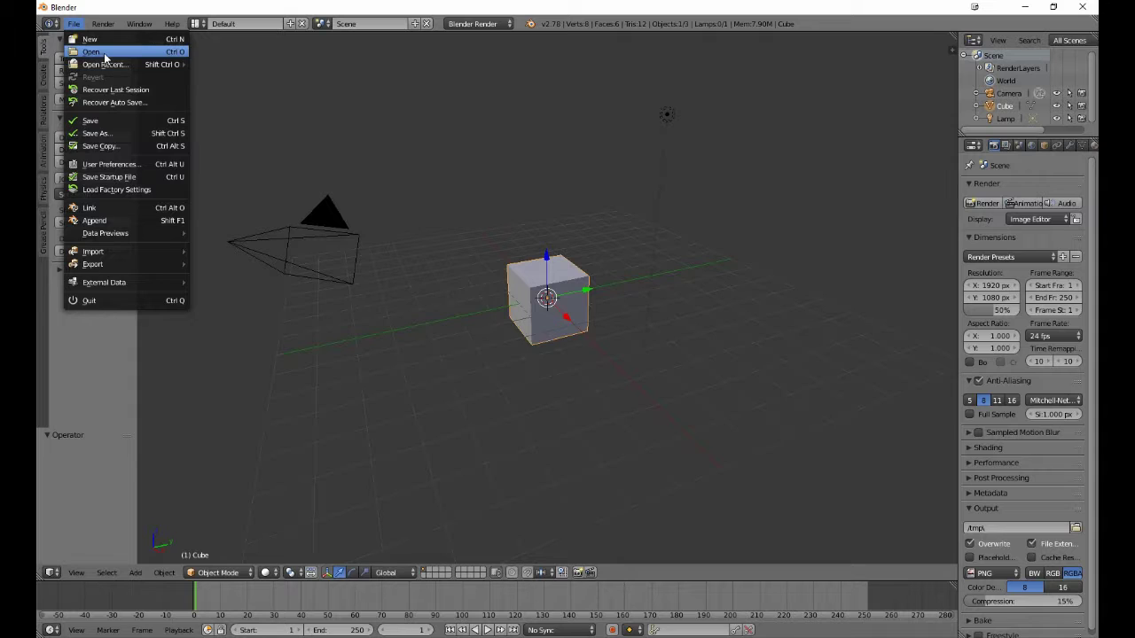
# Open the book shelf.blend file from the recent Book_Shelf Model folder
pyautogui.click(93, 51)
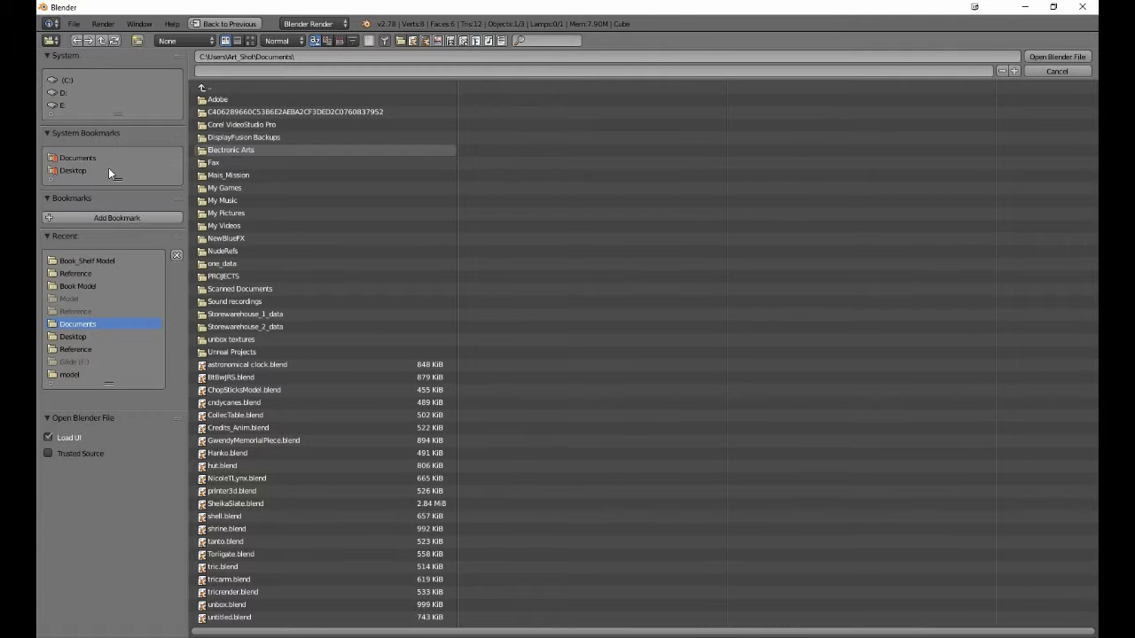
pyautogui.click(98, 263)
pyautogui.doubleClick(238, 100)
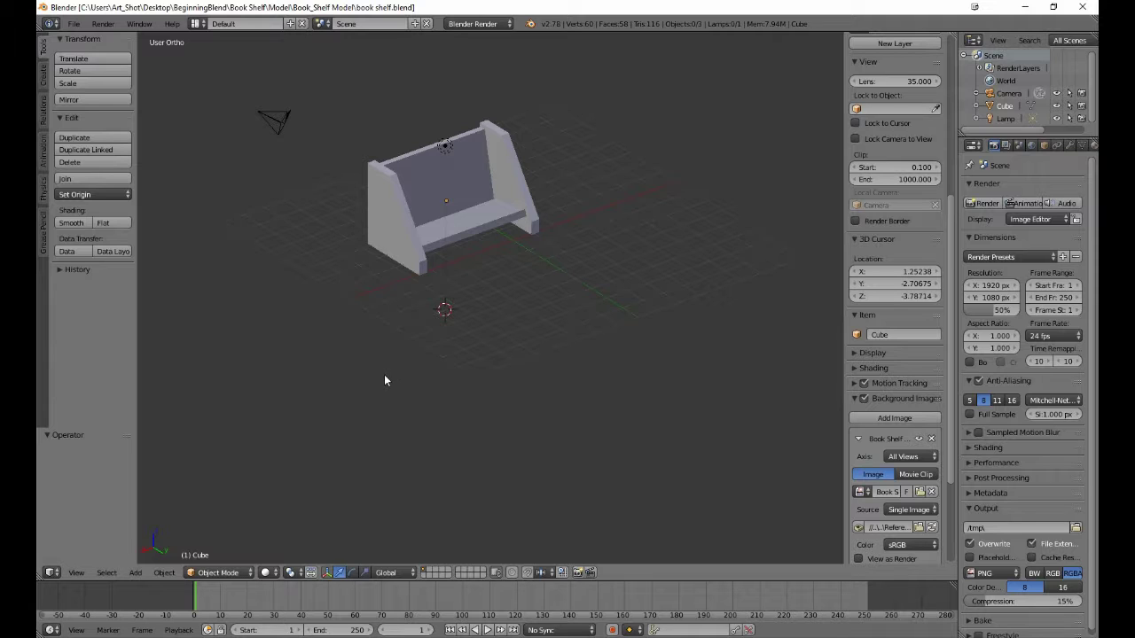
# Switch to an empty layer and show the bookshelf reference image in the right orthographic view
pyautogui.click(430, 573)
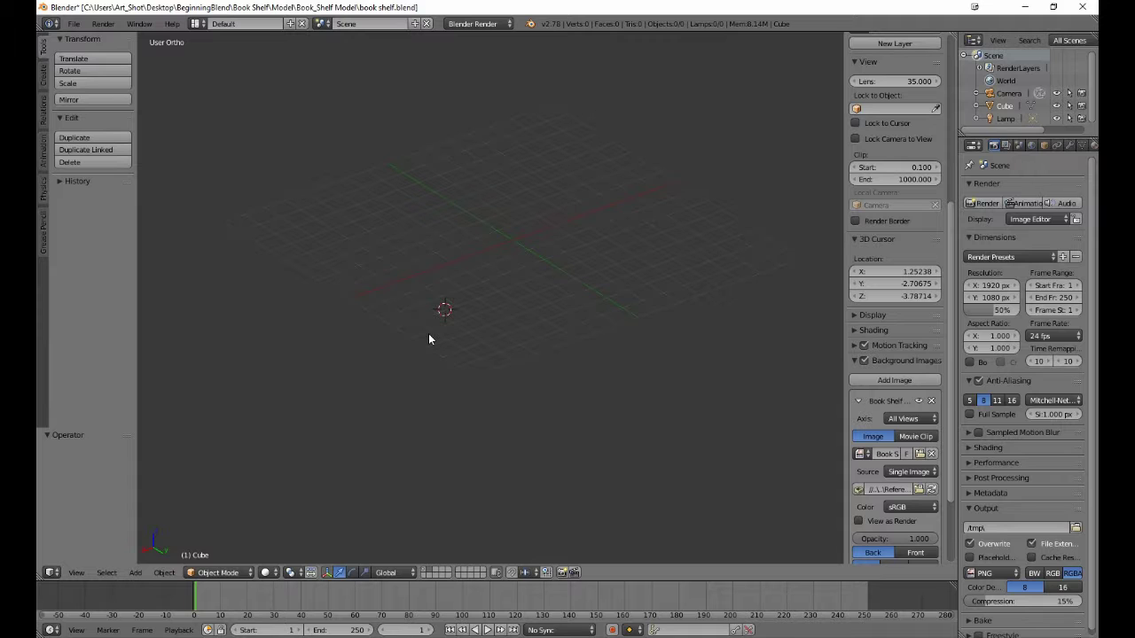
pyautogui.press('KP_3')
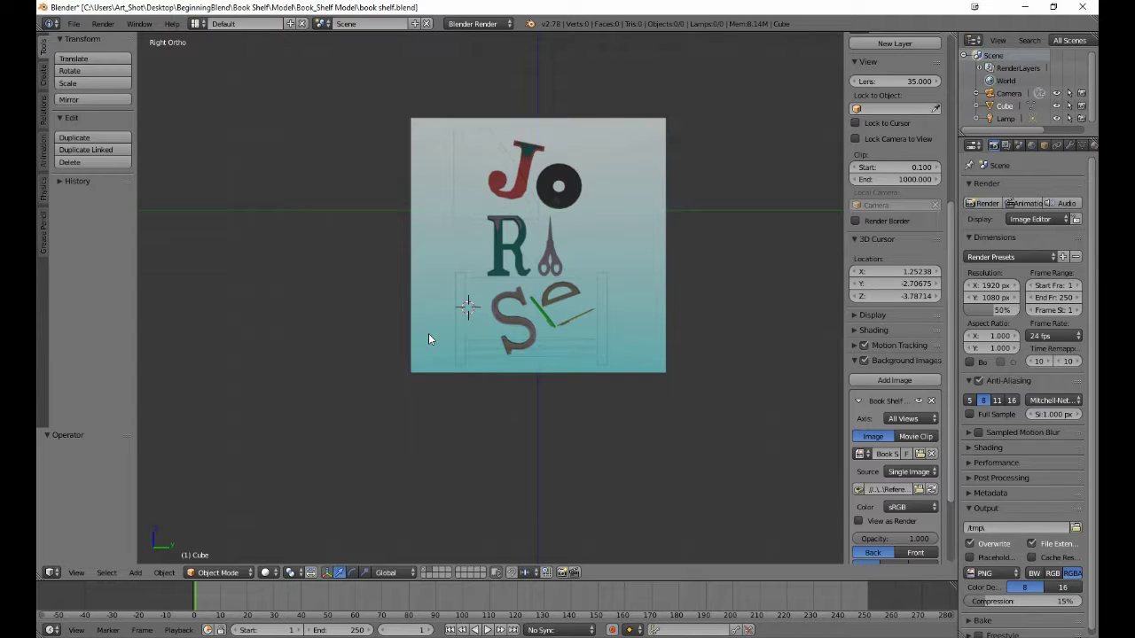
pyautogui.scroll(8, 379, 363)
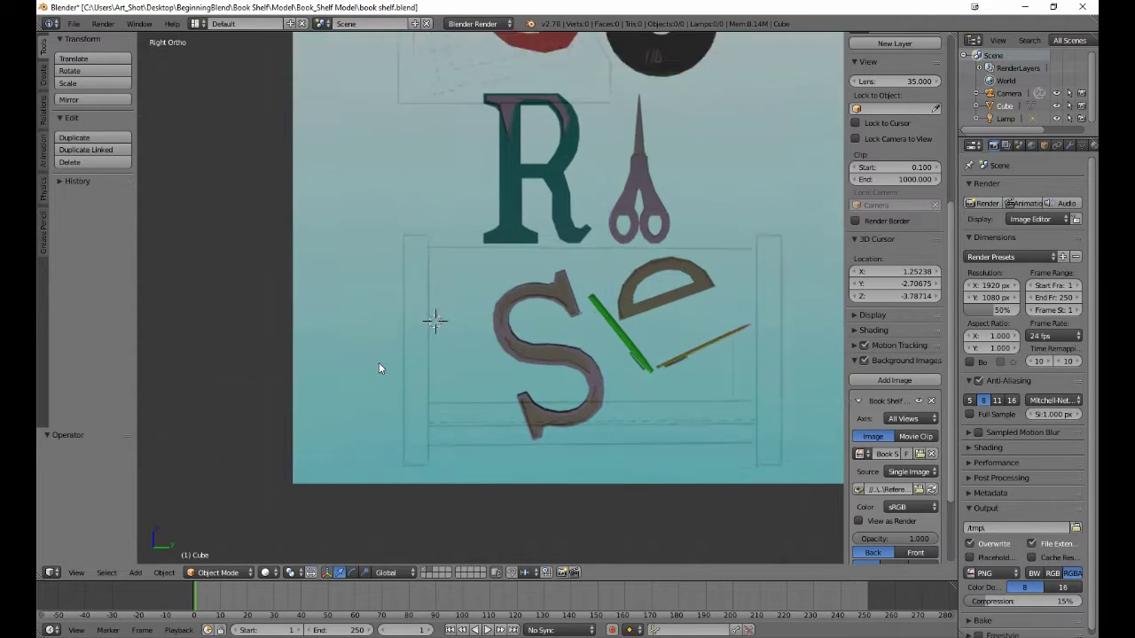
pyautogui.keyDown('shift'); pyautogui.scroll(4, 415, 290); pyautogui.keyUp('shift')
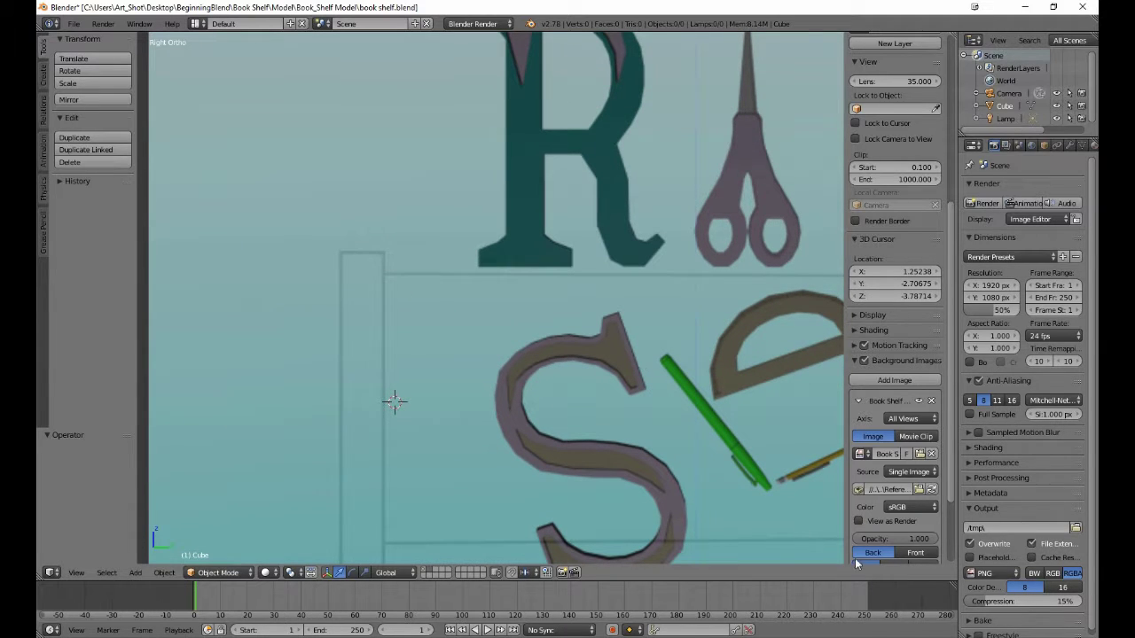
# Expand the Screencast Keys settings and start the on-screen key display
pyautogui.scroll(-4, 879, 548)
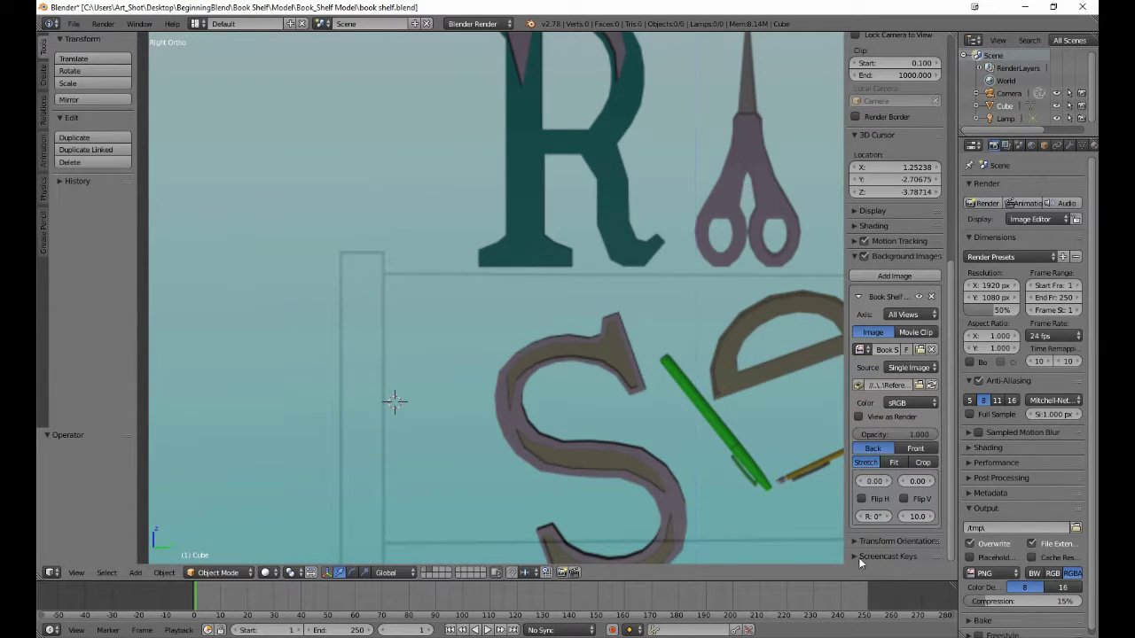
pyautogui.click(854, 556)
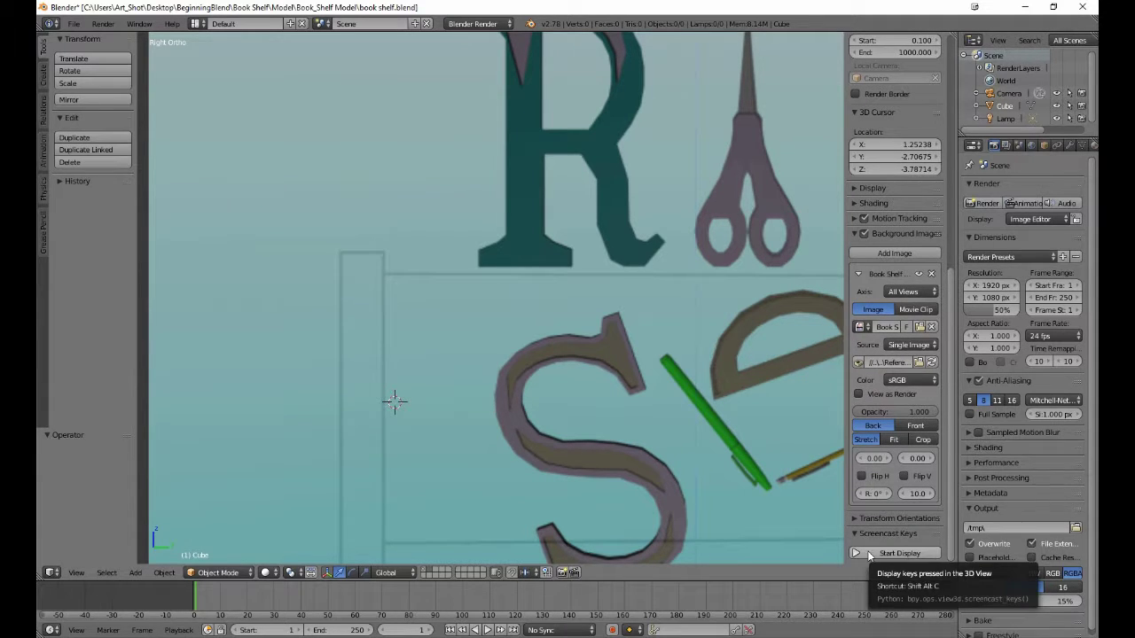
pyautogui.click(868, 551)
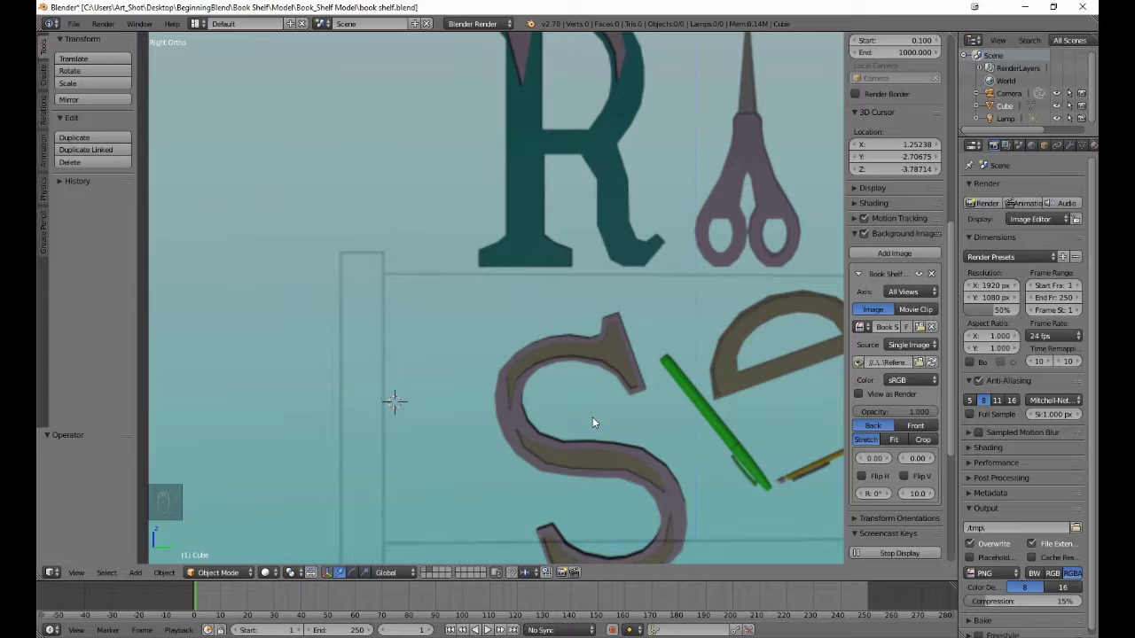
# Place the 3D cursor inside the side panel drawing of the reference image and add a plane there
pyautogui.scroll(-3, 590, 418)
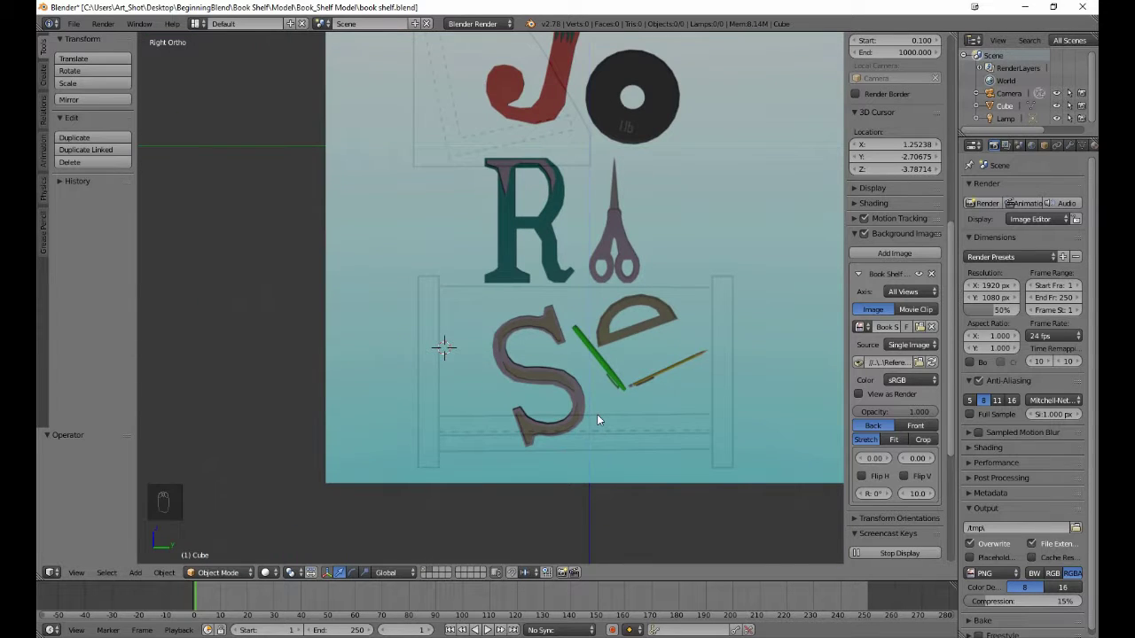
pyautogui.keyDown('shift'); pyautogui.scroll(11, 595, 414); pyautogui.keyUp('shift')
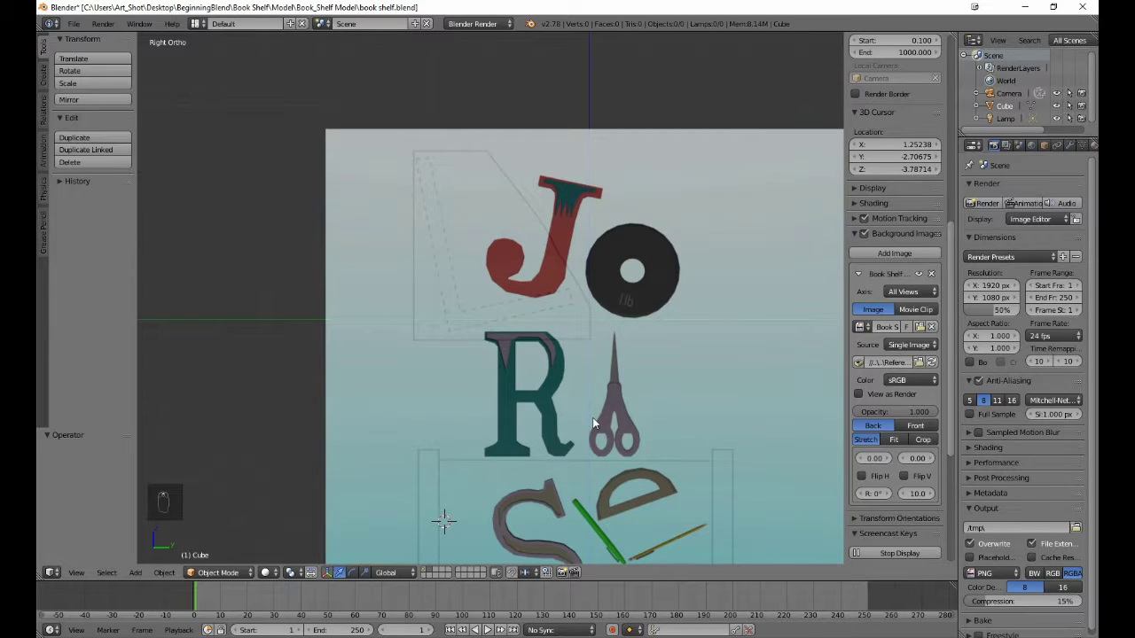
pyautogui.scroll(3, 594, 418)
pyautogui.keyDown('shift'); pyautogui.scroll(4, 593, 424); pyautogui.keyUp('shift')
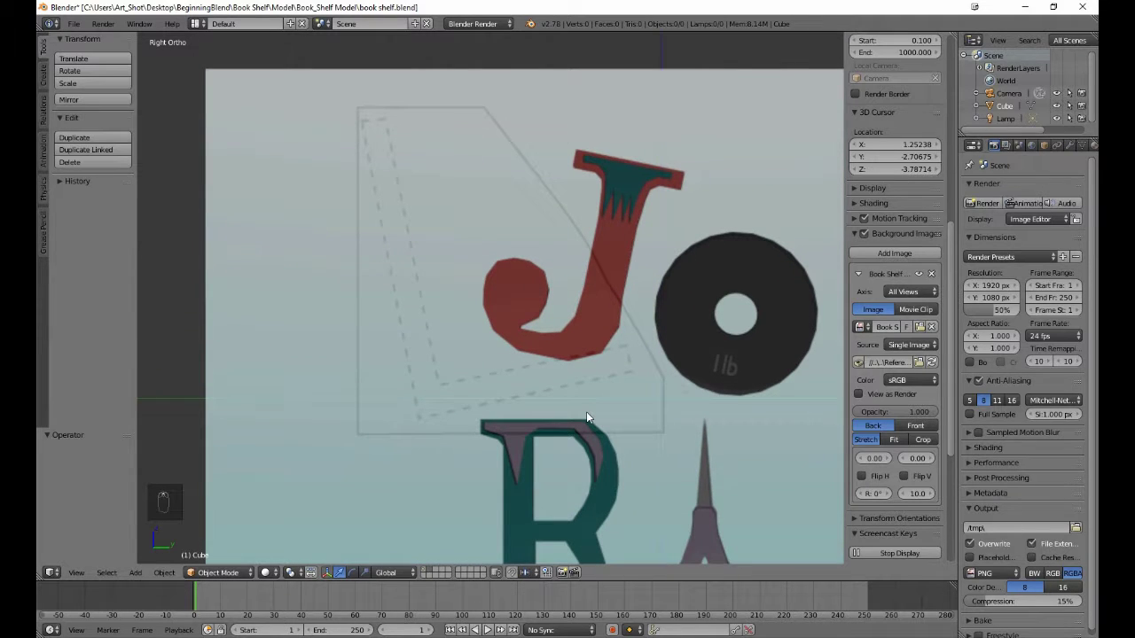
pyautogui.click(457, 272)
pyautogui.click(45, 72)
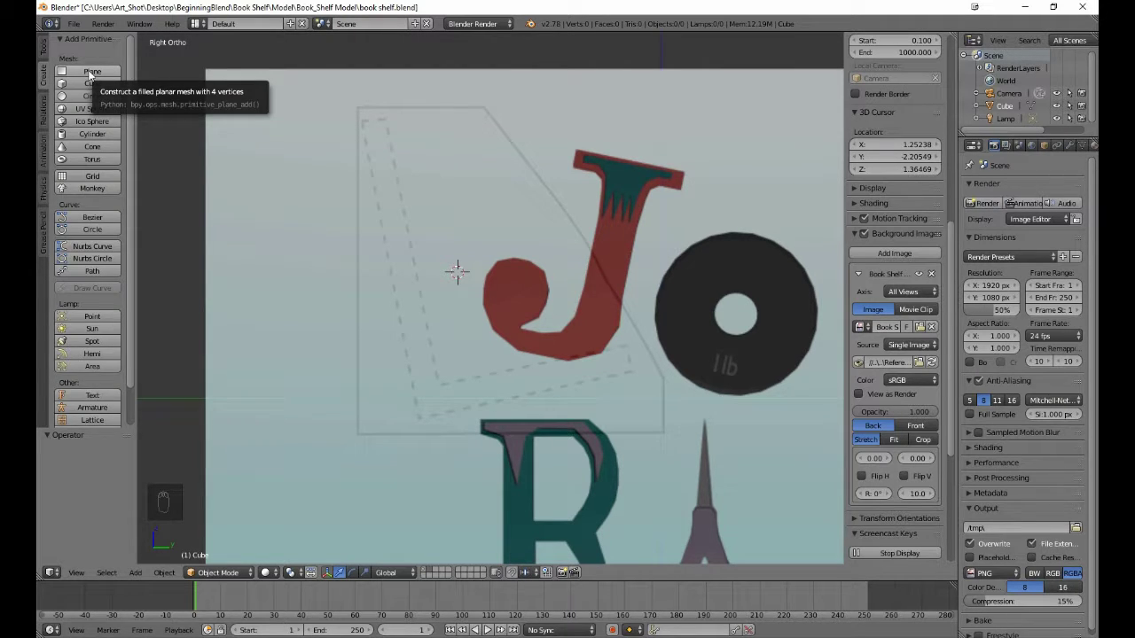
pyautogui.click(90, 75)
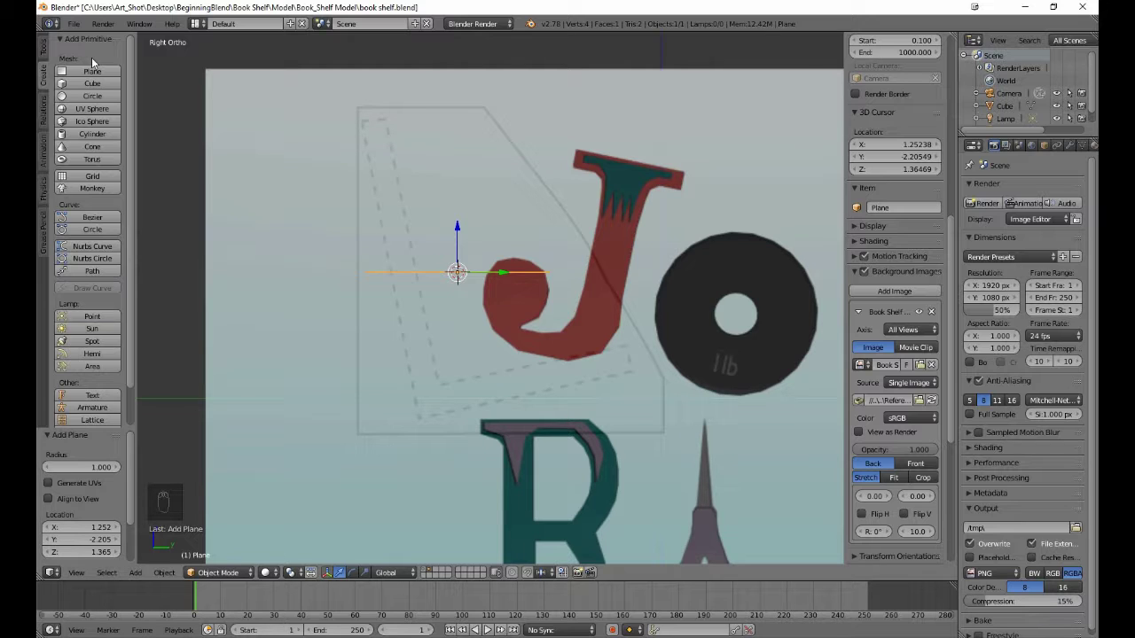
# Enter Edit Mode on the plane and delete all its vertices
pyautogui.press('Tab')
pyautogui.press('Tab')
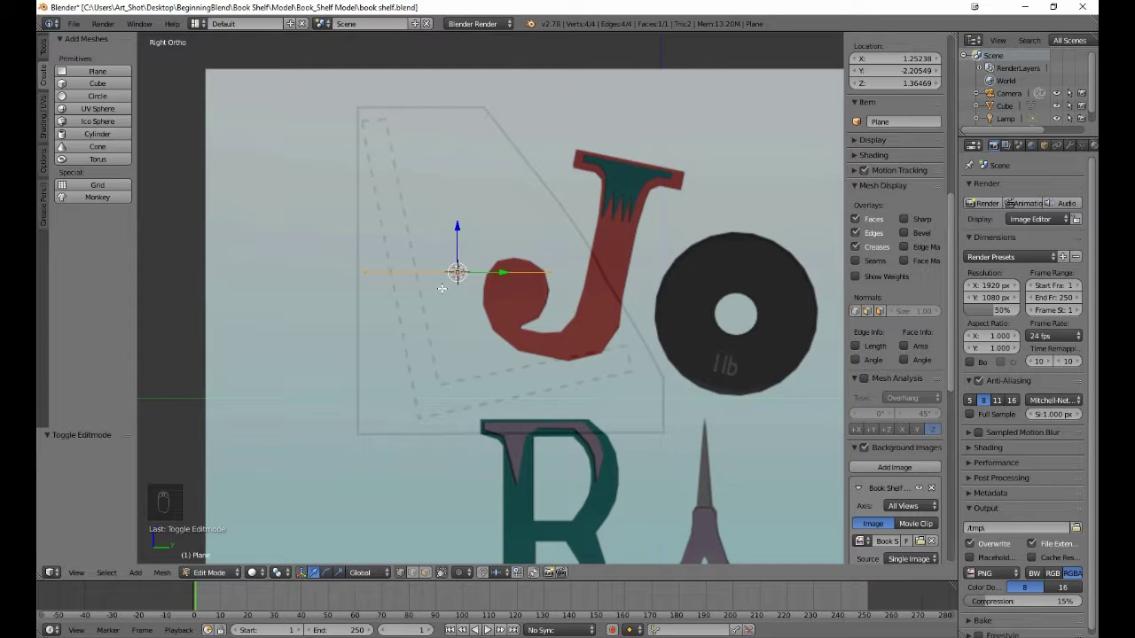
pyautogui.press('x')
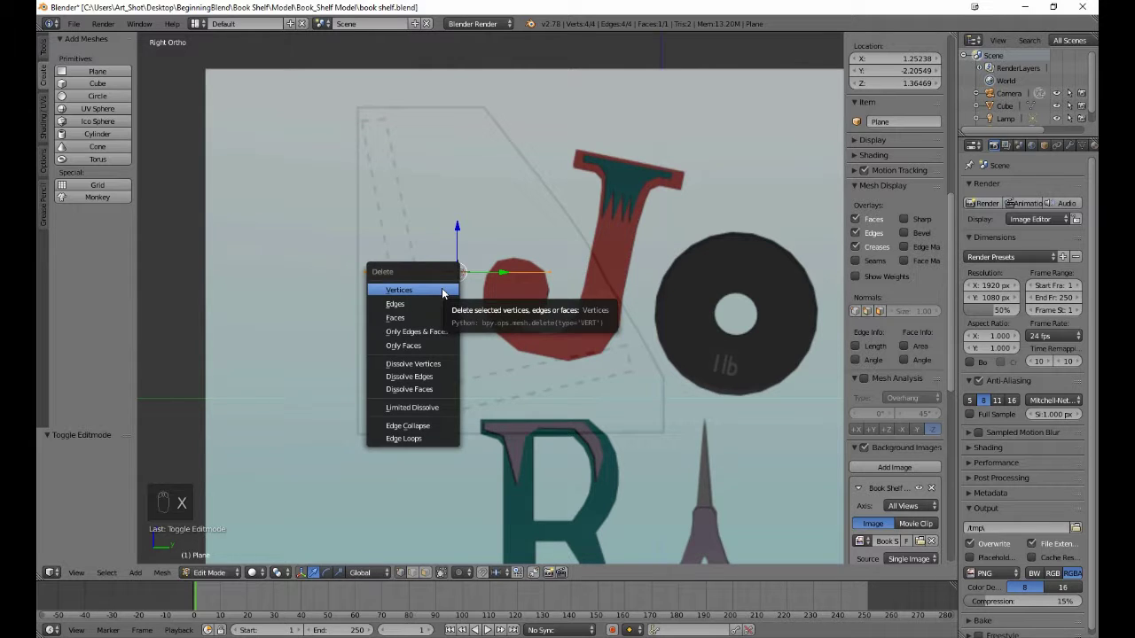
pyautogui.click(441, 289)
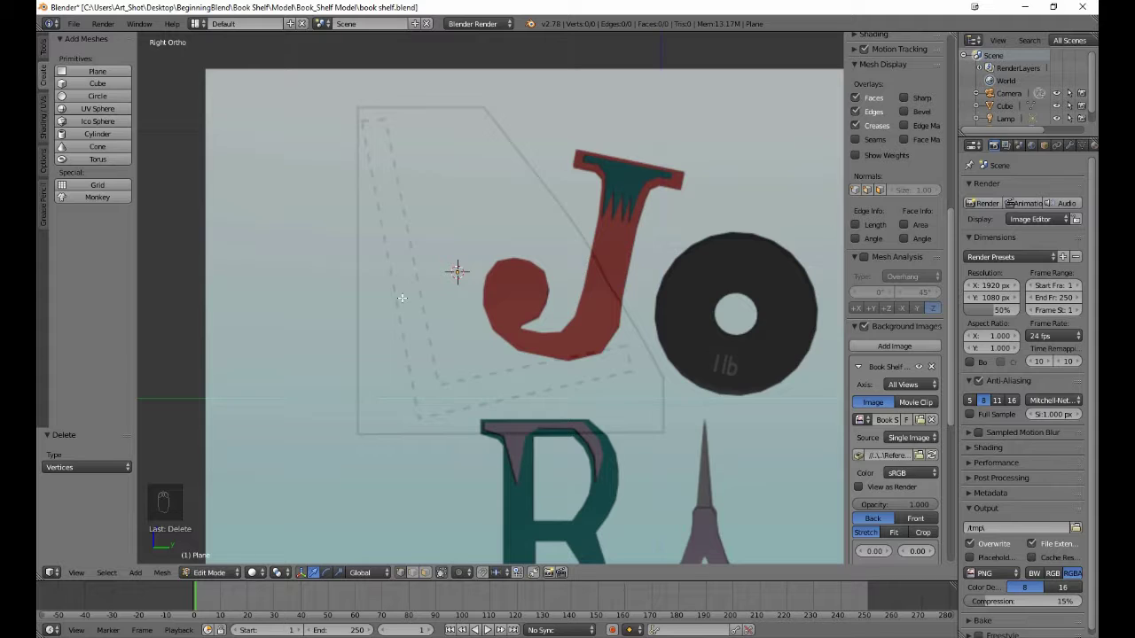
# Place separate, unconnected vertices at the five corners of the side panel's solid outline in the reference image
pyautogui.keyDown('ctrl'); pyautogui.rightClick(357, 107); pyautogui.keyUp('ctrl')
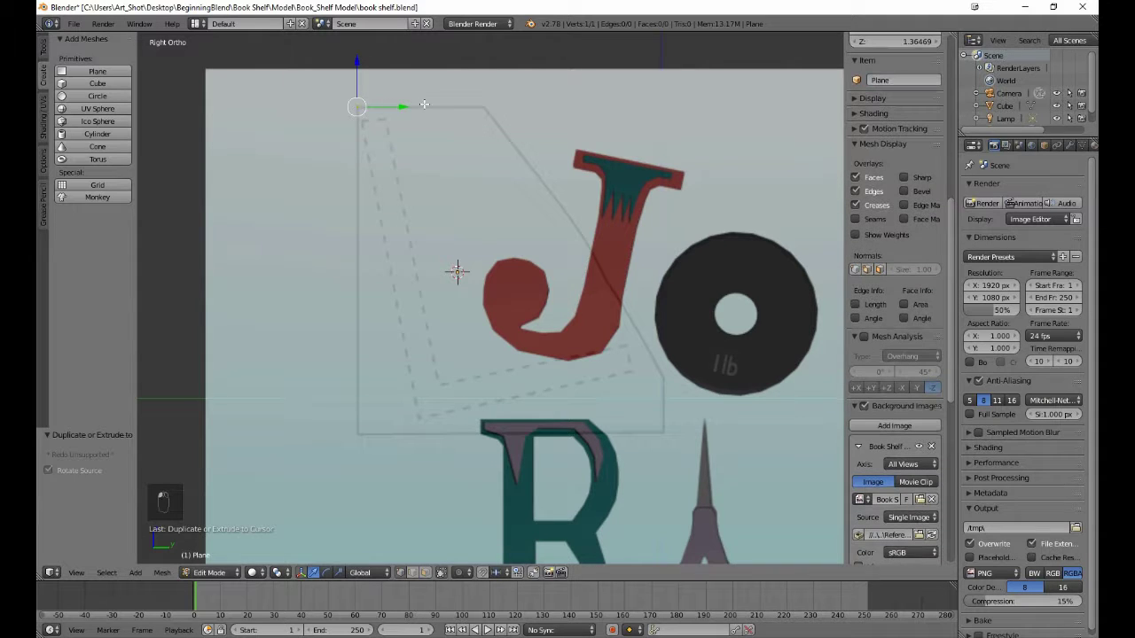
pyautogui.keyDown('ctrl'); pyautogui.rightClick(484, 107); pyautogui.keyUp('ctrl')
pyautogui.press('a')
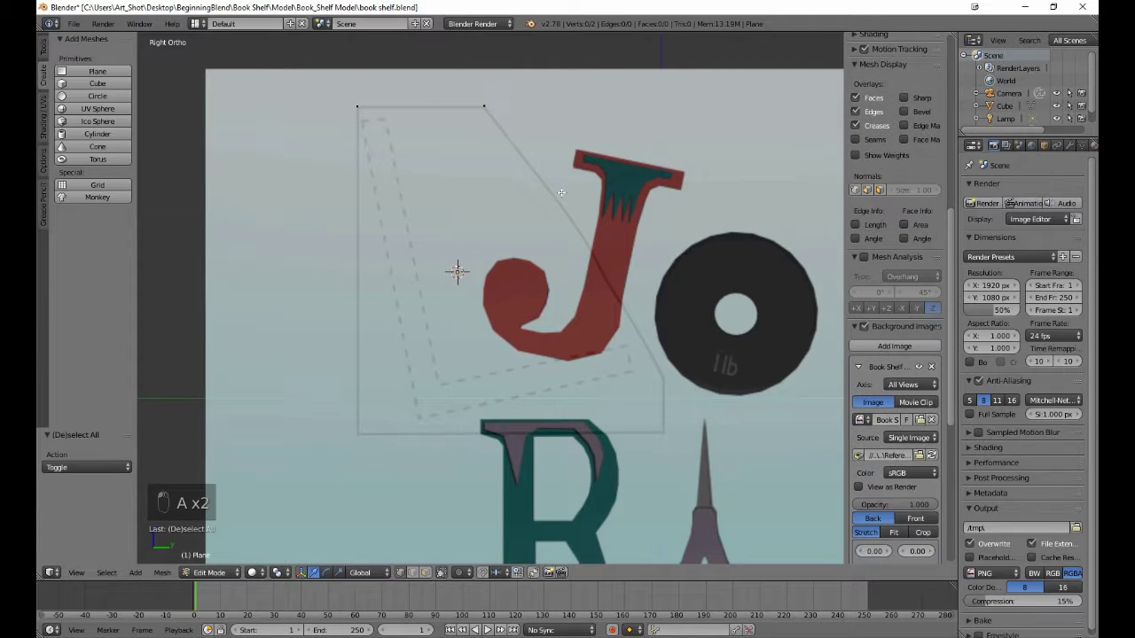
pyautogui.keyDown('ctrl'); pyautogui.rightClick(663, 379); pyautogui.keyUp('ctrl')
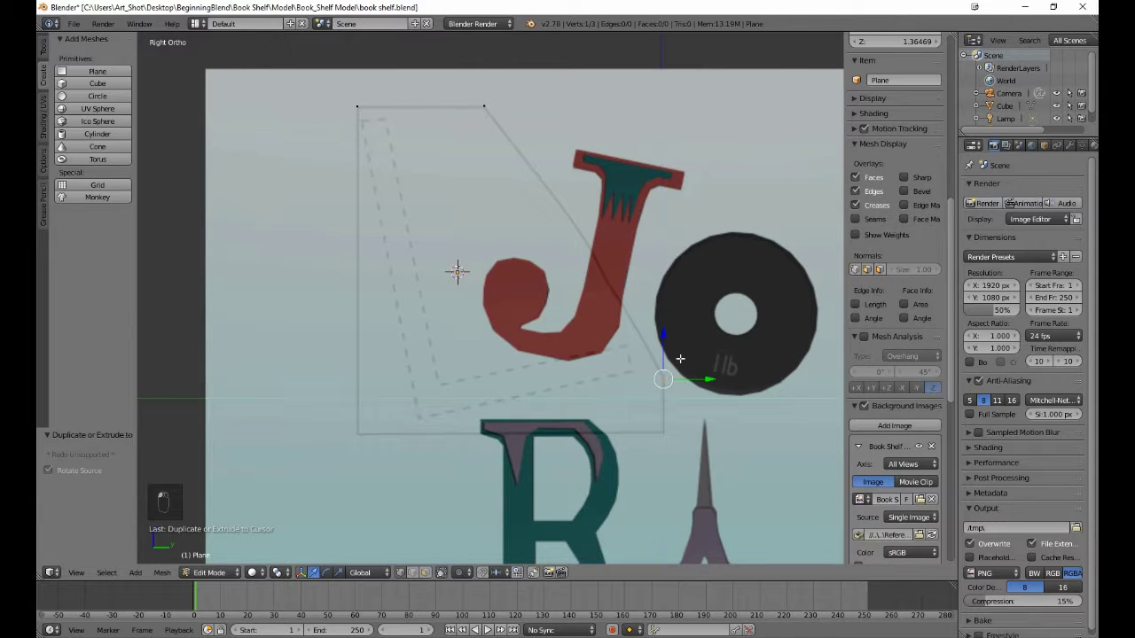
pyautogui.press('a')
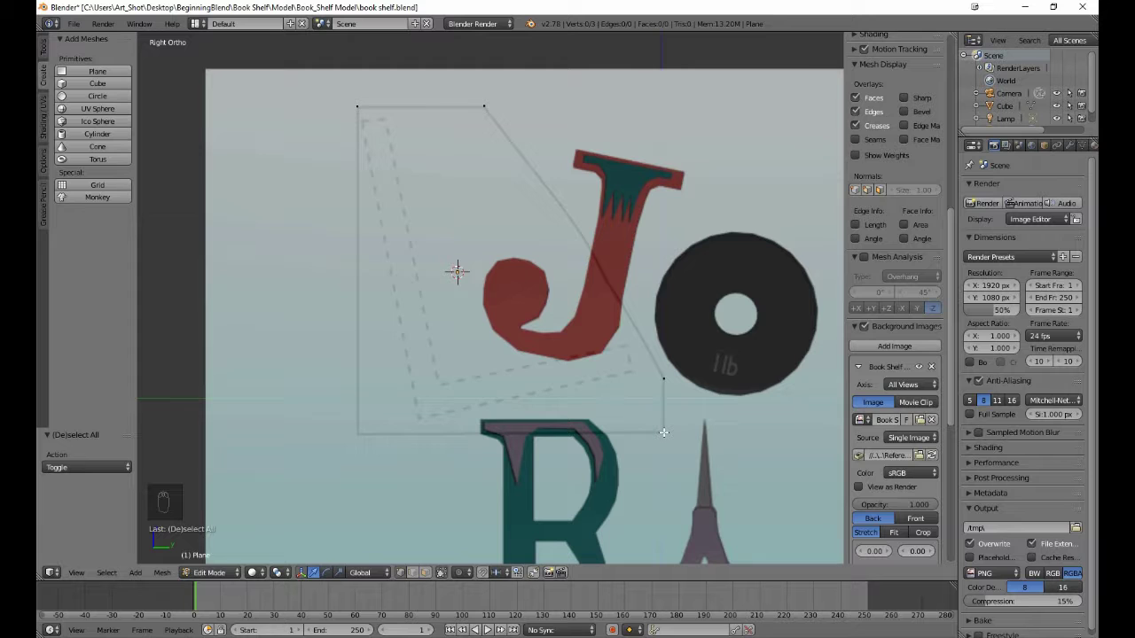
pyautogui.keyDown('ctrl'); pyautogui.rightClick(664, 432); pyautogui.keyUp('ctrl')
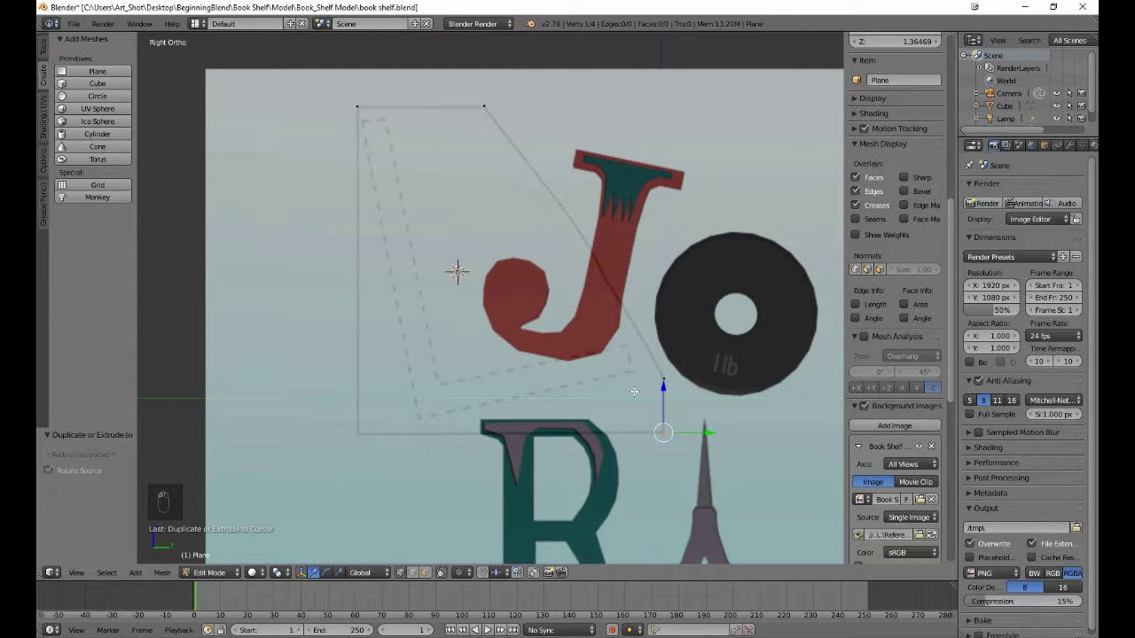
pyautogui.press('a')
pyautogui.press('a')
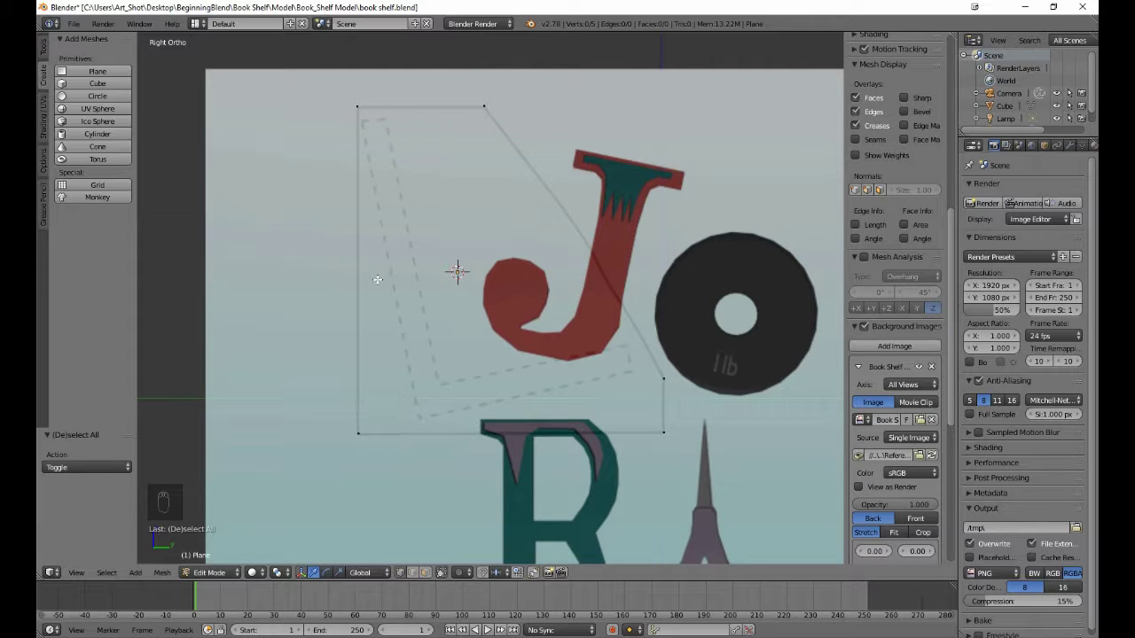
# Place separate vertices at the dashed L-shape's two top corners, inner bend and upper front corner, nudging the last one 0.007 along Y
pyautogui.keyDown('ctrl'); pyautogui.rightClick(362, 120); pyautogui.keyUp('ctrl')
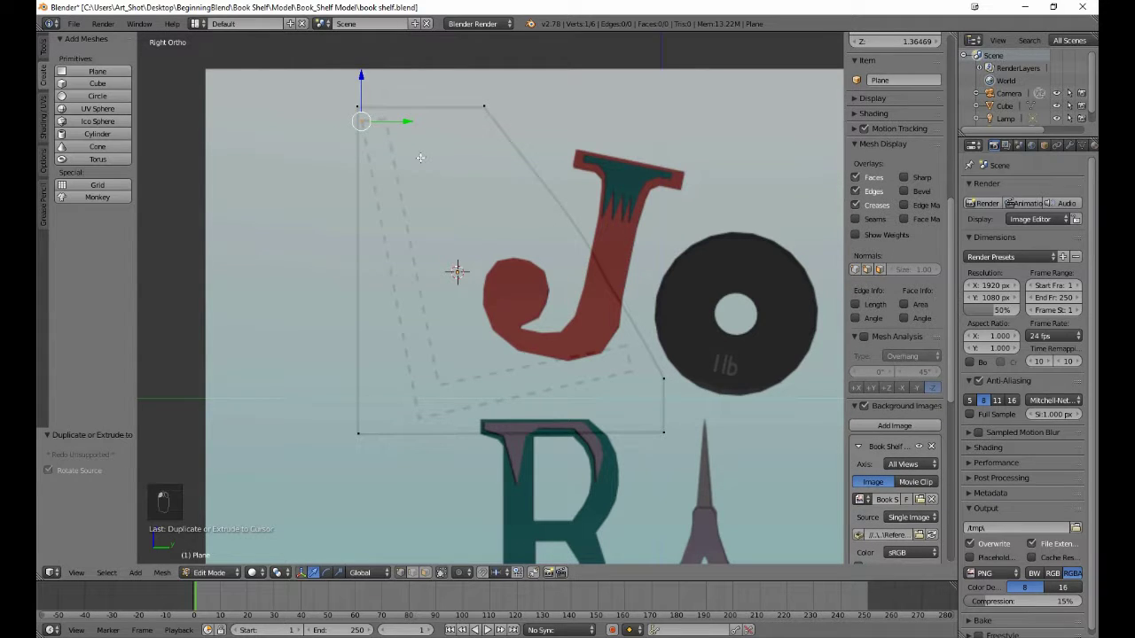
pyautogui.press('a')
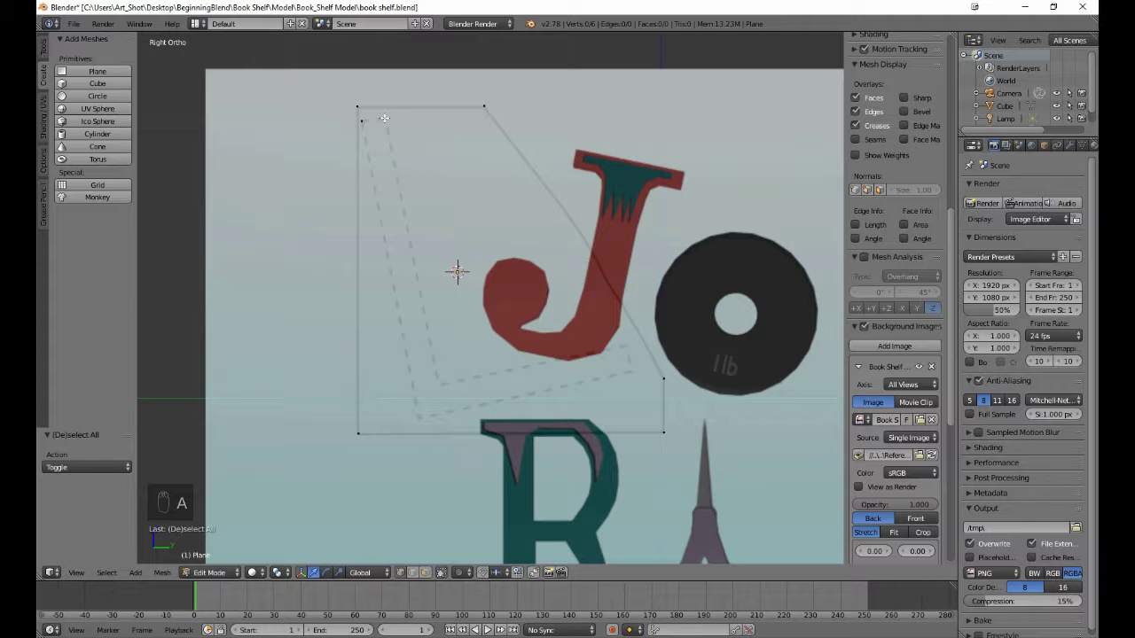
pyautogui.keyDown('ctrl'); pyautogui.rightClick(384, 119); pyautogui.keyUp('ctrl')
pyautogui.press('a')
pyautogui.keyDown('ctrl'); pyautogui.rightClick(439, 384); pyautogui.keyUp('ctrl')
pyautogui.press('a')
pyautogui.keyDown('ctrl'); pyautogui.rightClick(625, 345); pyautogui.keyUp('ctrl')
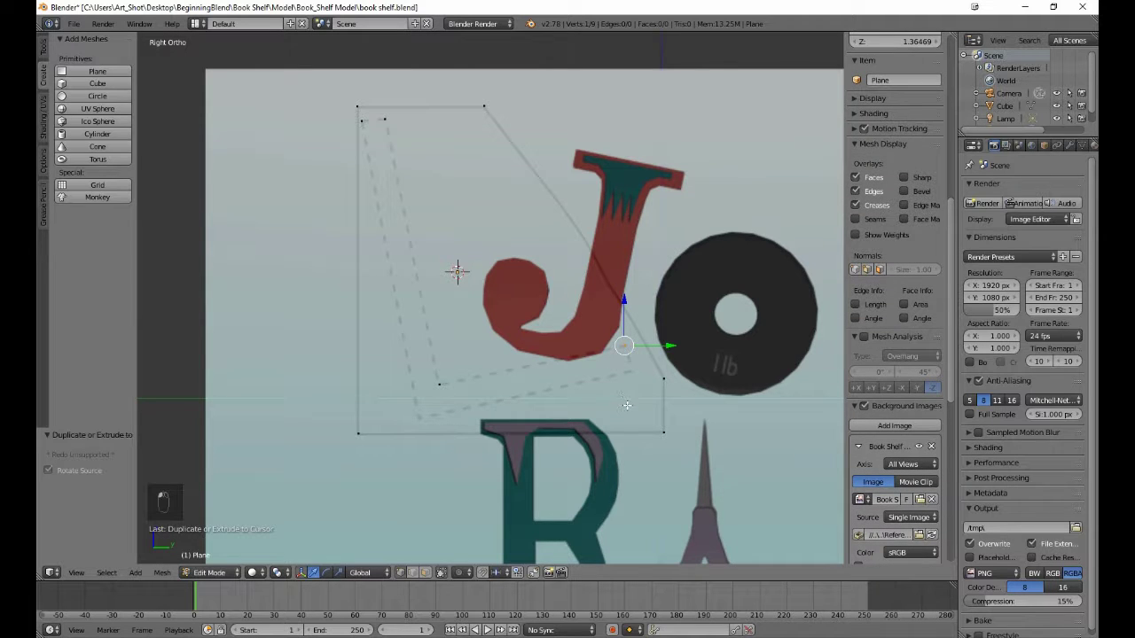
pyautogui.click(675, 347)
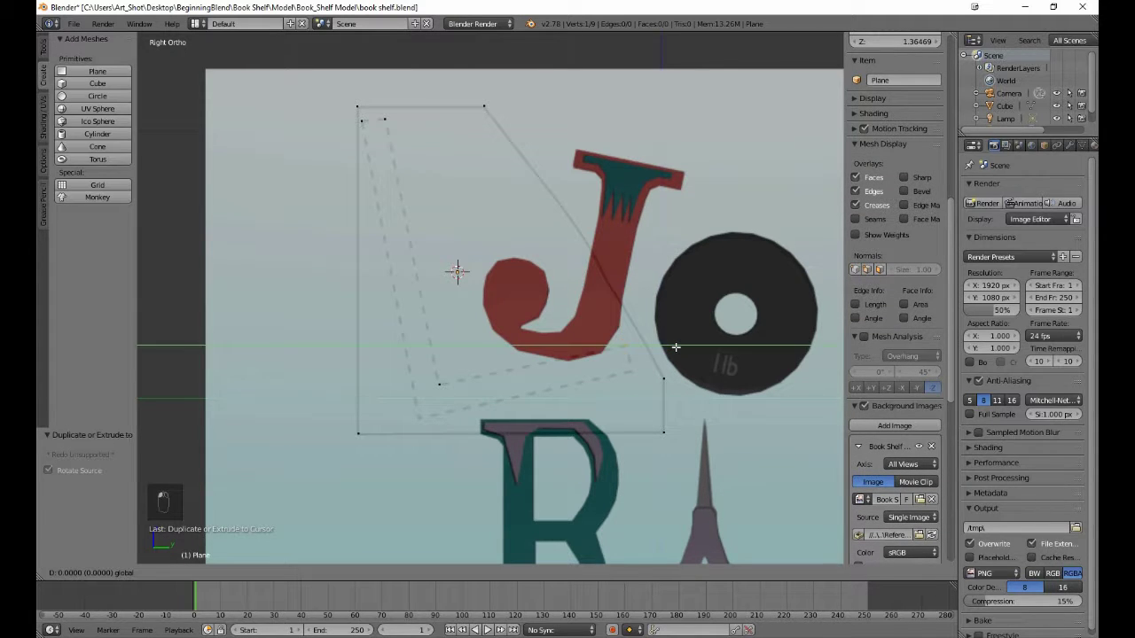
pyautogui.click(676, 347)
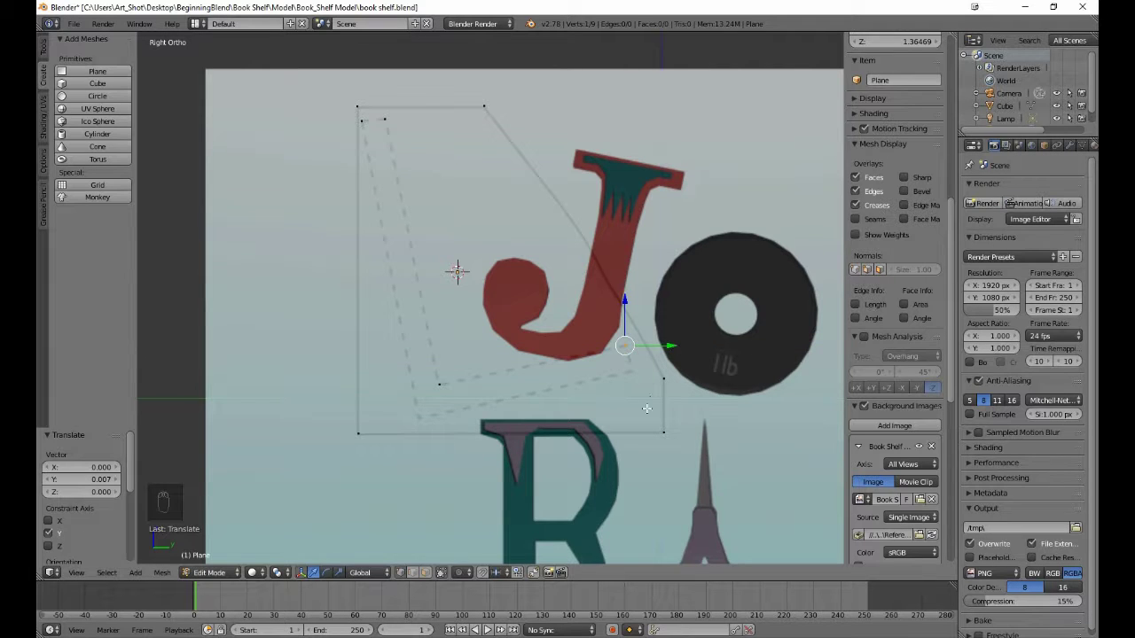
# Place separate vertices at the dashed L-shape's lower front corner and outer bend, leaving nothing selected
pyautogui.press('a')
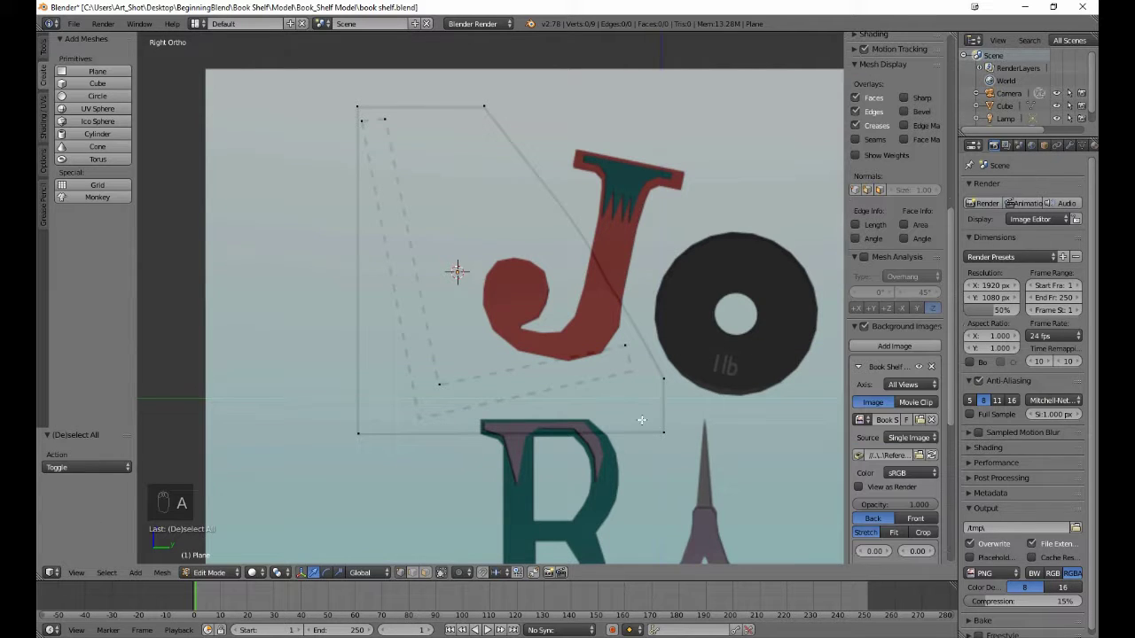
pyautogui.keyDown('ctrl'); pyautogui.rightClick(631, 371); pyautogui.keyUp('ctrl')
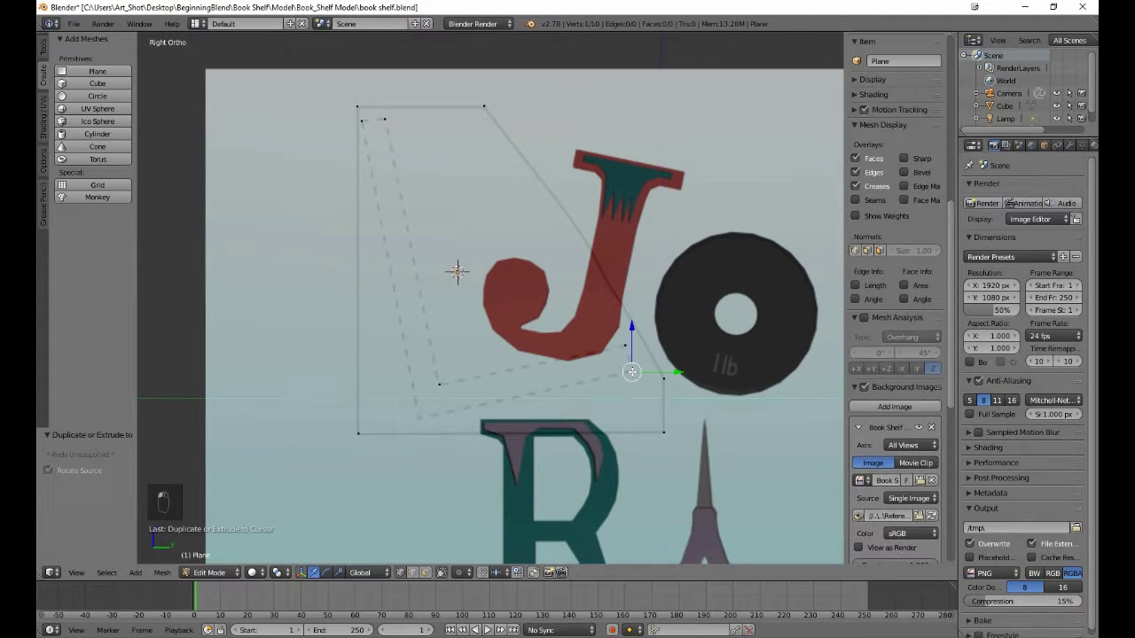
pyautogui.press('a')
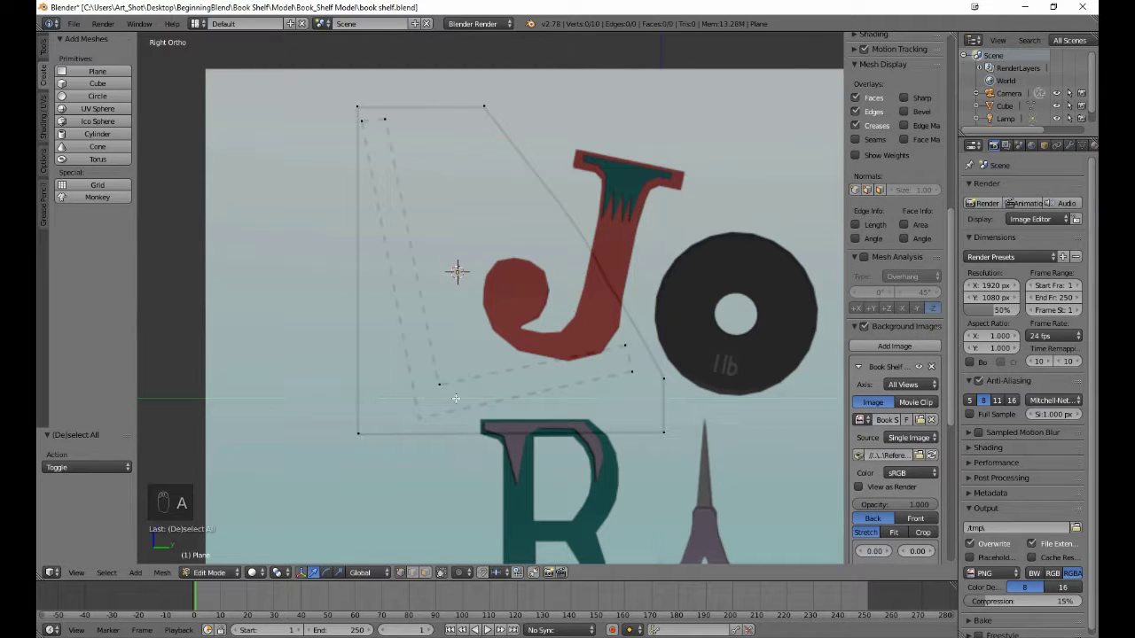
pyautogui.keyDown('ctrl'); pyautogui.rightClick(420, 418); pyautogui.keyUp('ctrl')
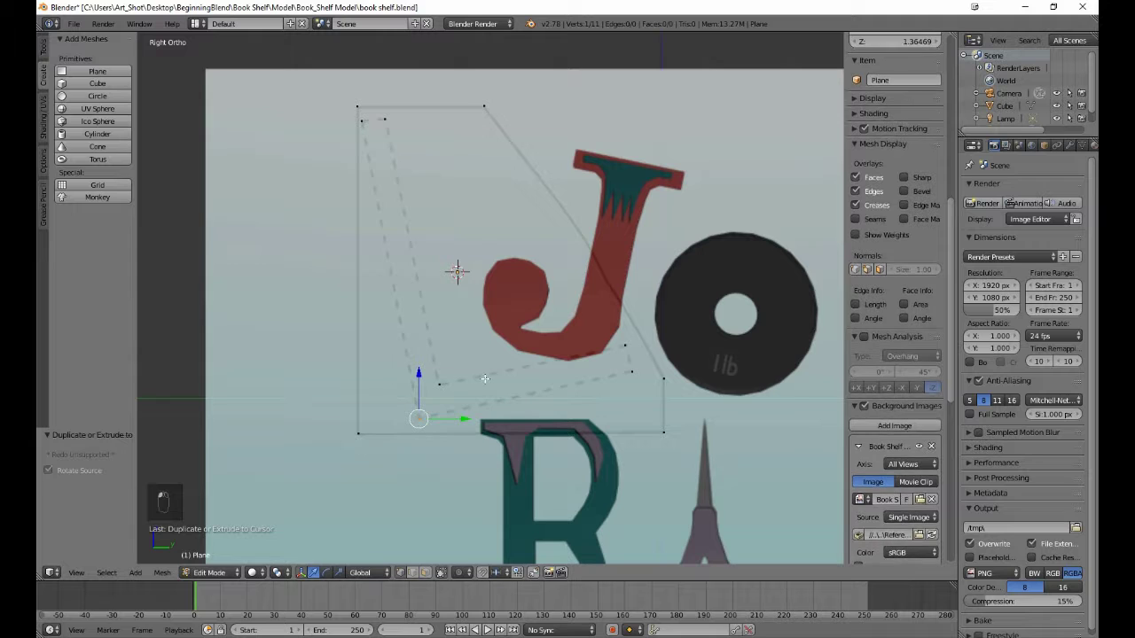
pyautogui.press('a')
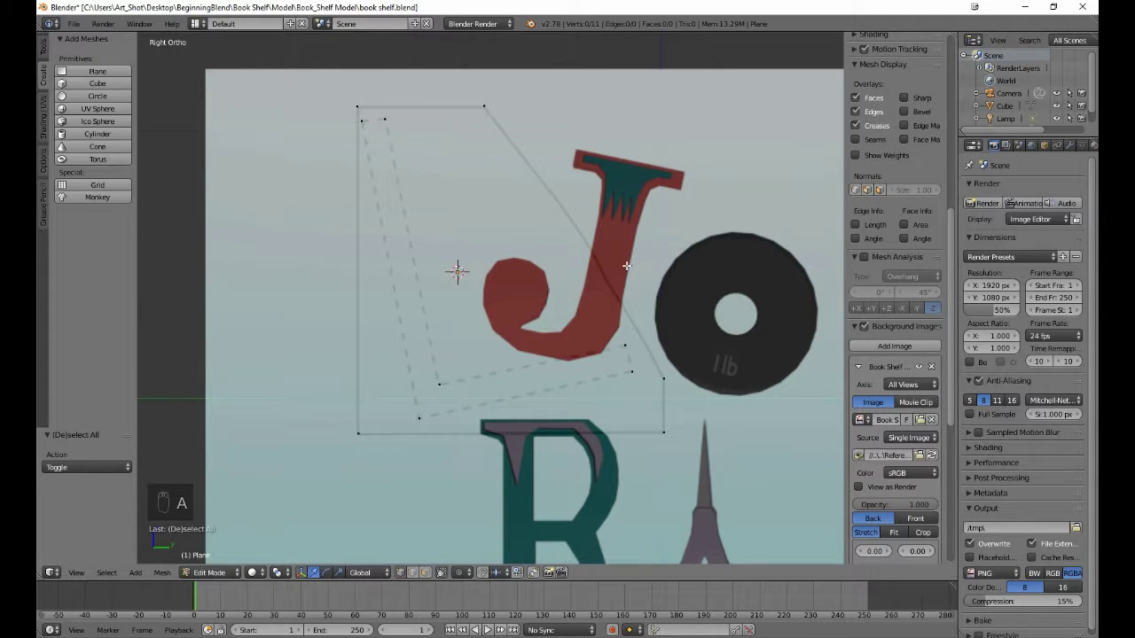
# Orbit around the placed vertices and view their alignment in the front orthographic view
pyautogui.moveTo(626, 266); pyautogui.dragTo(483, 308, button='middle')
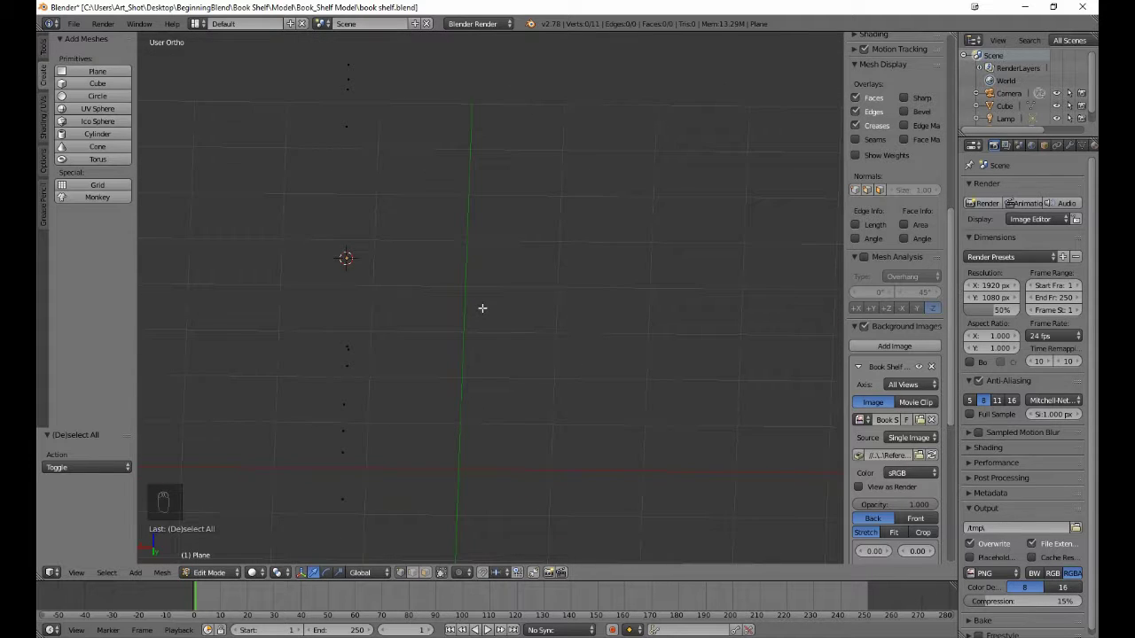
pyautogui.press('KP_3')
pyautogui.press('KP_1')
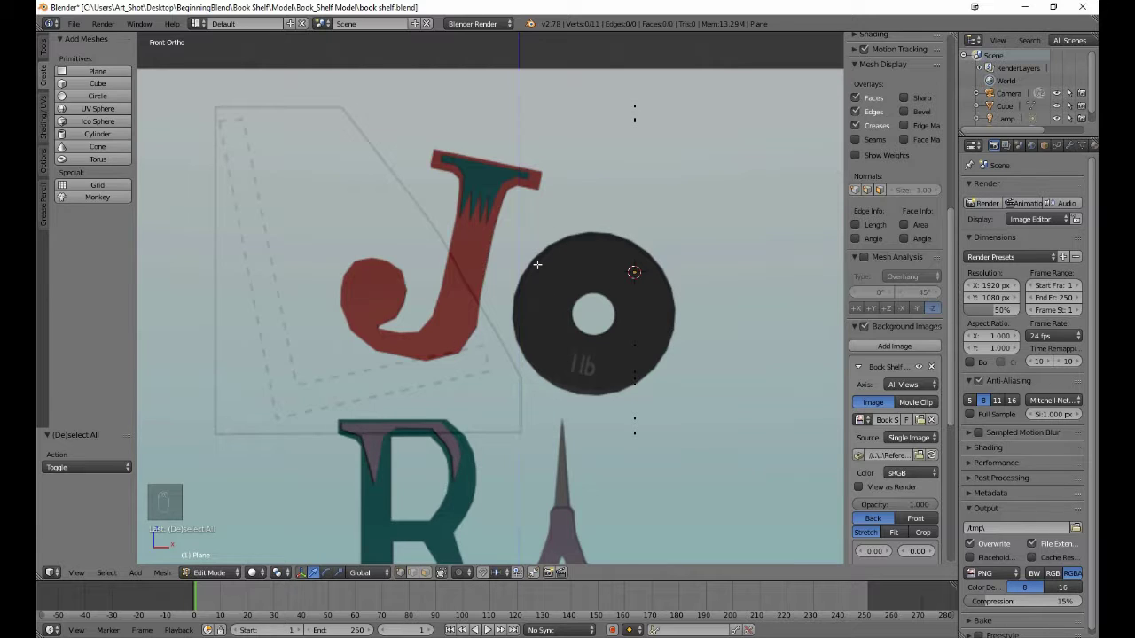
# Select the five corner vertices of the side panel's solid outline and duplicate them in place
pyautogui.press('KP_1')
pyautogui.press('KP_3')
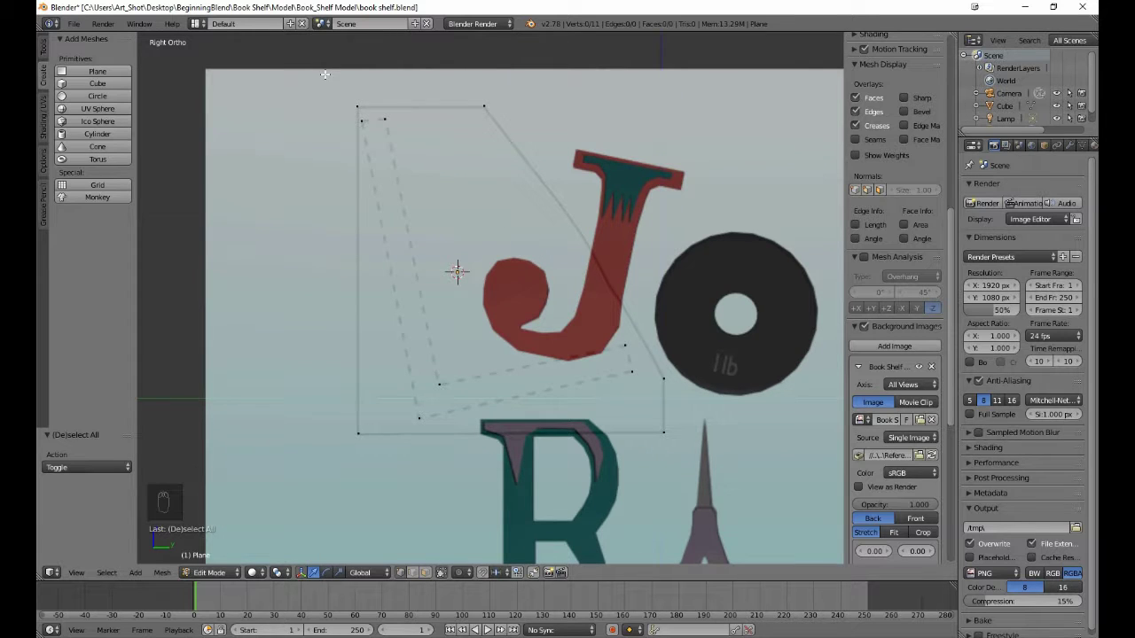
pyautogui.press('b')
pyautogui.moveTo(342, 90); pyautogui.dragTo(507, 113)
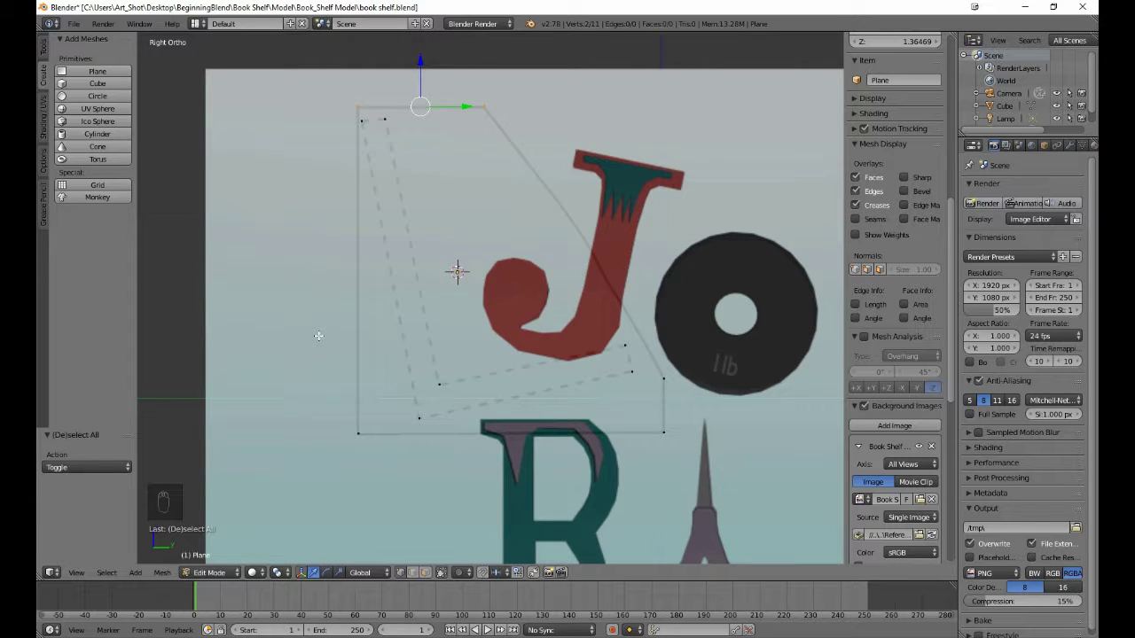
pyautogui.press('b')
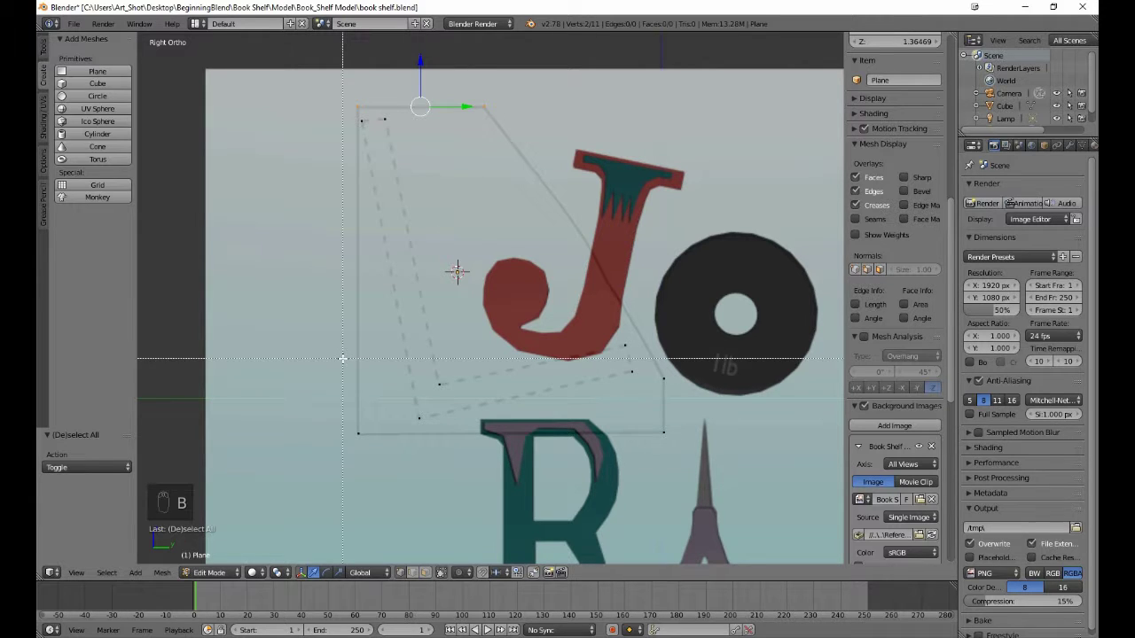
pyautogui.moveTo(343, 358); pyautogui.dragTo(375, 492)
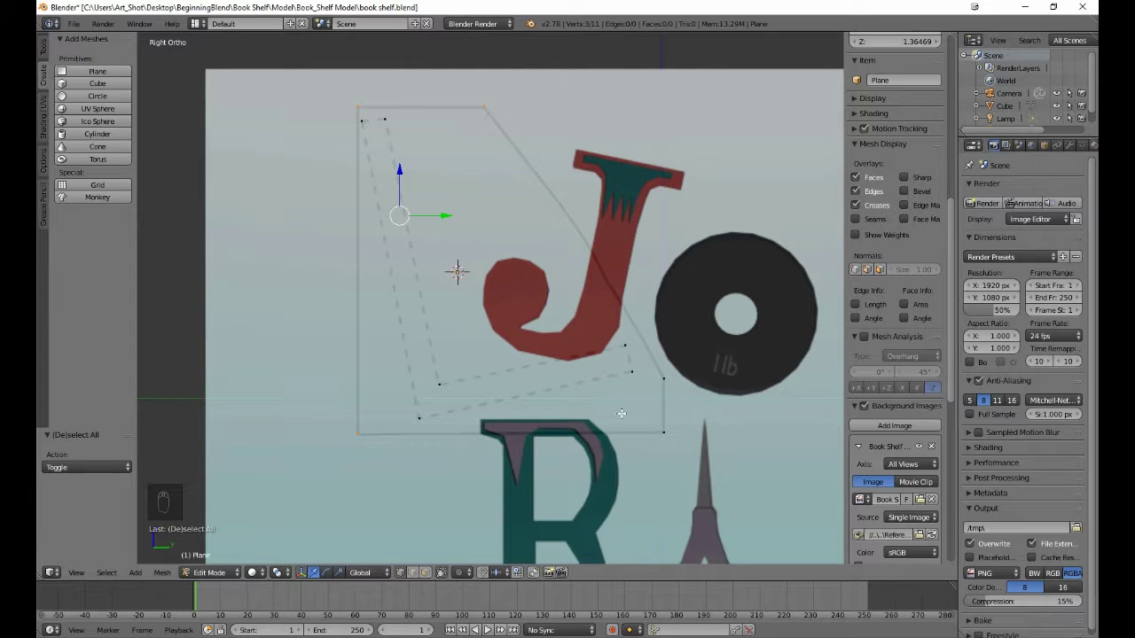
pyautogui.press('b')
pyautogui.moveTo(653, 367); pyautogui.dragTo(690, 483)
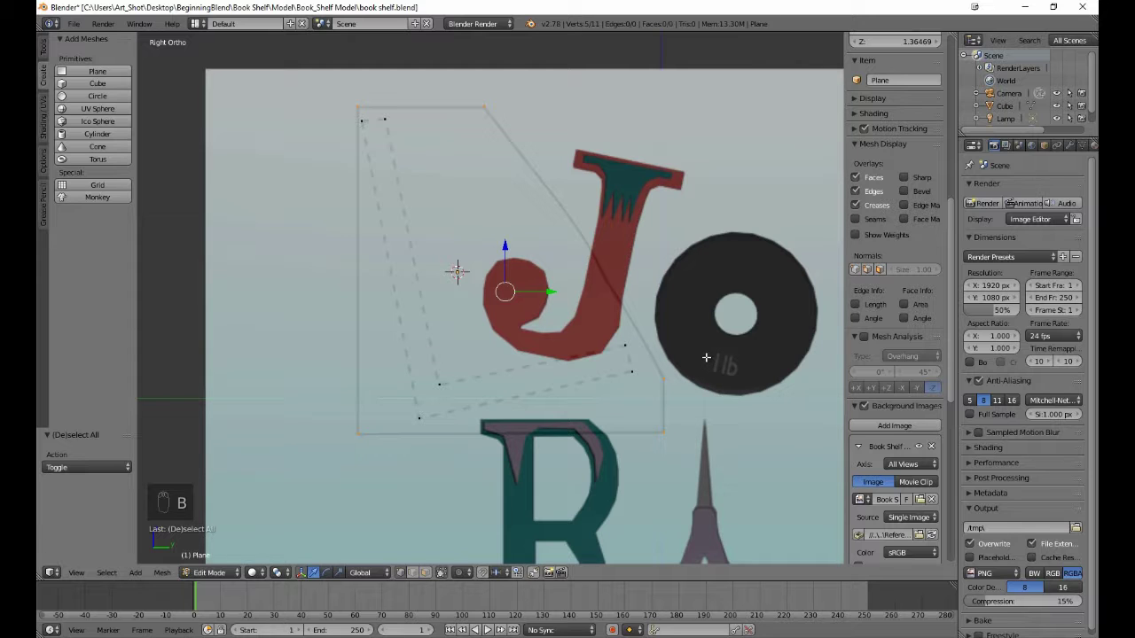
pyautogui.moveTo(722, 346); pyautogui.dragTo(671, 371, button='middle')
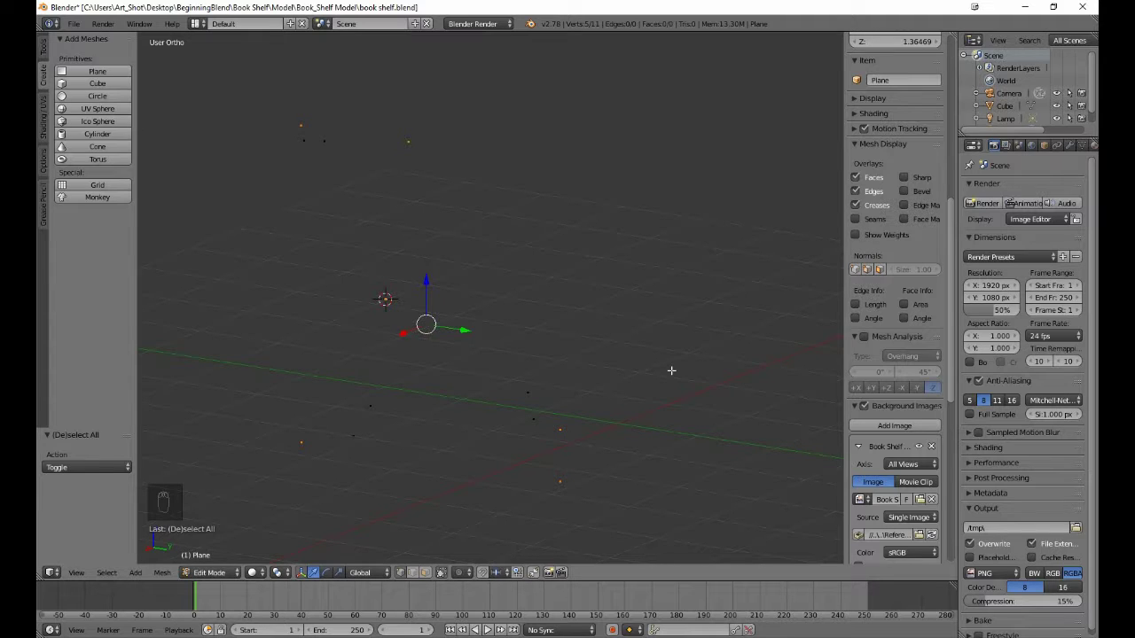
pyautogui.hotkey('shift', 'd')
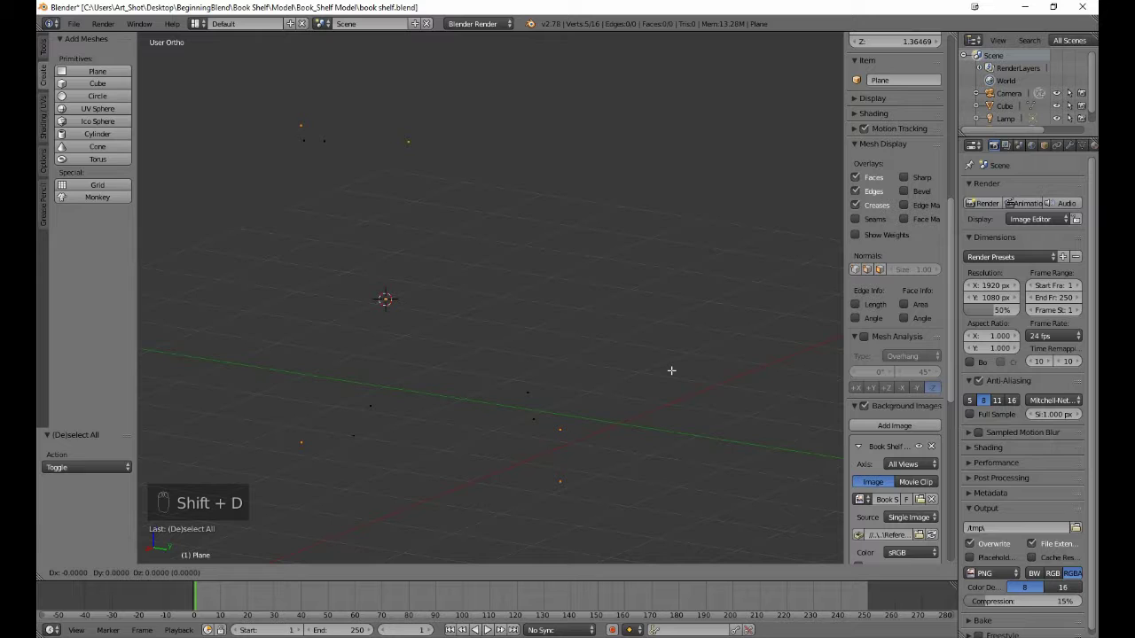
pyautogui.rightClick(671, 370)
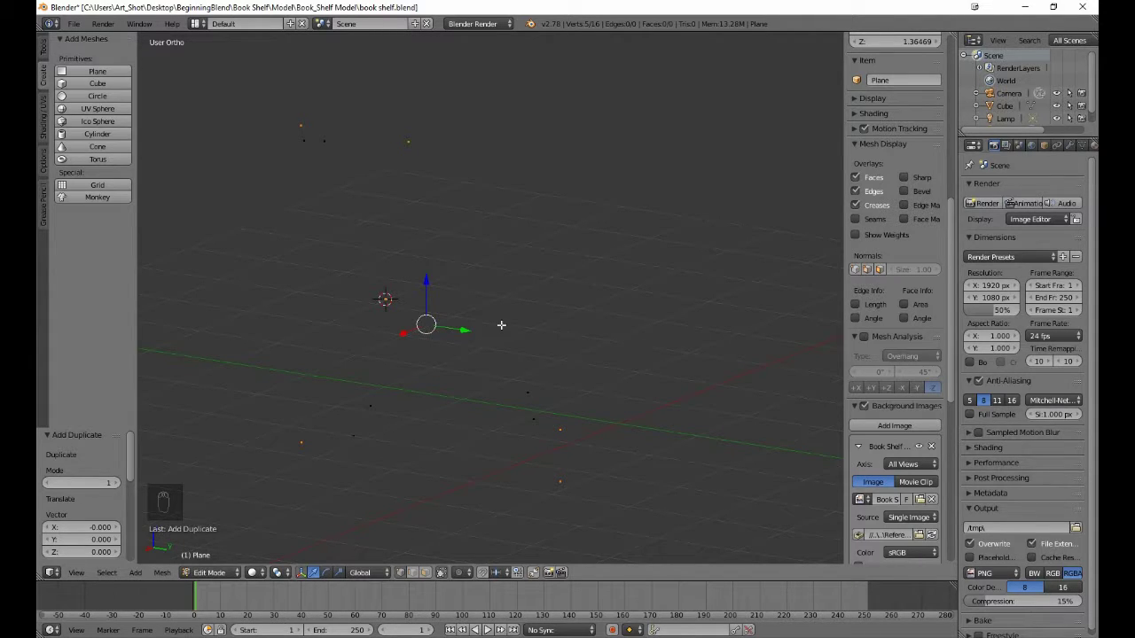
# Offset the duplicated outline vertices along X by about -0.212, followed by a further -0.055
pyautogui.moveTo(434, 330); pyautogui.dragTo(365, 335, button='middle')
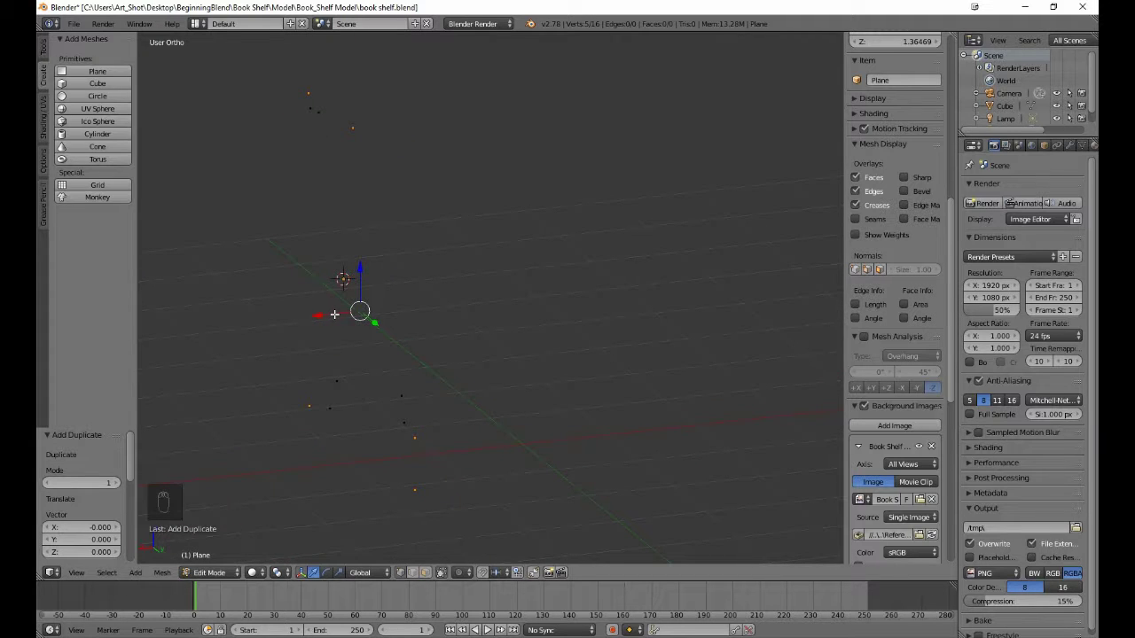
pyautogui.press('KP_3')
pyautogui.press('KP_1')
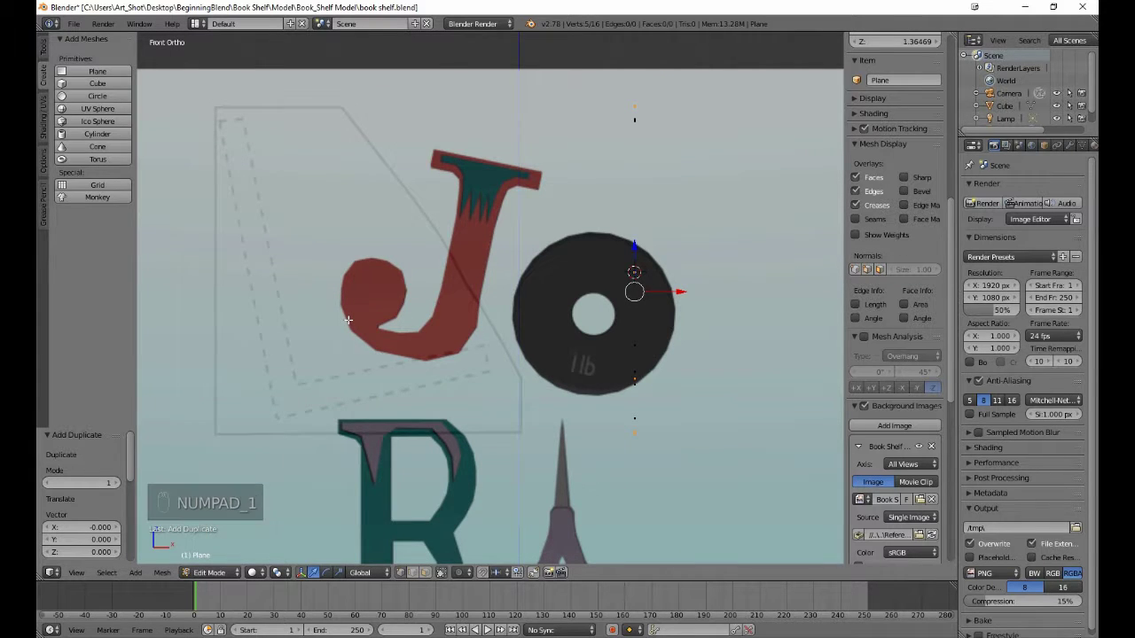
pyautogui.keyDown('shift'); pyautogui.scroll(-6, 346, 319); pyautogui.keyUp('shift')
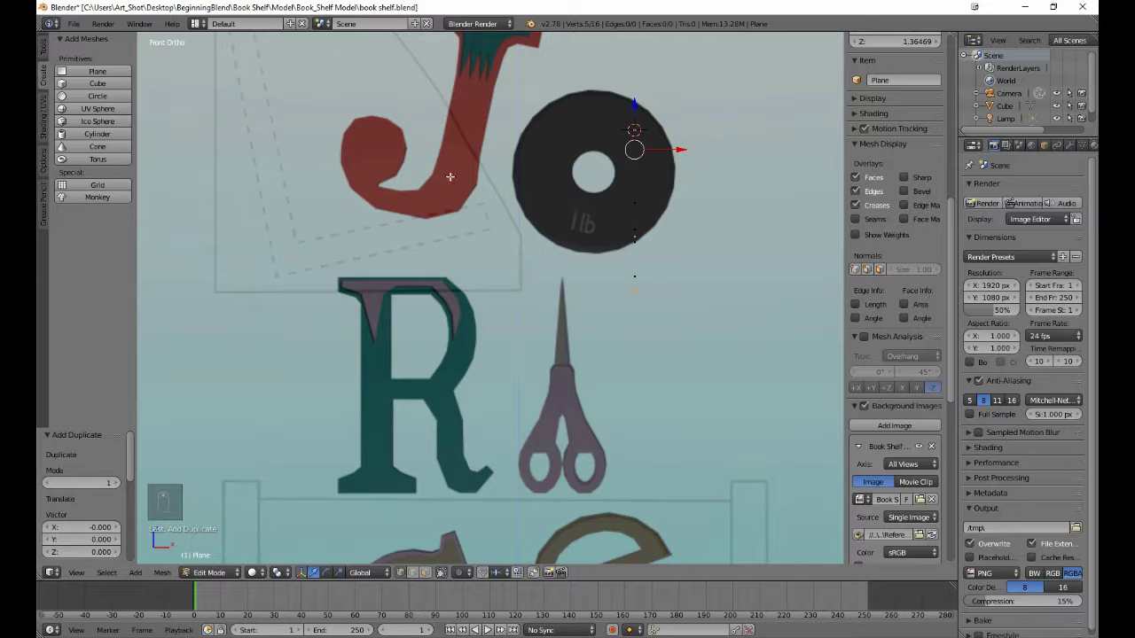
pyautogui.moveTo(671, 148); pyautogui.dragTo(650, 144)
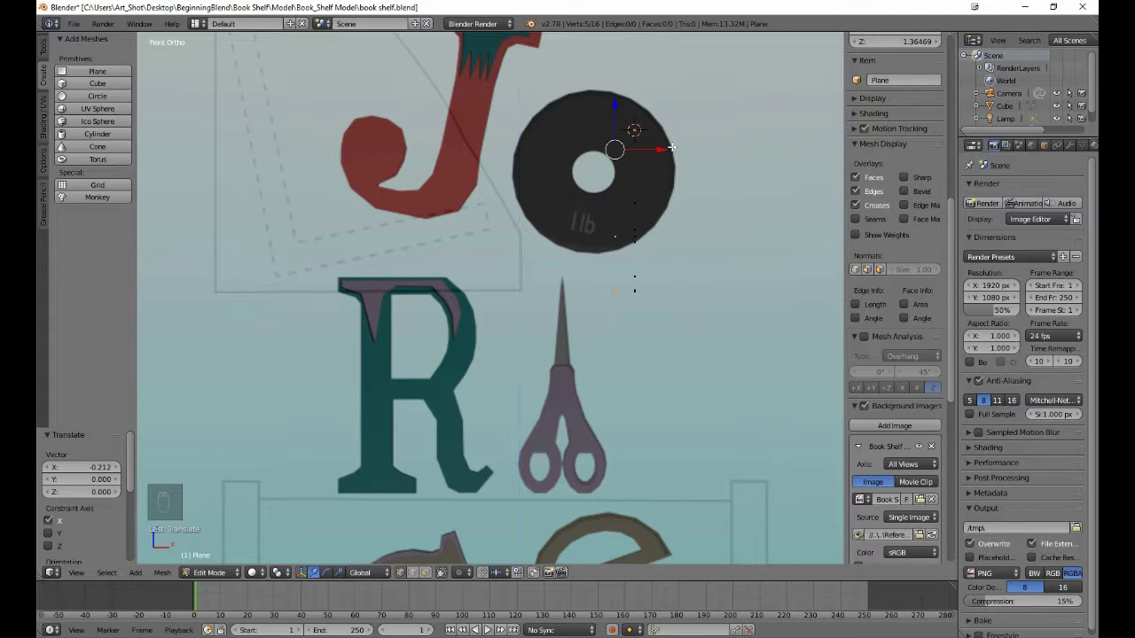
pyautogui.moveTo(666, 148); pyautogui.dragTo(663, 148)
# Switch the viewport shading to wireframe
pyautogui.moveTo(633, 284); pyautogui.dragTo(540, 316, button='middle')
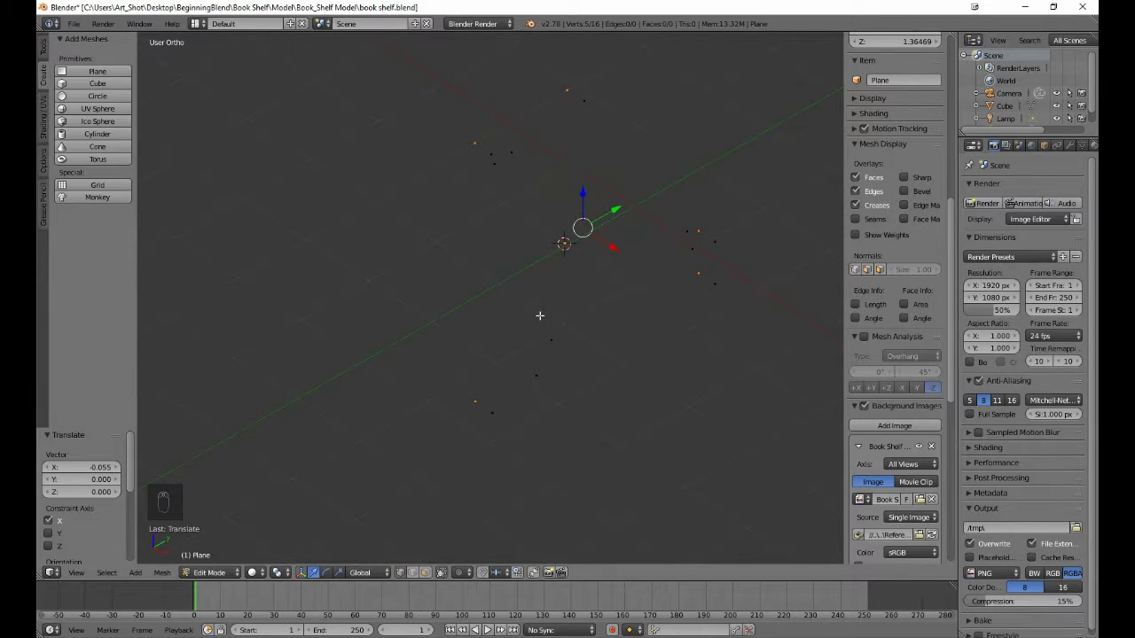
pyautogui.press('z')
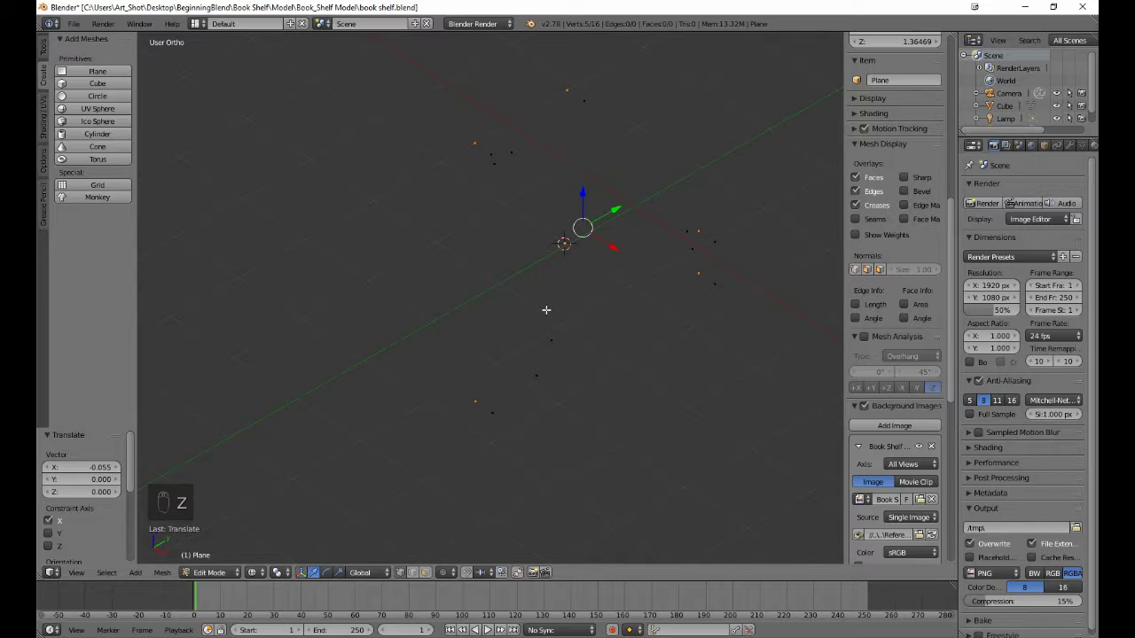
pyautogui.press('z')
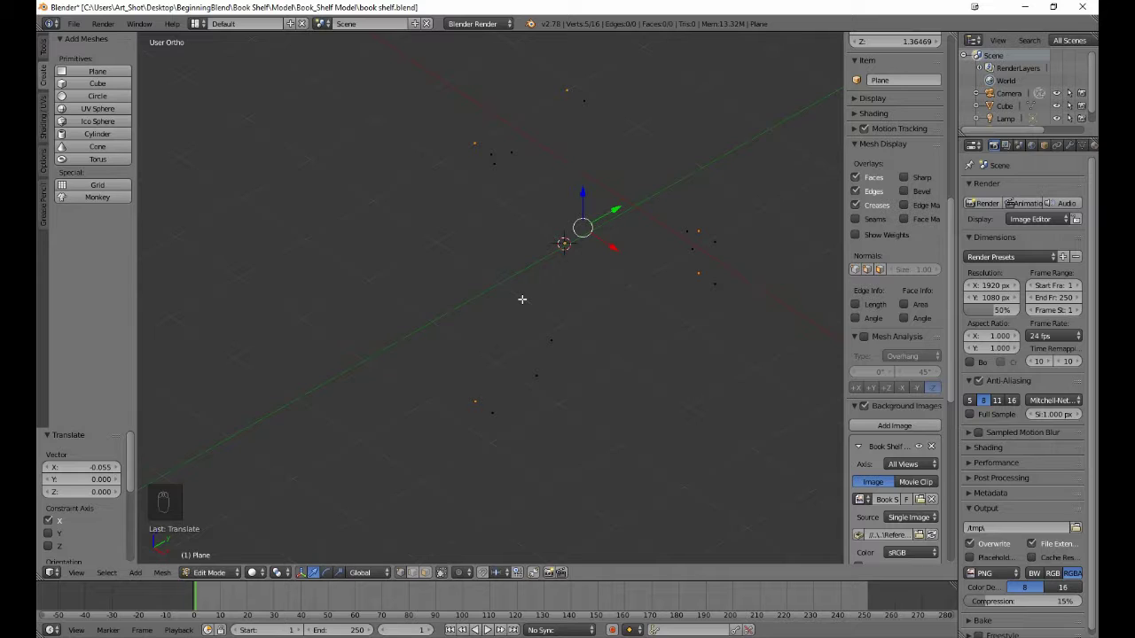
pyautogui.press('z')
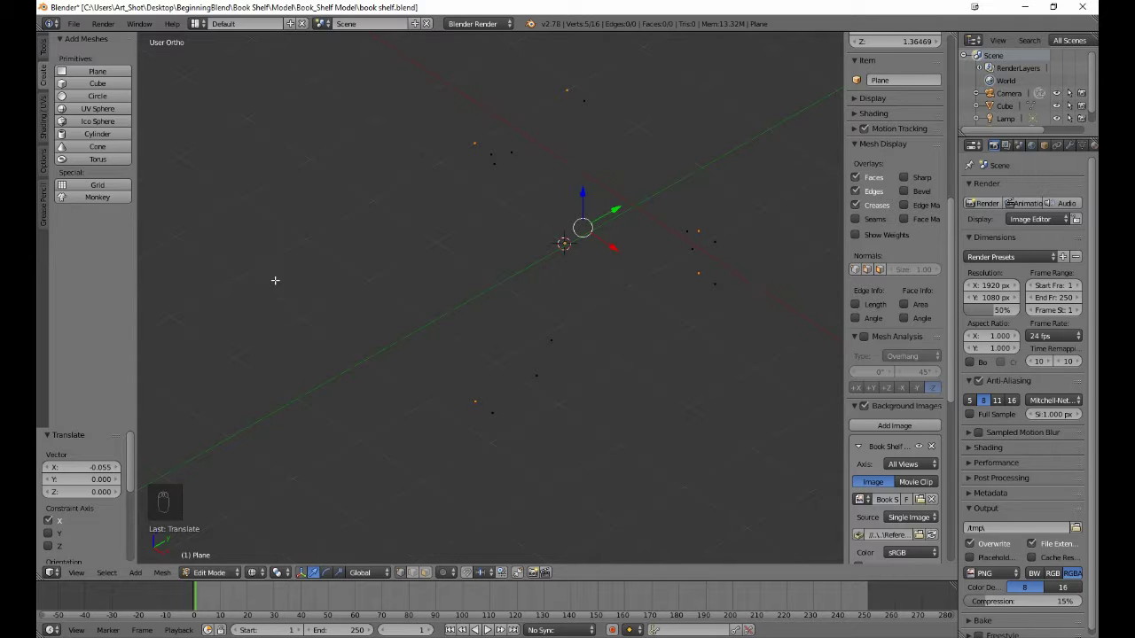
pyautogui.moveTo(274, 278); pyautogui.dragTo(375, 304, button='middle')
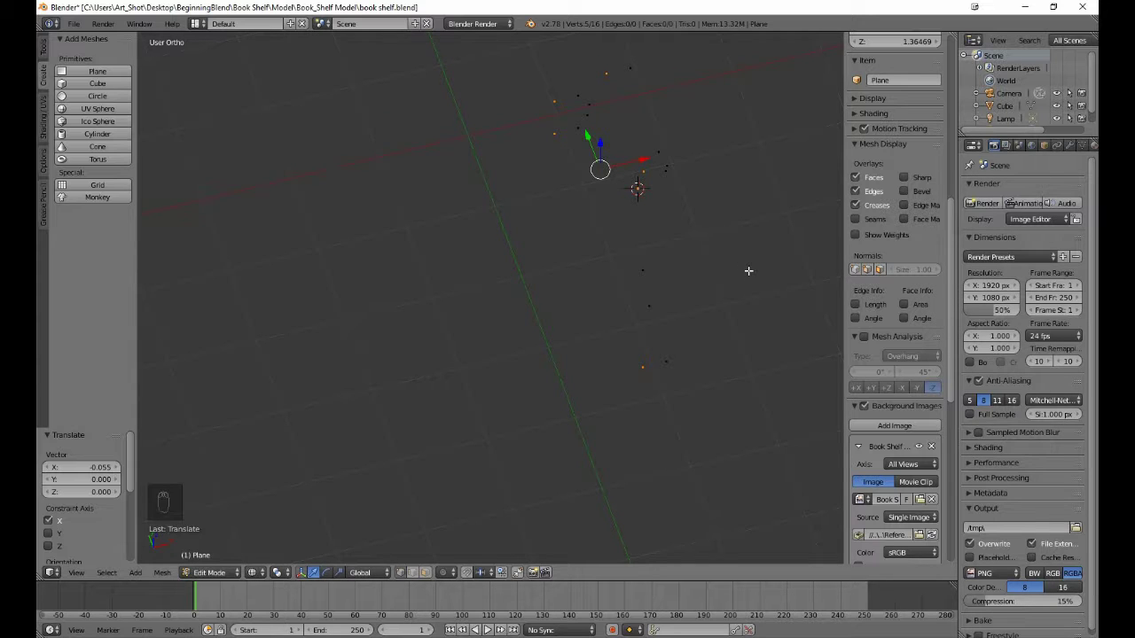
# Clear the selection, select only the five offset duplicate vertices and hide them
pyautogui.press('a')
pyautogui.moveTo(747, 271); pyautogui.dragTo(490, 363, button='middle')
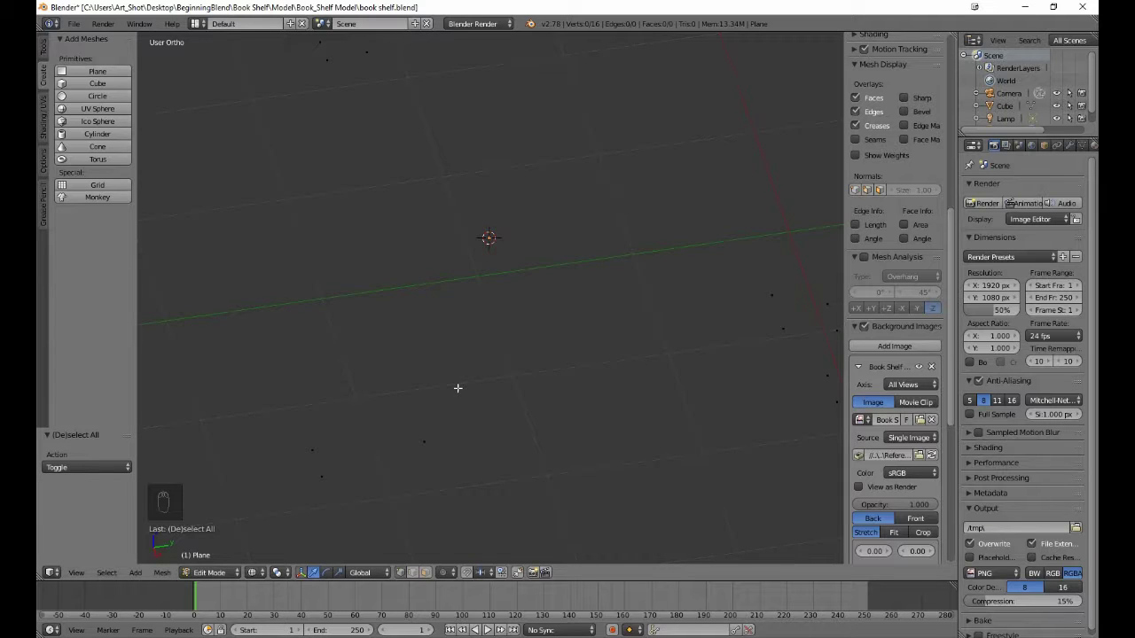
pyautogui.press('KP_3')
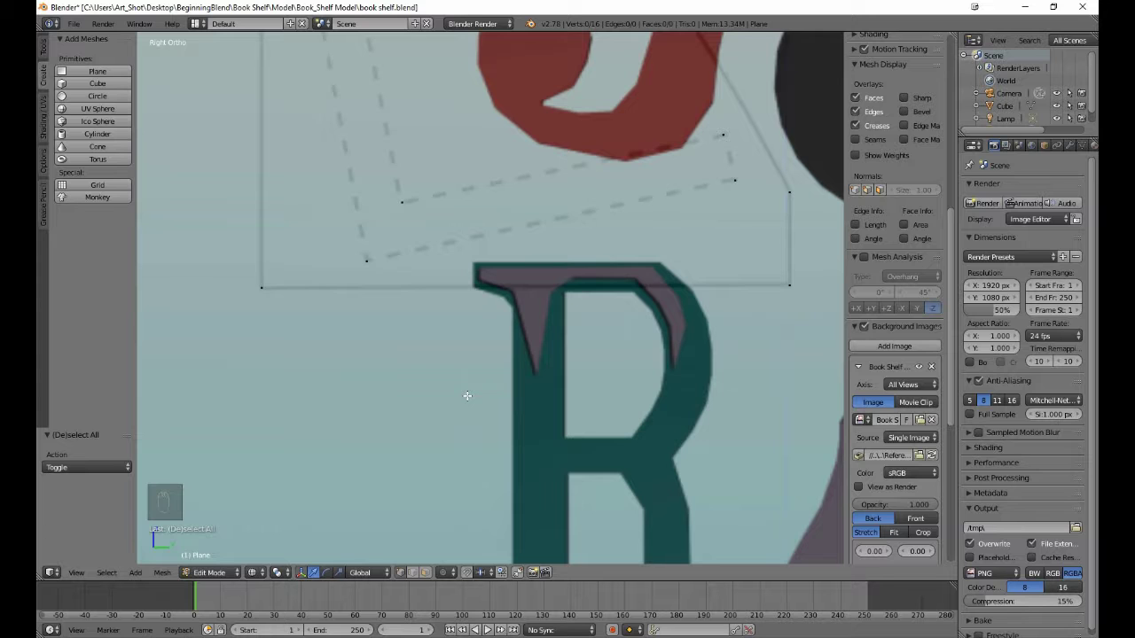
pyautogui.press('ctrl+KP_3')
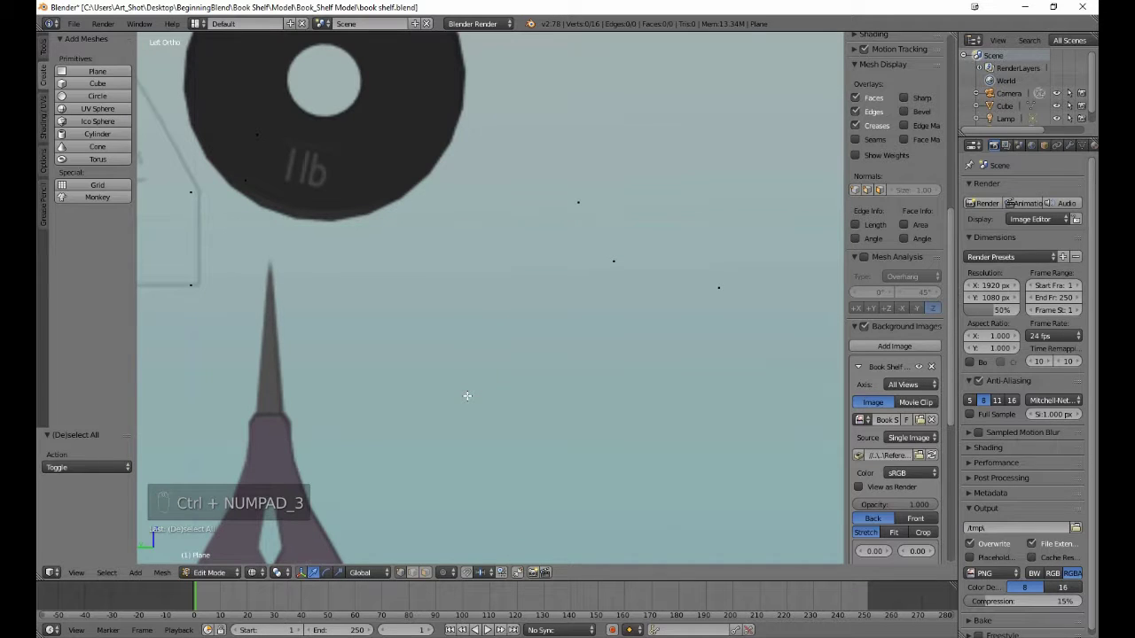
pyautogui.scroll(-4, 461, 381)
pyautogui.scroll(-1, 450, 368)
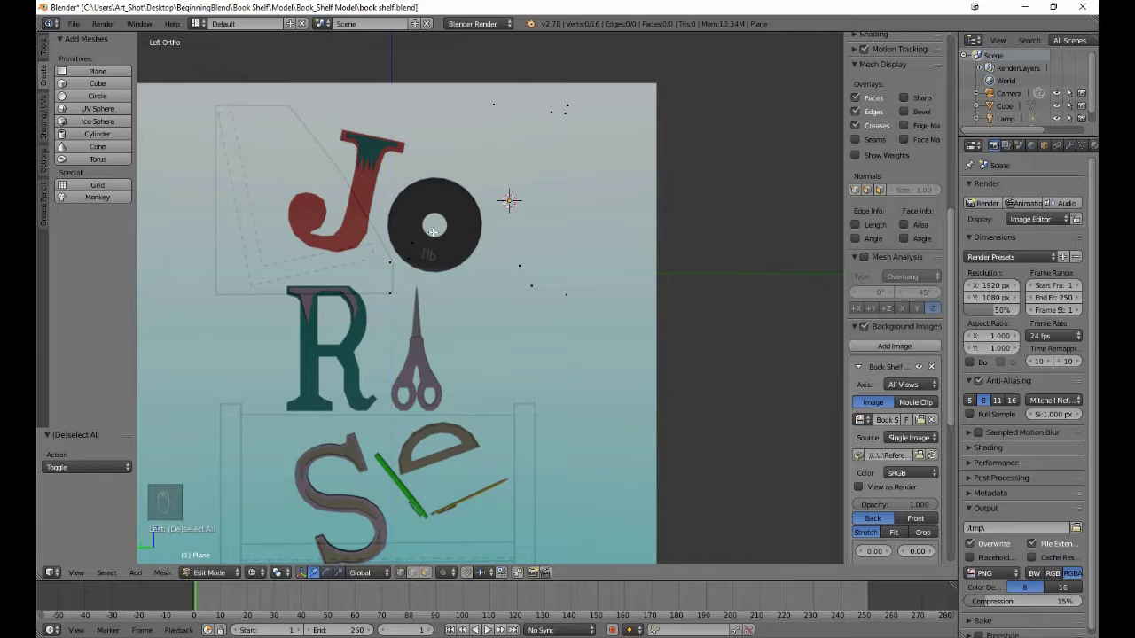
pyautogui.moveTo(432, 232); pyautogui.dragTo(283, 319, button='middle')
pyautogui.press('b')
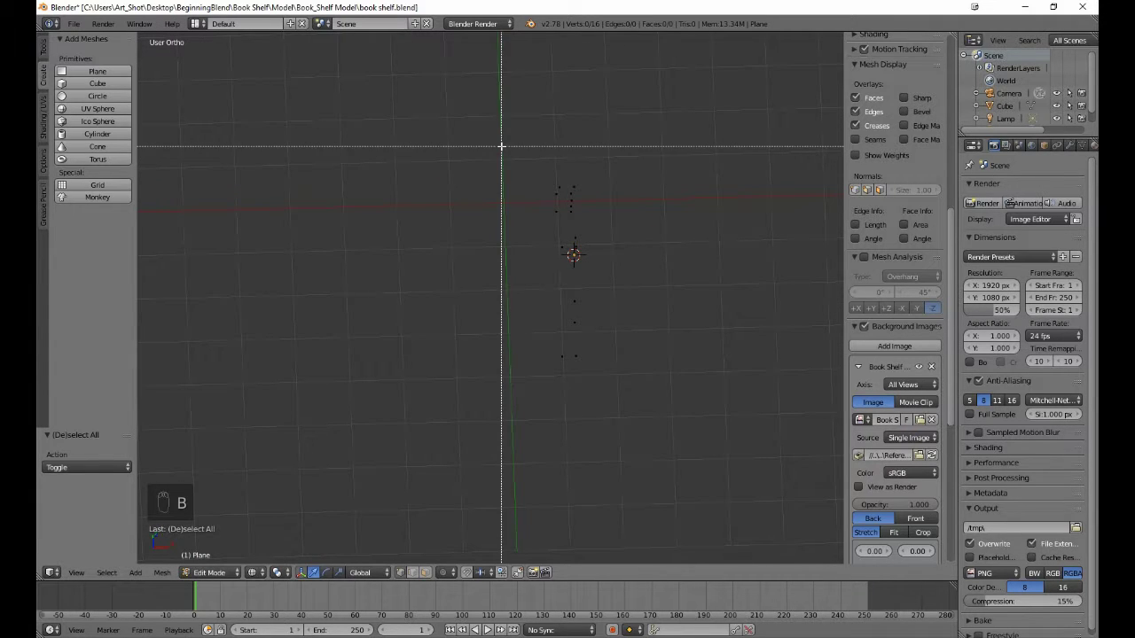
pyautogui.moveTo(501, 149); pyautogui.dragTo(563, 393)
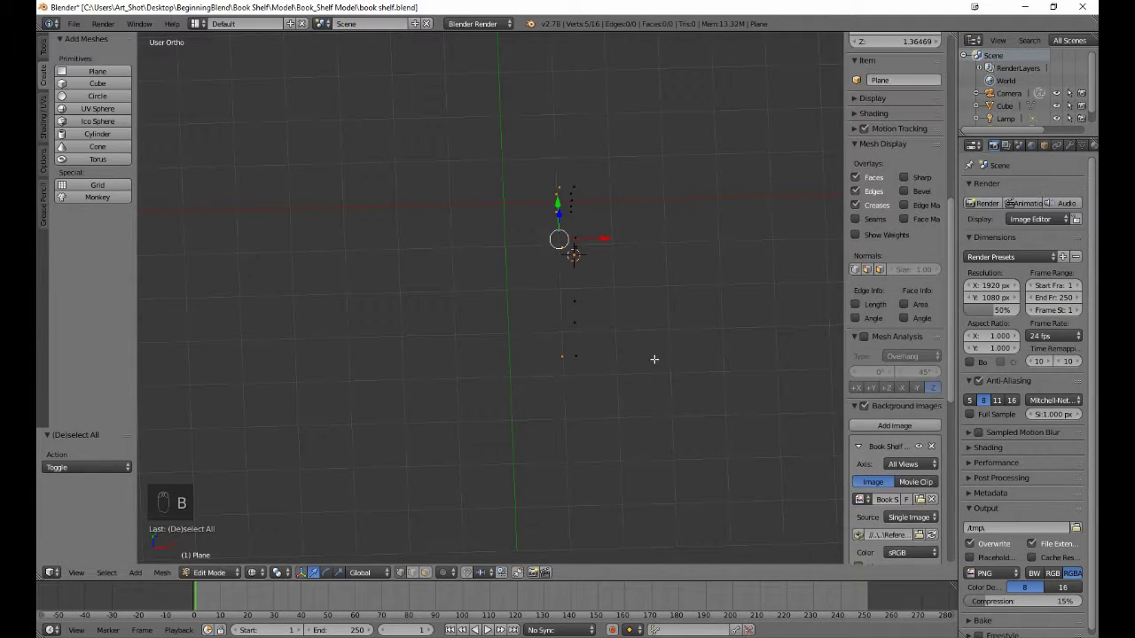
pyautogui.moveTo(653, 357); pyautogui.dragTo(404, 294, button='middle')
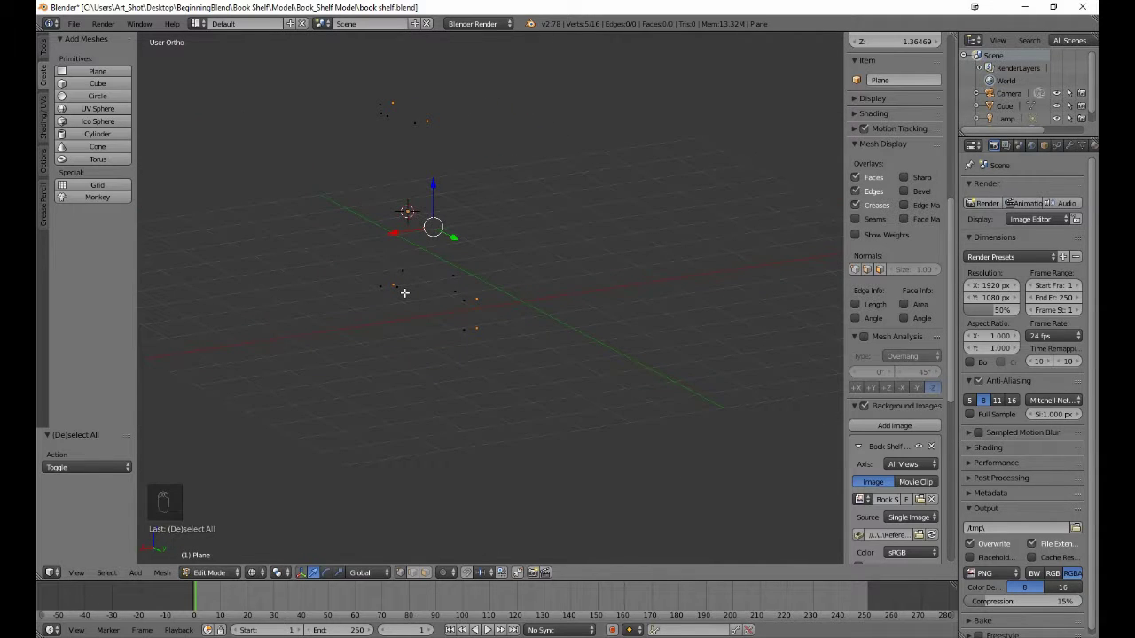
pyautogui.press('h')
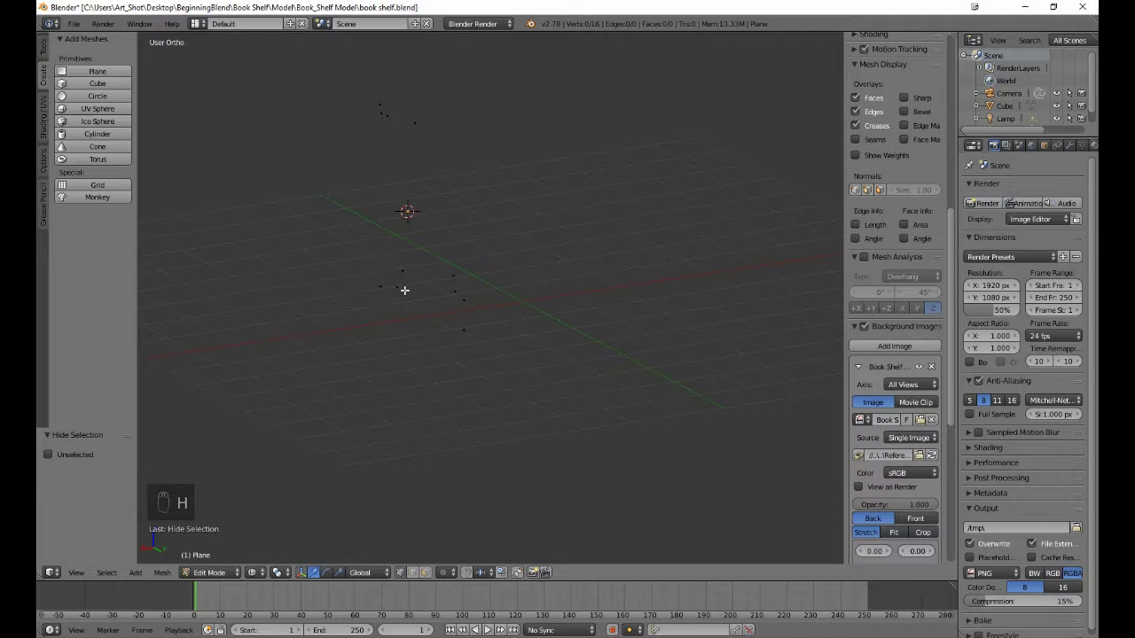
# In the left orthographic view, create a triangular face from the side panel's two lower front corners and the L-shape's lower front corner
pyautogui.press('KP_3')
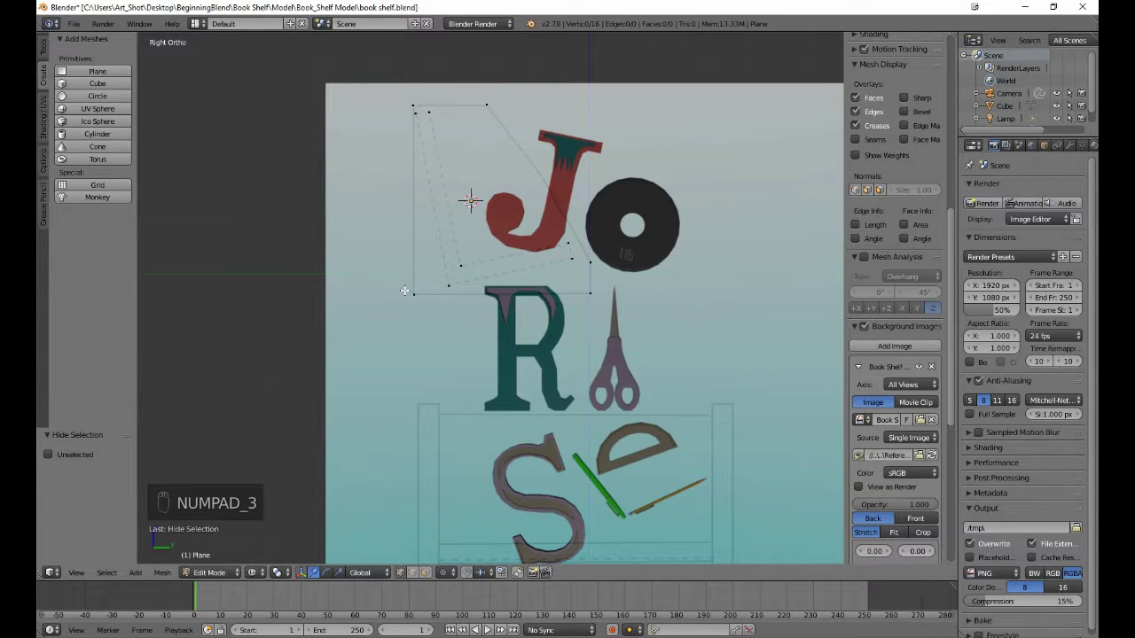
pyautogui.press('ctrl+KP_3')
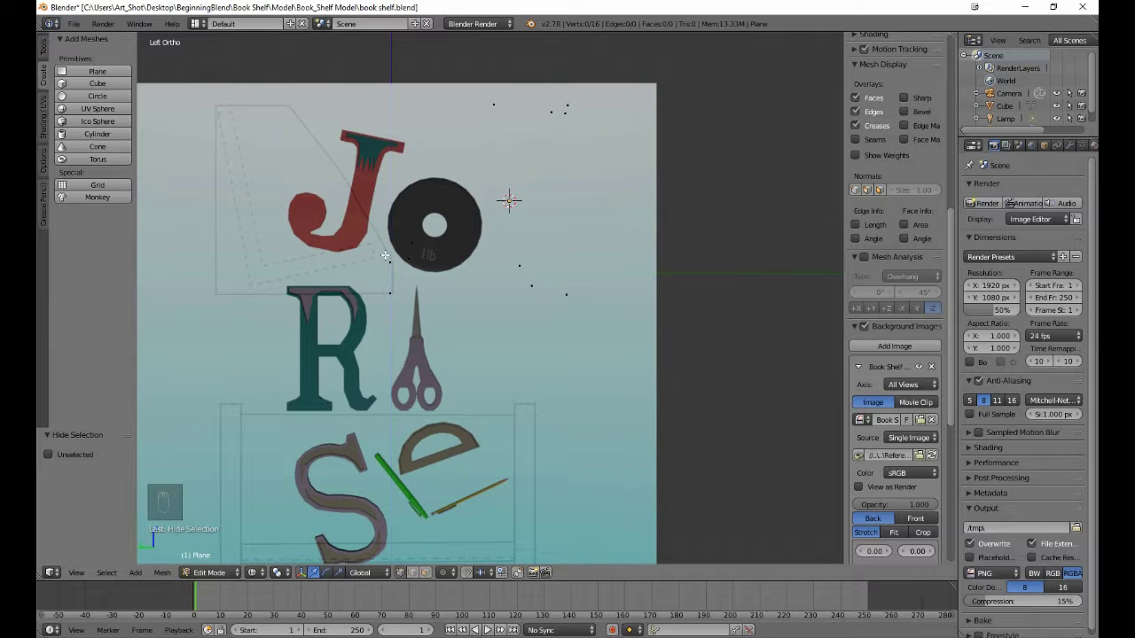
pyautogui.press('b')
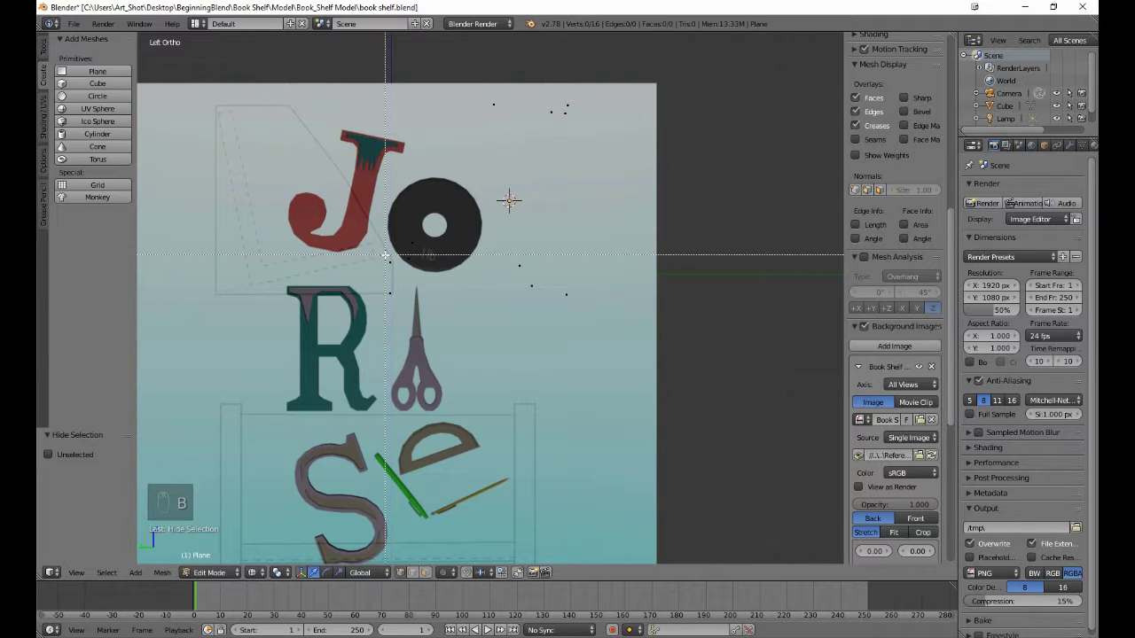
pyautogui.moveTo(386, 255); pyautogui.dragTo(424, 317)
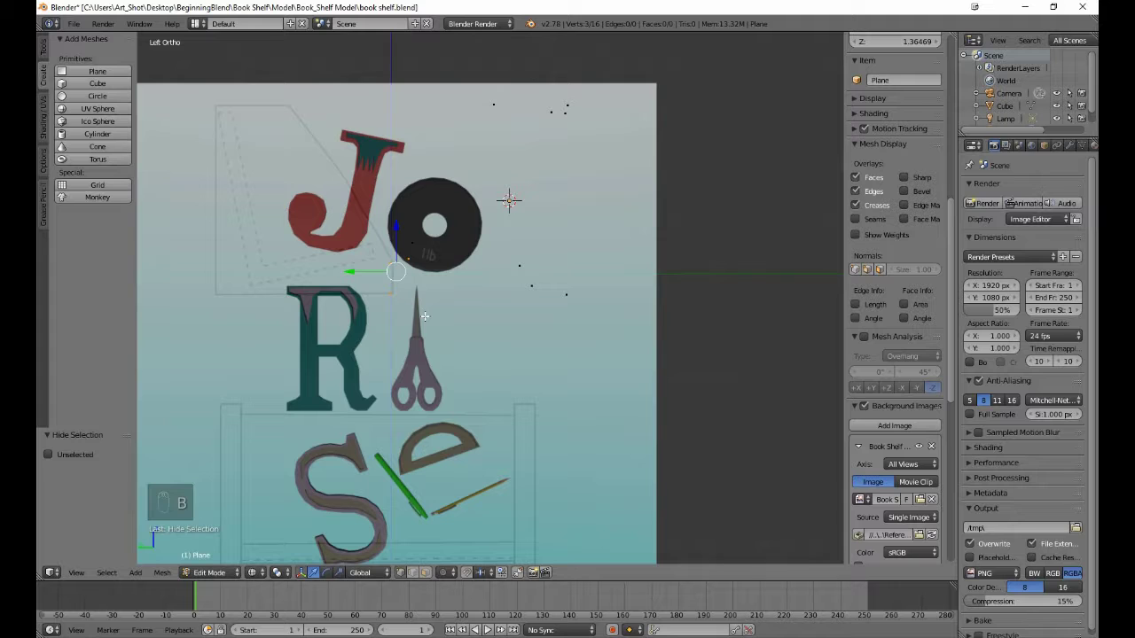
pyautogui.press('f')
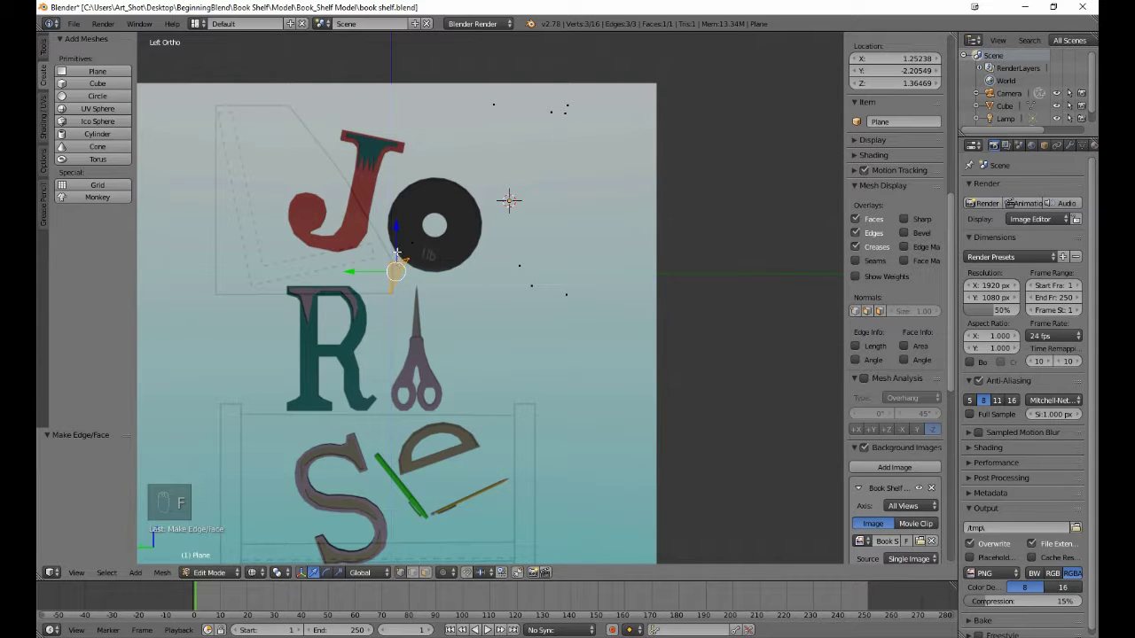
# Deselect the panel's upper front vertex, add the L-shape's outer bend vertex, and fill a face between the three selected vertices
pyautogui.press('b')
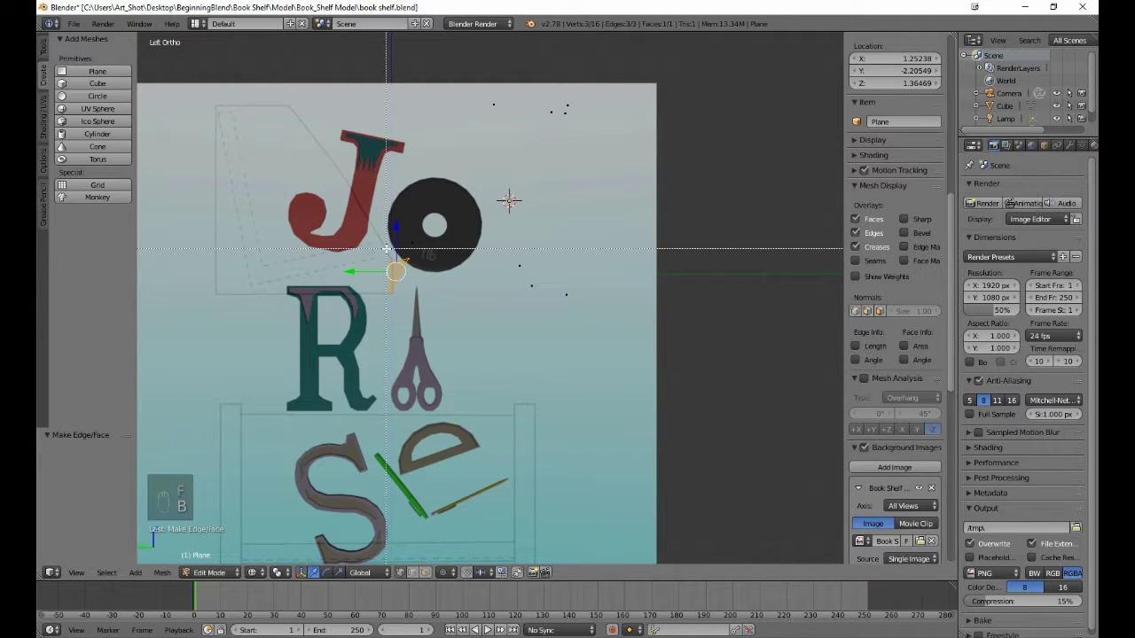
pyautogui.moveTo(383, 251); pyautogui.dragTo(395, 276, button='middle')
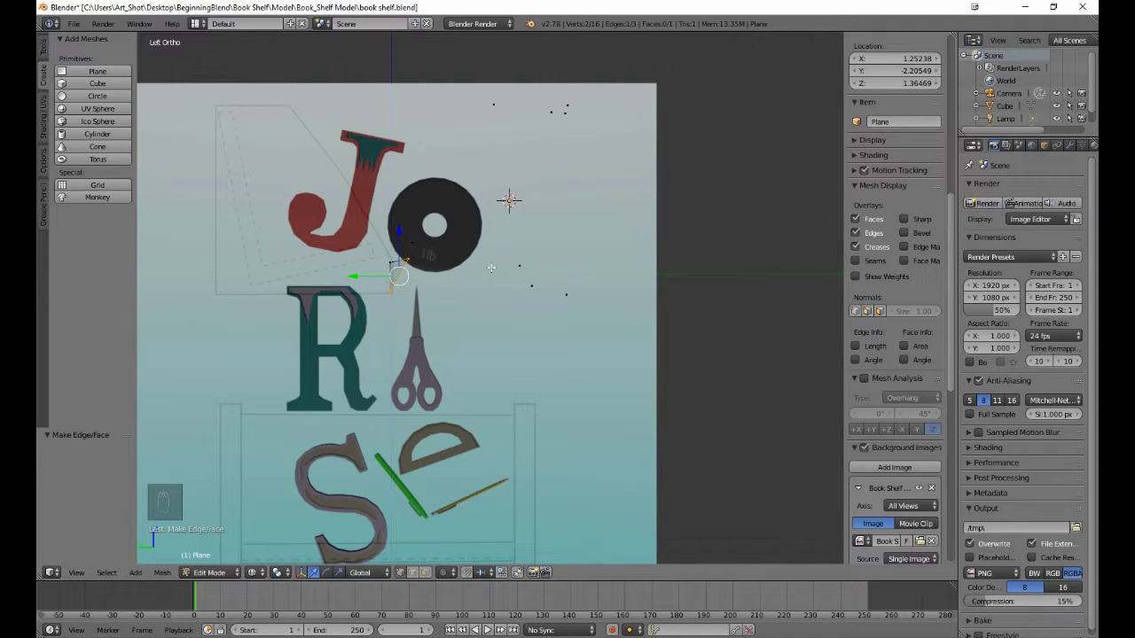
pyautogui.press('b')
pyautogui.moveTo(504, 283); pyautogui.dragTo(534, 310)
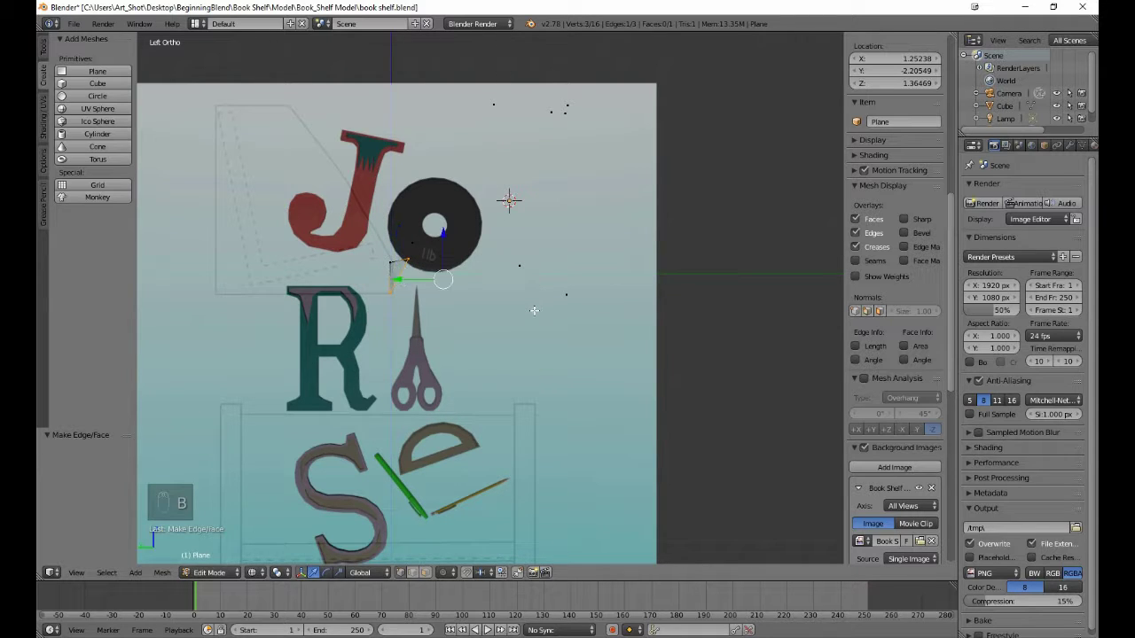
pyautogui.press('f')
# Deselect the L-shape's lower front corner, add the side panel's lower back corner, and fill a face between the three selected vertices
pyautogui.press('b')
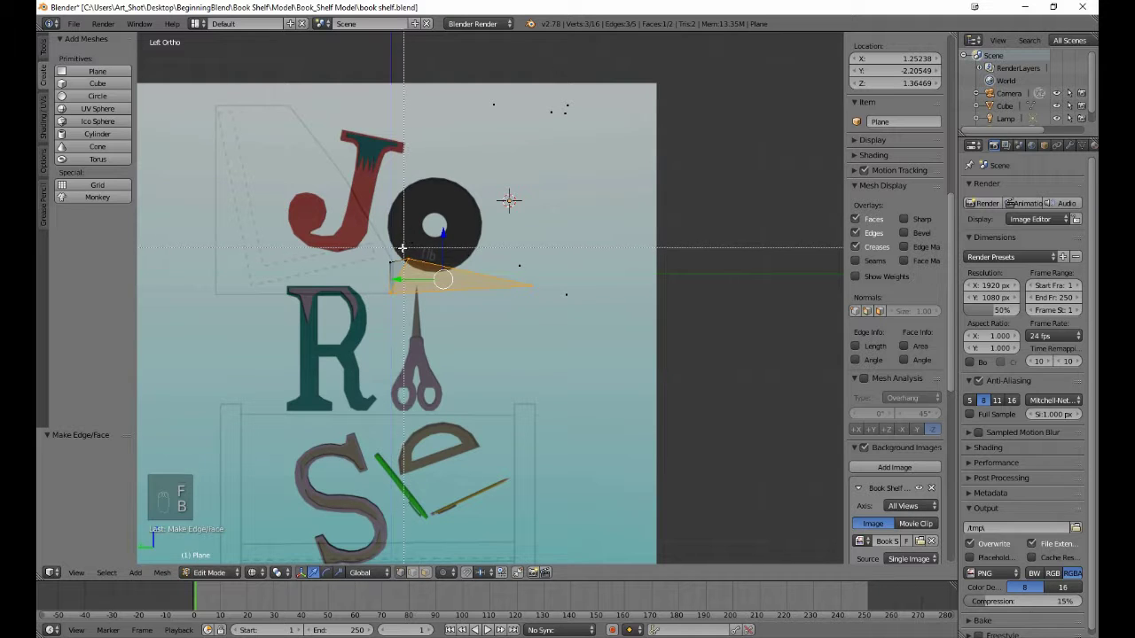
pyautogui.moveTo(397, 250); pyautogui.dragTo(426, 259)
pyautogui.press('b')
pyautogui.moveTo(540, 288); pyautogui.dragTo(576, 319)
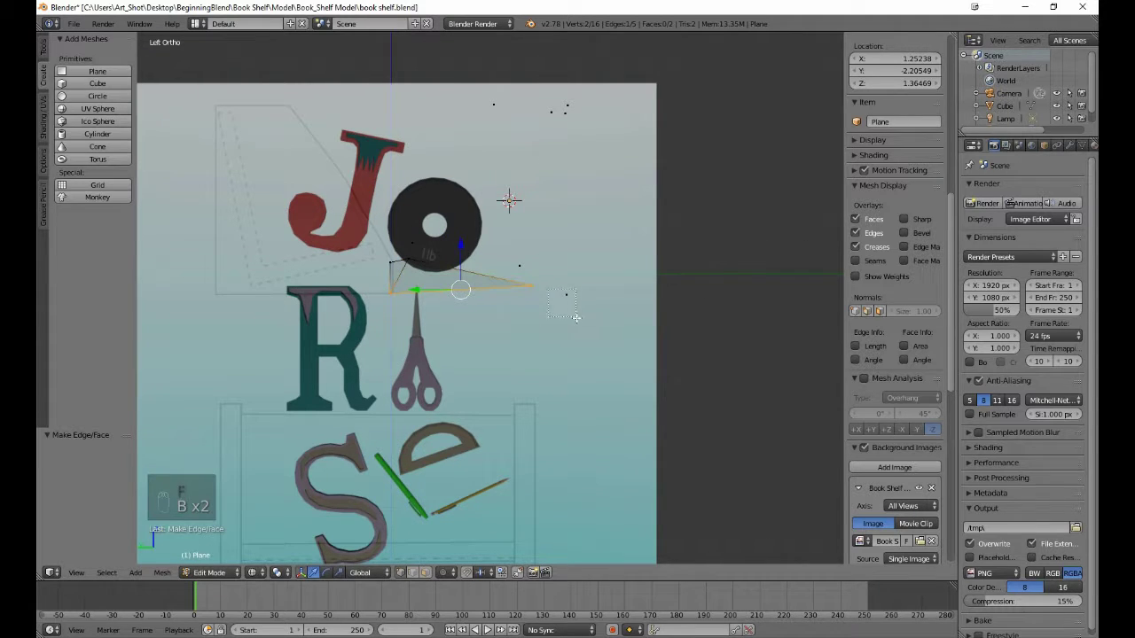
pyautogui.press('f')
# Swap the panel's lower front corner for the L-shape's outer top vertex in the selection and fill the triangular face
pyautogui.press('b')
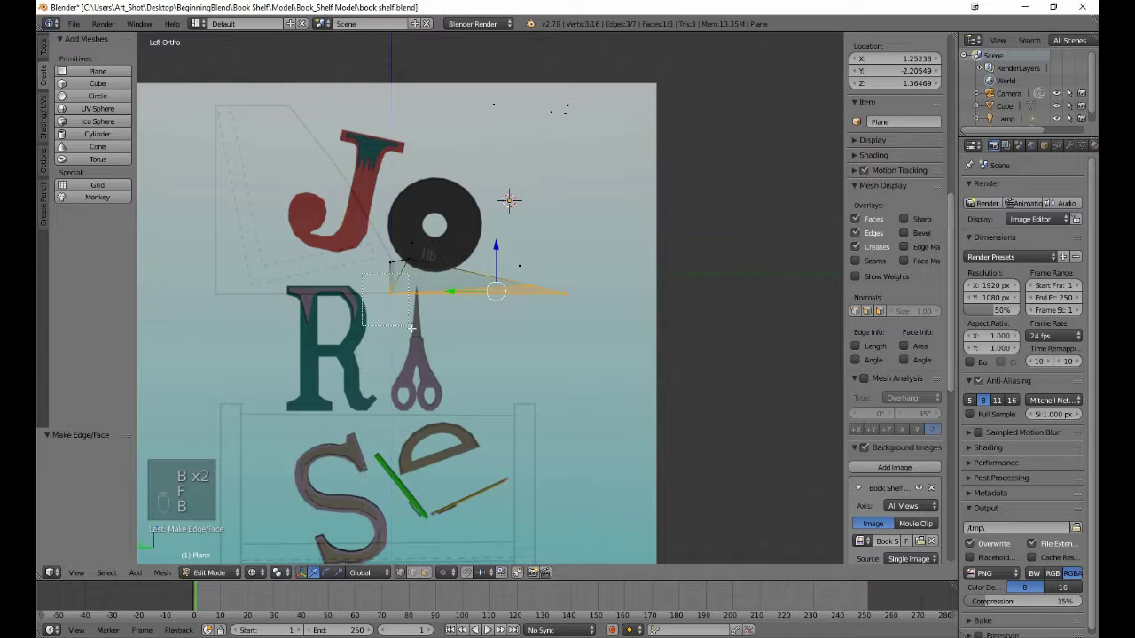
pyautogui.moveTo(364, 289); pyautogui.dragTo(423, 340, button='middle')
pyautogui.press('b')
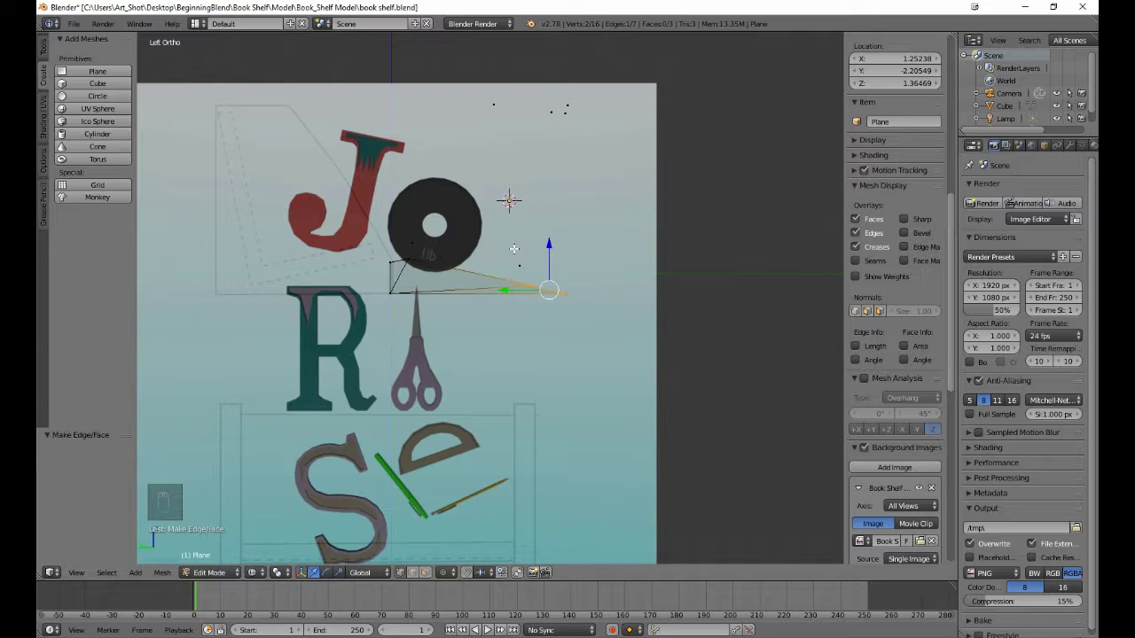
pyautogui.press('b')
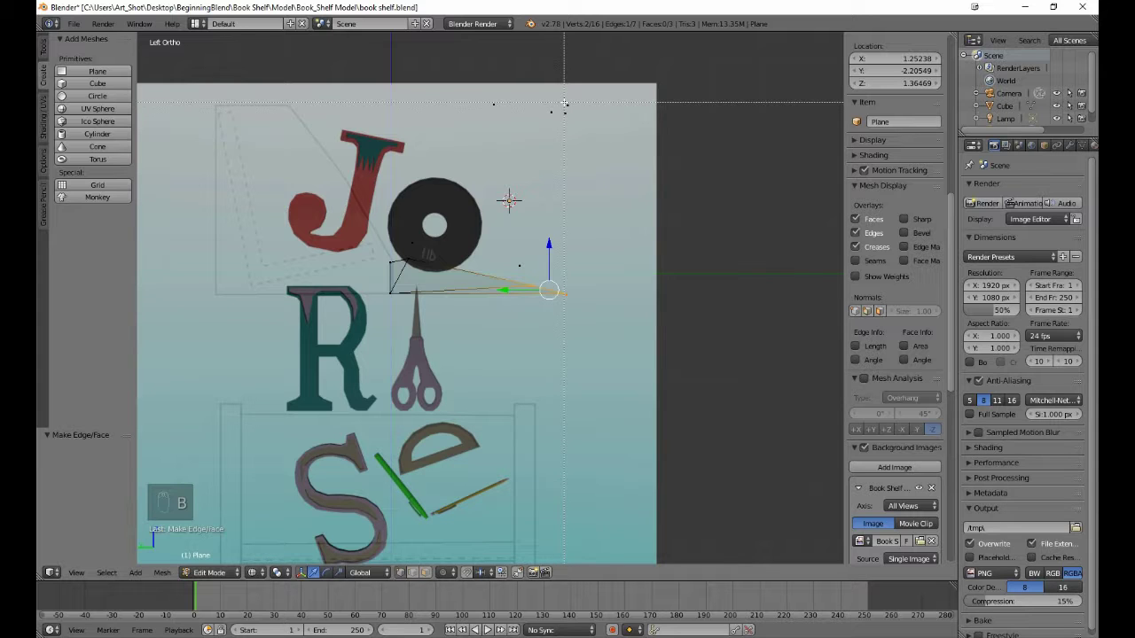
pyautogui.moveTo(564, 103); pyautogui.dragTo(565, 118)
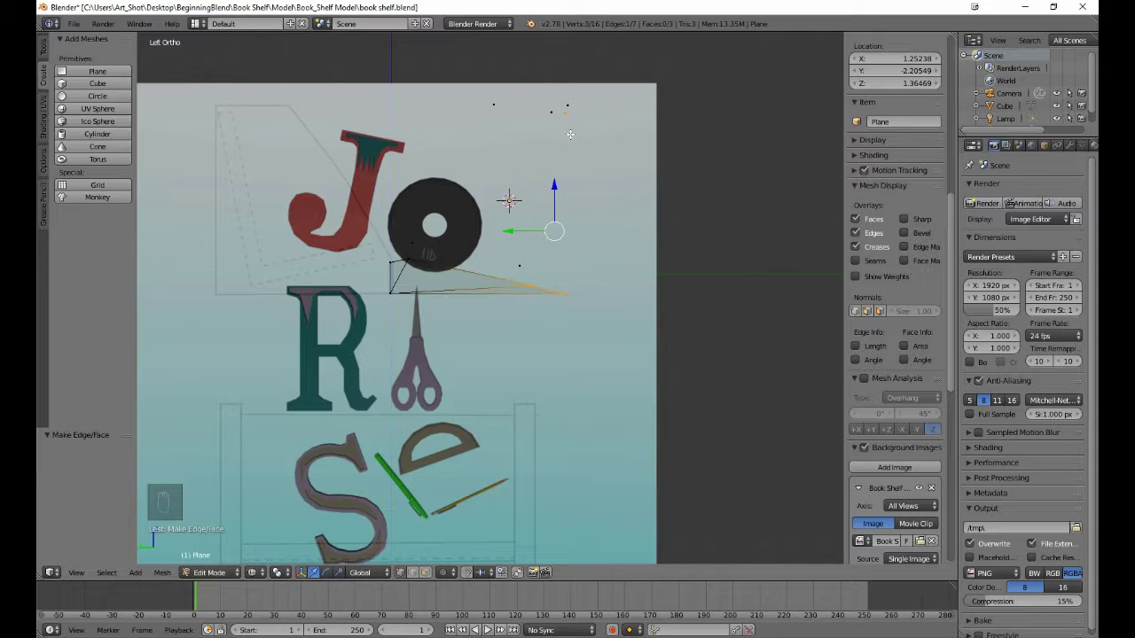
pyautogui.press('f')
# Create a narrow triangular face along the back edge from the panel's top back corner, lower back corner and the L-shape's outer top vertex
pyautogui.press('b')
pyautogui.moveTo(562, 263); pyautogui.dragTo(590, 326, button='middle')
pyautogui.press('b')
pyautogui.moveTo(555, 99); pyautogui.dragTo(572, 126)
pyautogui.press('b')
pyautogui.moveTo(523, 262); pyautogui.dragTo(544, 295, button='middle')
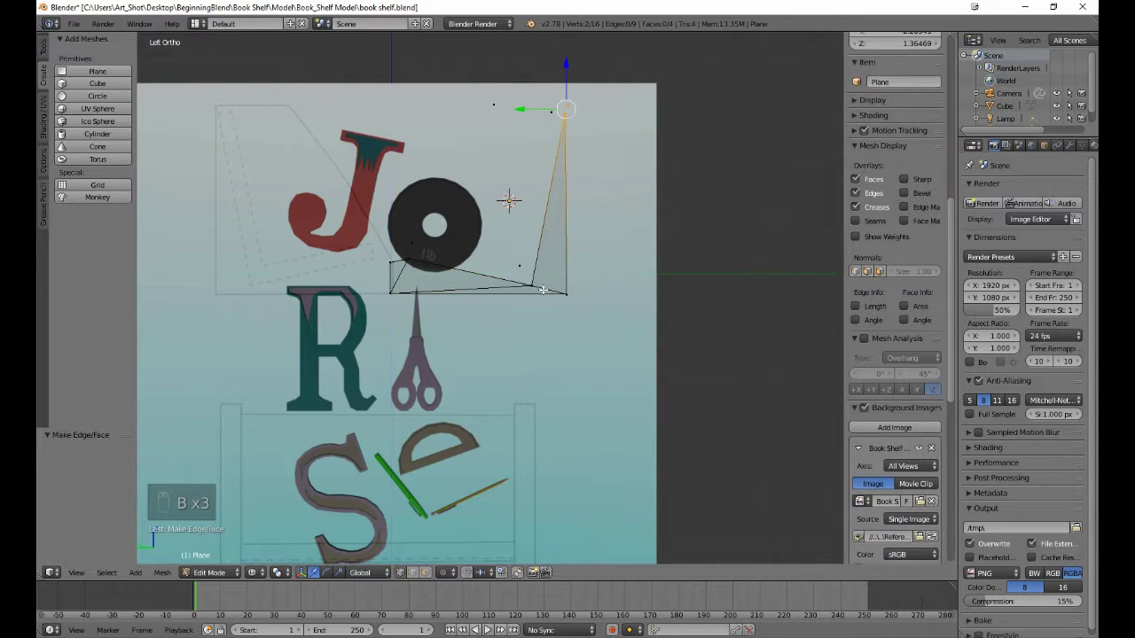
pyautogui.press('b')
pyautogui.moveTo(556, 282); pyautogui.dragTo(571, 304)
pyautogui.press('f')
# Deselect the panel's lower back corner, add the L-shape's inner top vertex, and fill the small face at the top back
pyautogui.press('b')
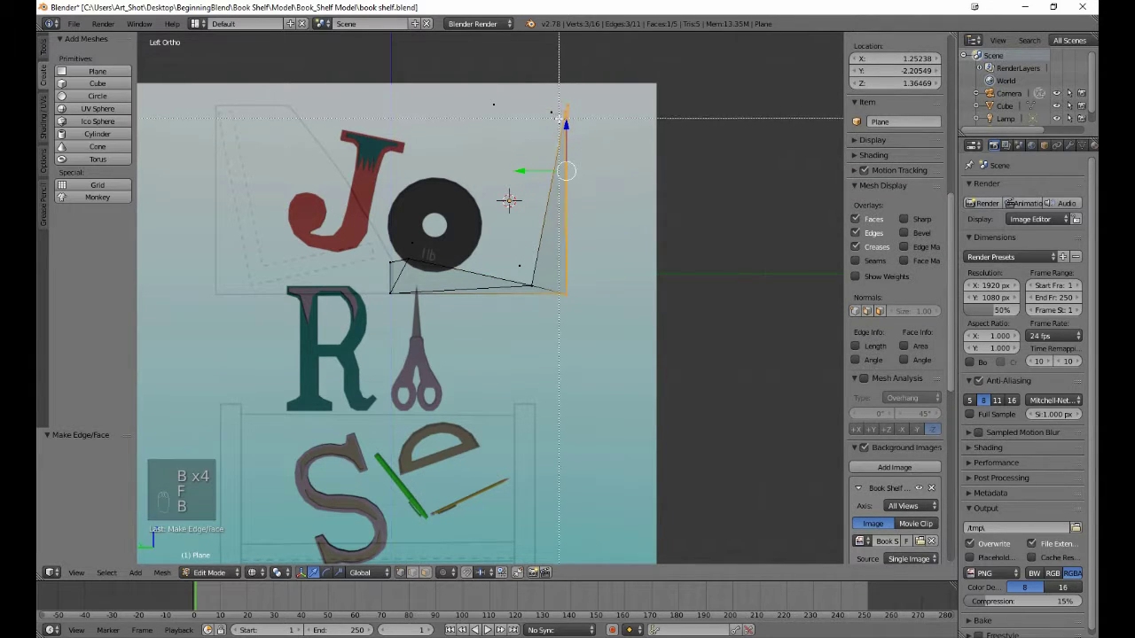
pyautogui.moveTo(563, 237); pyautogui.dragTo(597, 306, button='middle')
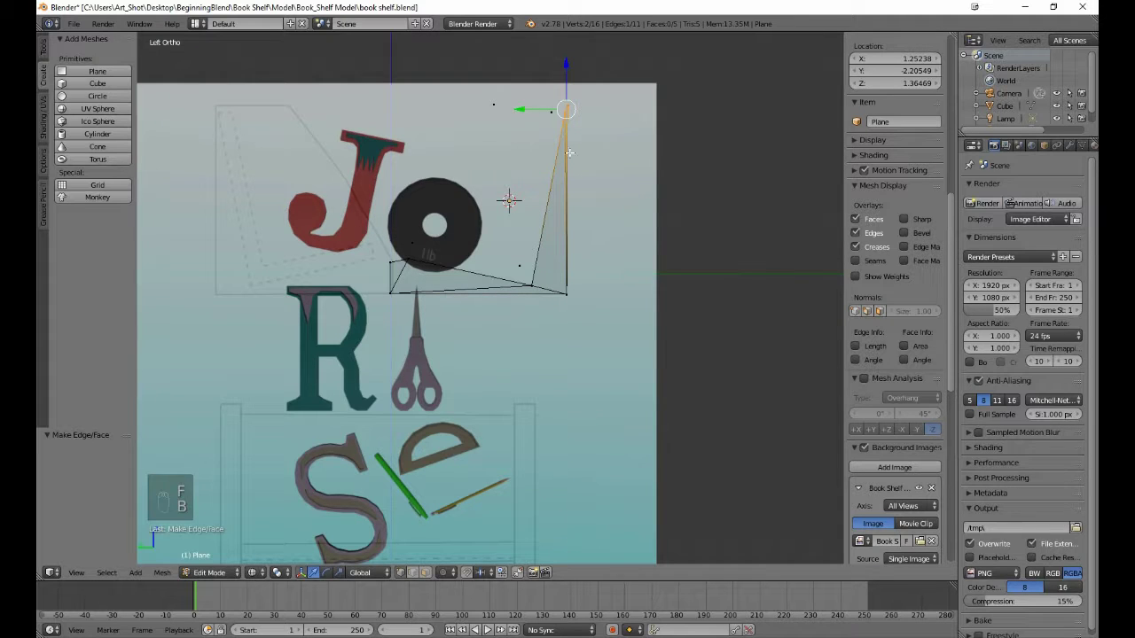
pyautogui.press('b')
pyautogui.moveTo(546, 107); pyautogui.dragTo(555, 121)
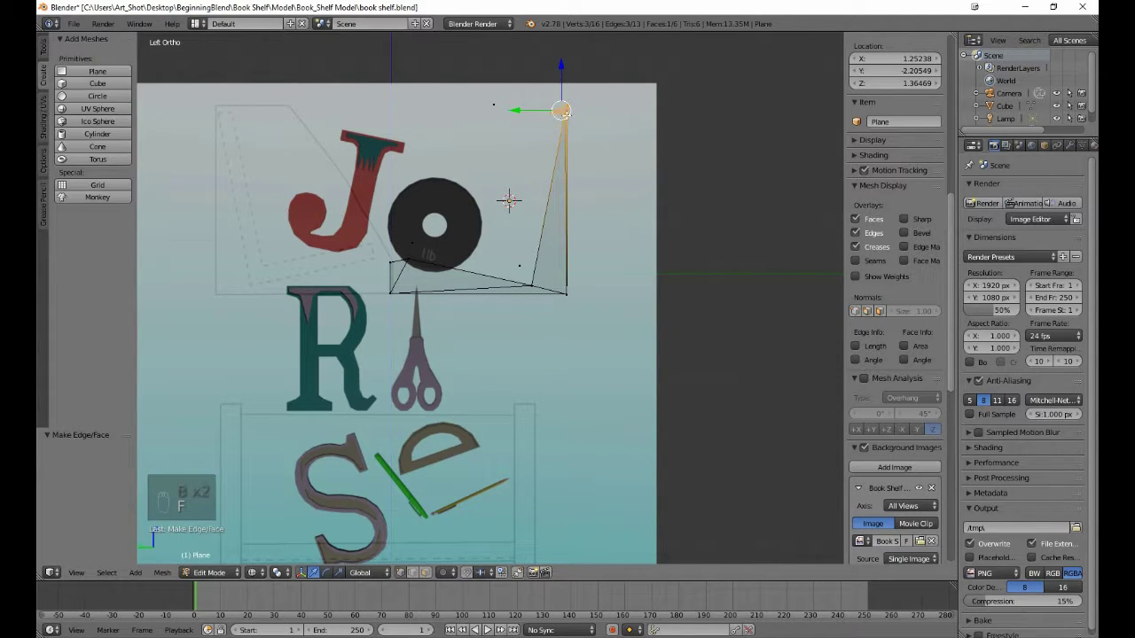
pyautogui.press('f')
# Deselect the L-shape's outer top vertex, add the panel's top front corner, and fill a thin face along the top edge
pyautogui.press('b')
pyautogui.moveTo(562, 113); pyautogui.dragTo(574, 130, button='middle')
pyautogui.press('b')
pyautogui.moveTo(485, 72); pyautogui.dragTo(569, 121)
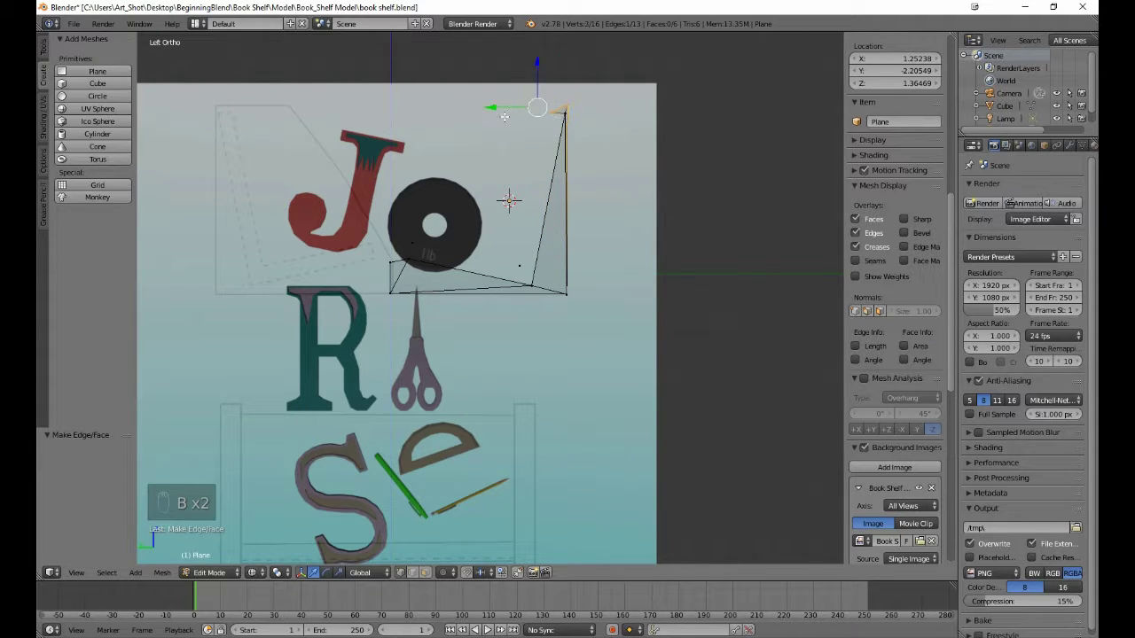
pyautogui.press('f')
# Deselect the panel's top back corner, add the L-shape's inner bend and inner front vertices, and fill the large four-sided face
pyautogui.press('b')
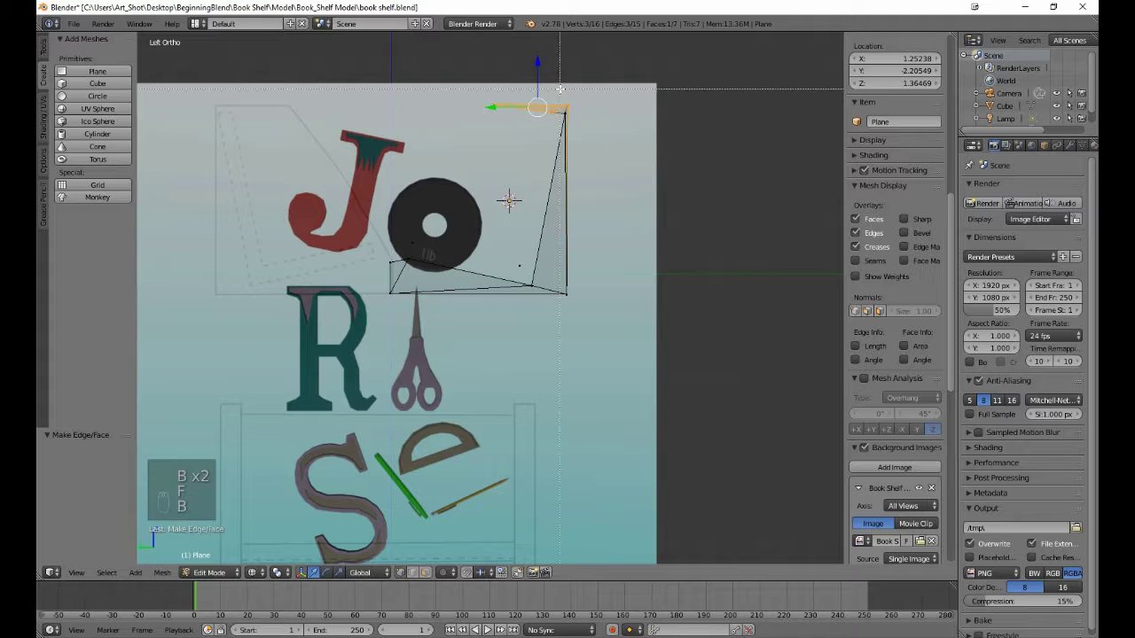
pyautogui.moveTo(561, 89); pyautogui.dragTo(582, 122, button='middle')
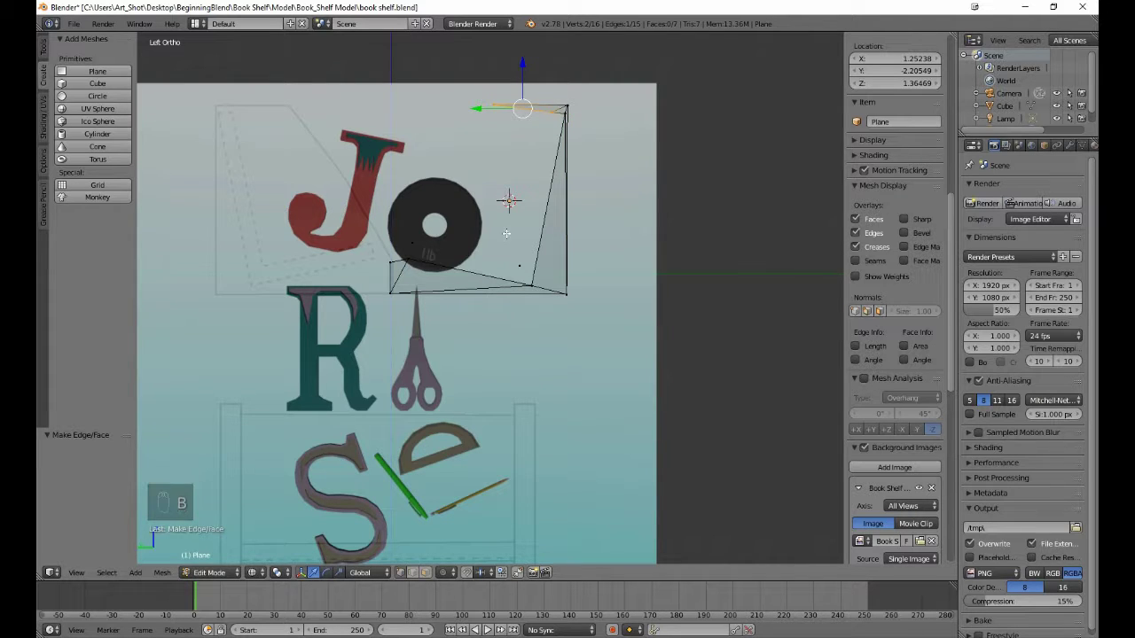
pyautogui.press('b')
pyautogui.moveTo(523, 269)
pyautogui.mouseDown()
pyautogui.moveTo(416, 232)
pyautogui.moveTo(416, 246)
pyautogui.mouseUp()
pyautogui.press('b')
pyautogui.press('b')
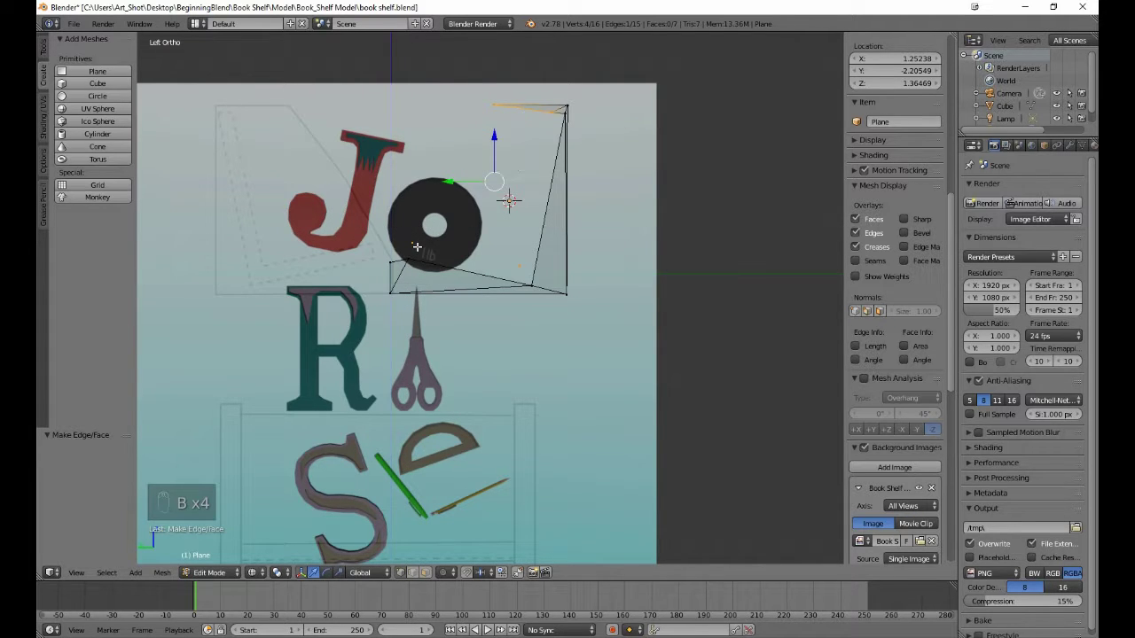
pyautogui.press('f')
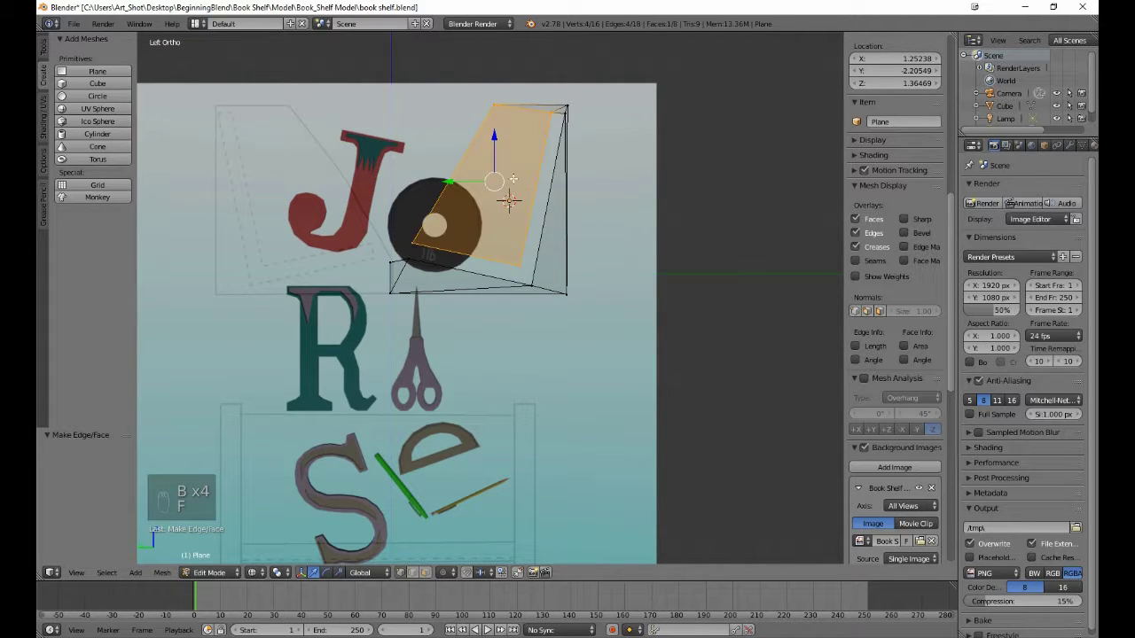
# Create a triangular face along the sloped front from the panel's top front corner, its upper front corner and the L-shape's inner front vertex
pyautogui.press('b')
pyautogui.moveTo(526, 97); pyautogui.dragTo(597, 310, button='middle')
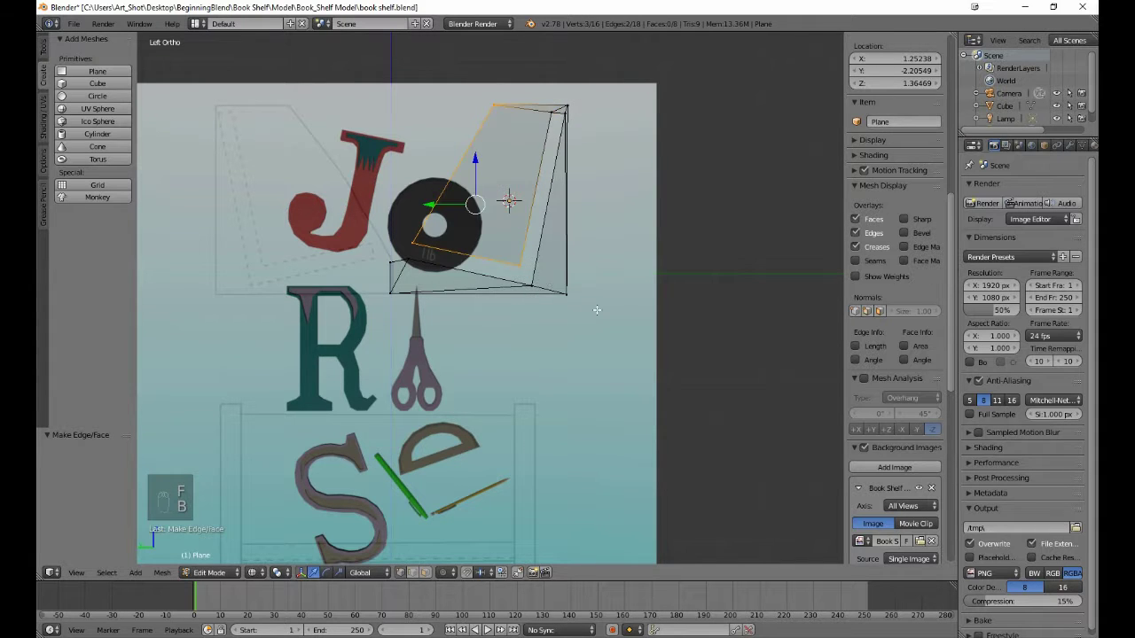
pyautogui.press('b')
pyautogui.moveTo(486, 247); pyautogui.dragTo(543, 332, button='middle')
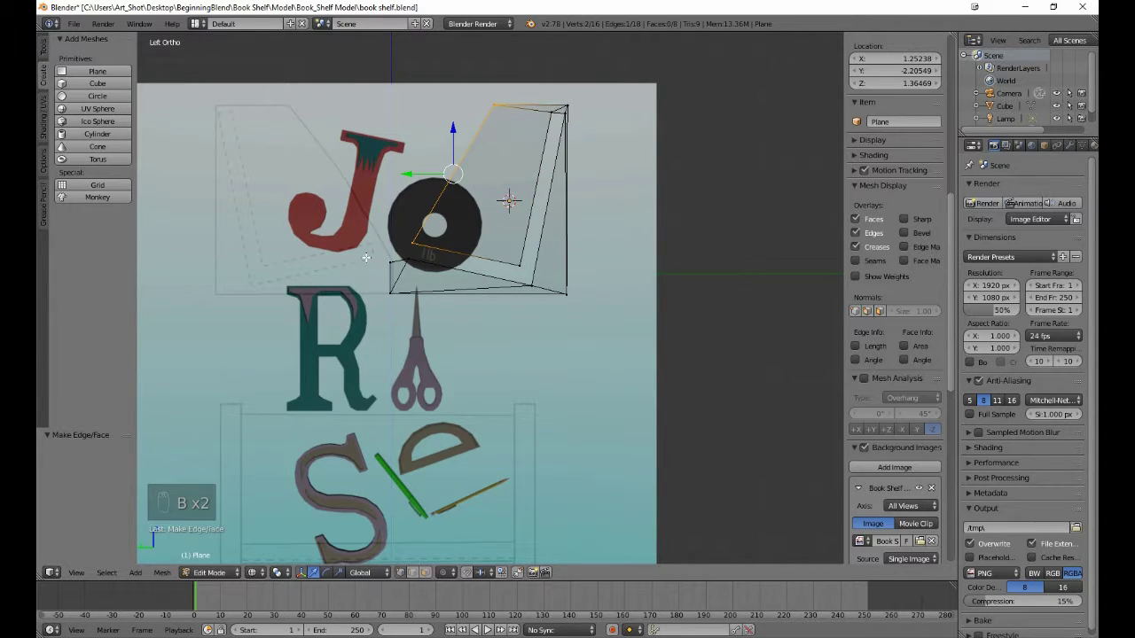
pyautogui.press('b')
pyautogui.moveTo(379, 251); pyautogui.dragTo(403, 277)
pyautogui.press('f')
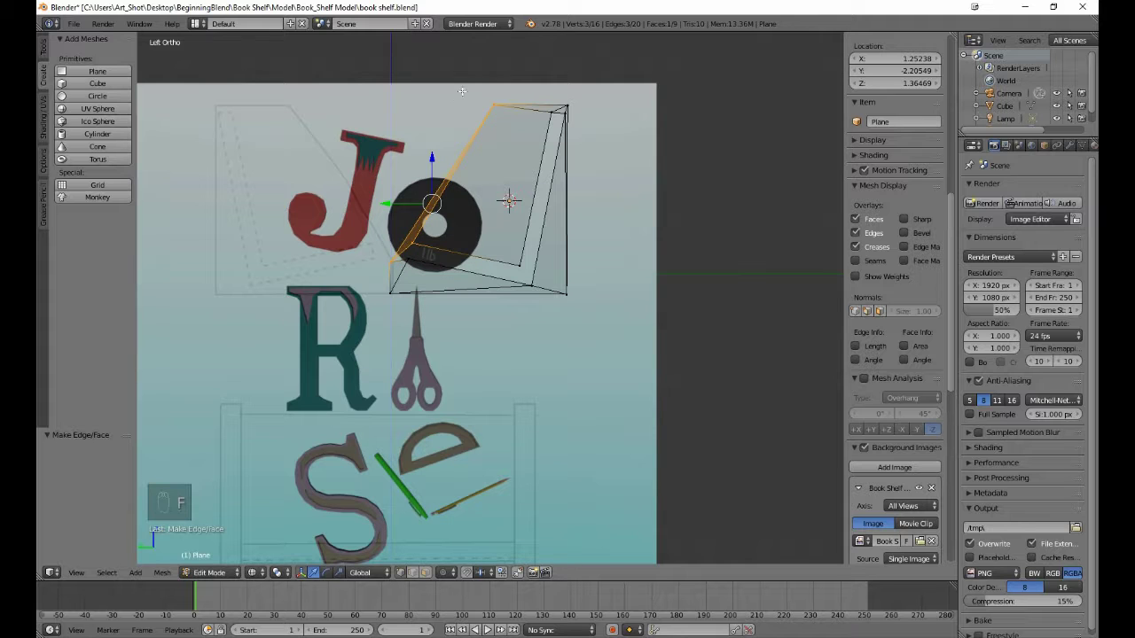
# Replace the panel's top front corner with the L-shape's lower front corner in the selection, fill the face, and clear the selection
pyautogui.press('b')
pyautogui.moveTo(457, 80); pyautogui.dragTo(520, 134, button='middle')
pyautogui.press('b')
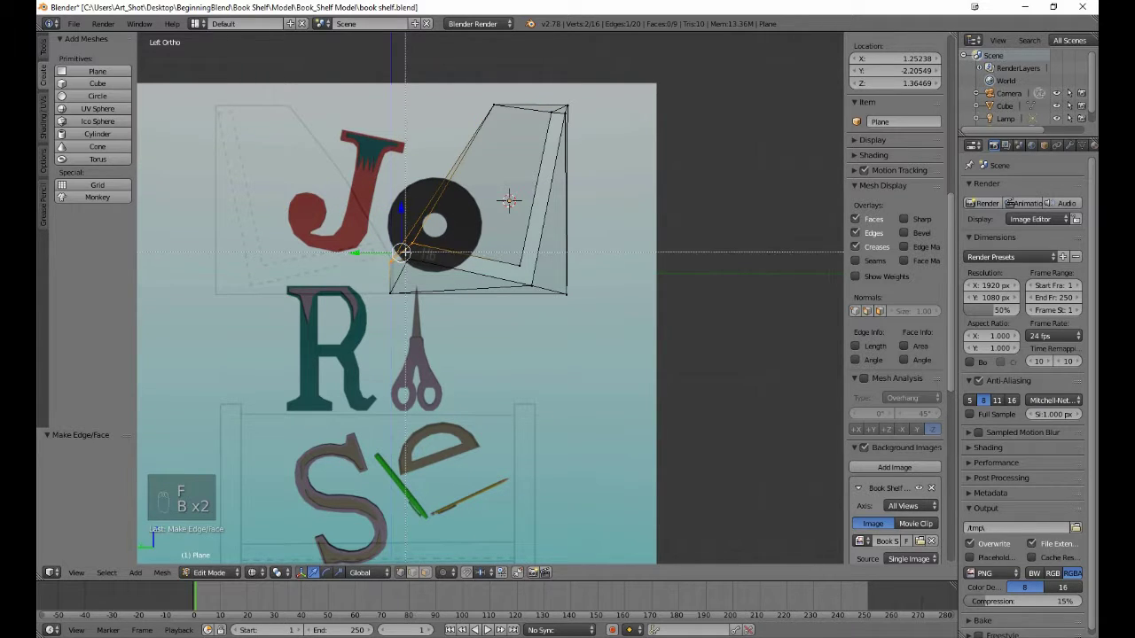
pyautogui.moveTo(377, 299); pyautogui.dragTo(425, 277)
pyautogui.press('f')
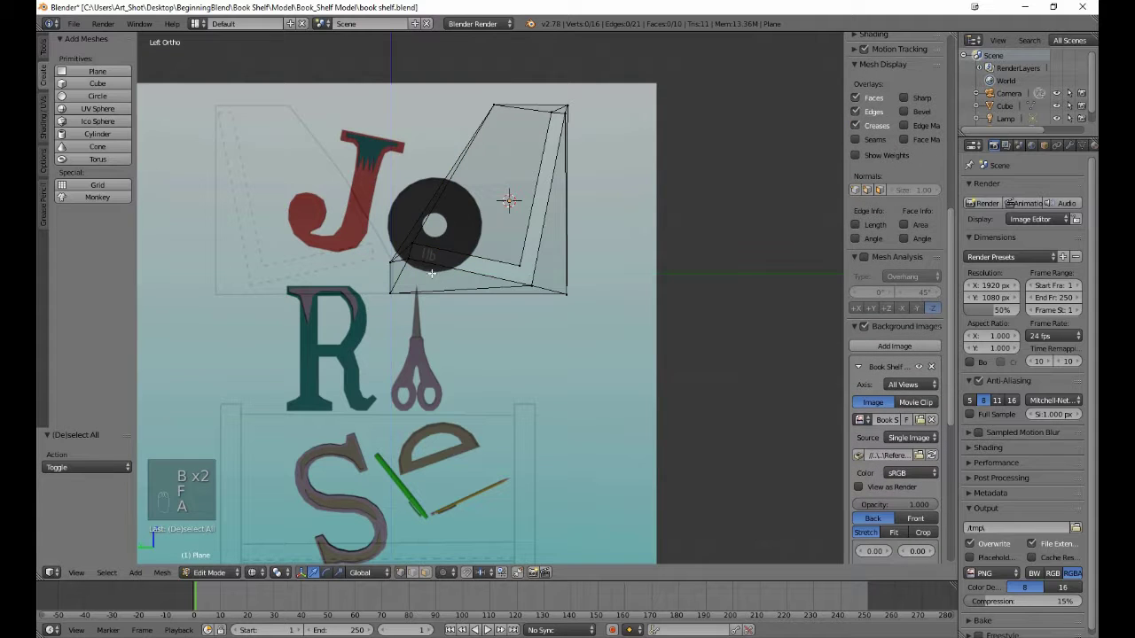
pyautogui.press('a')
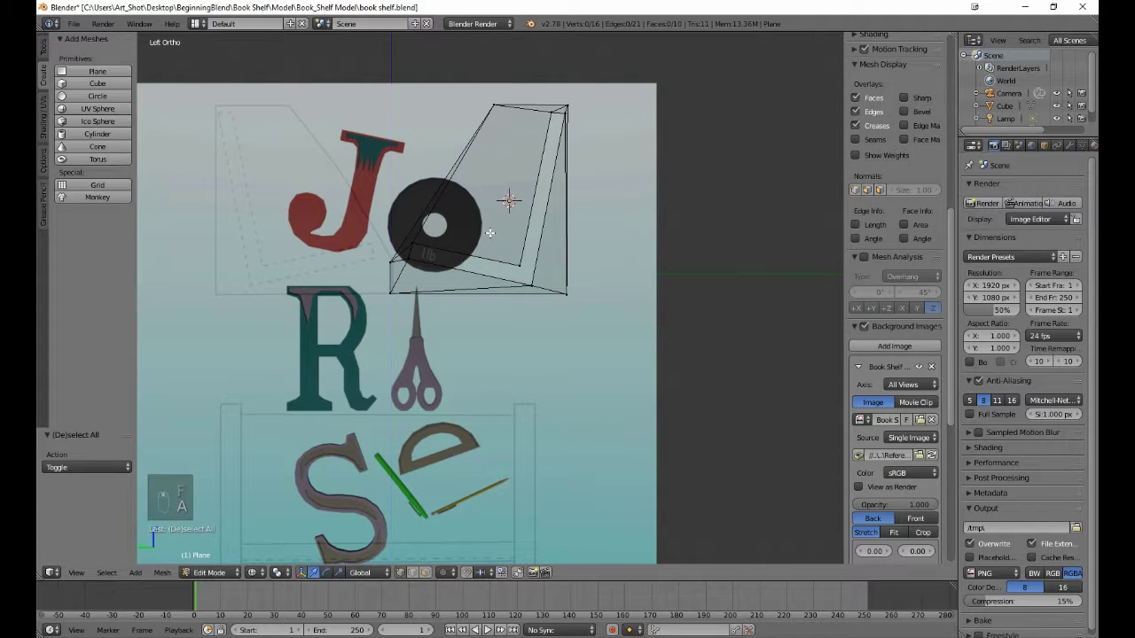
# Reveal the hidden duplicate vertices of the side panel and clear the selection
pyautogui.moveTo(488, 235); pyautogui.dragTo(497, 307, button='middle')
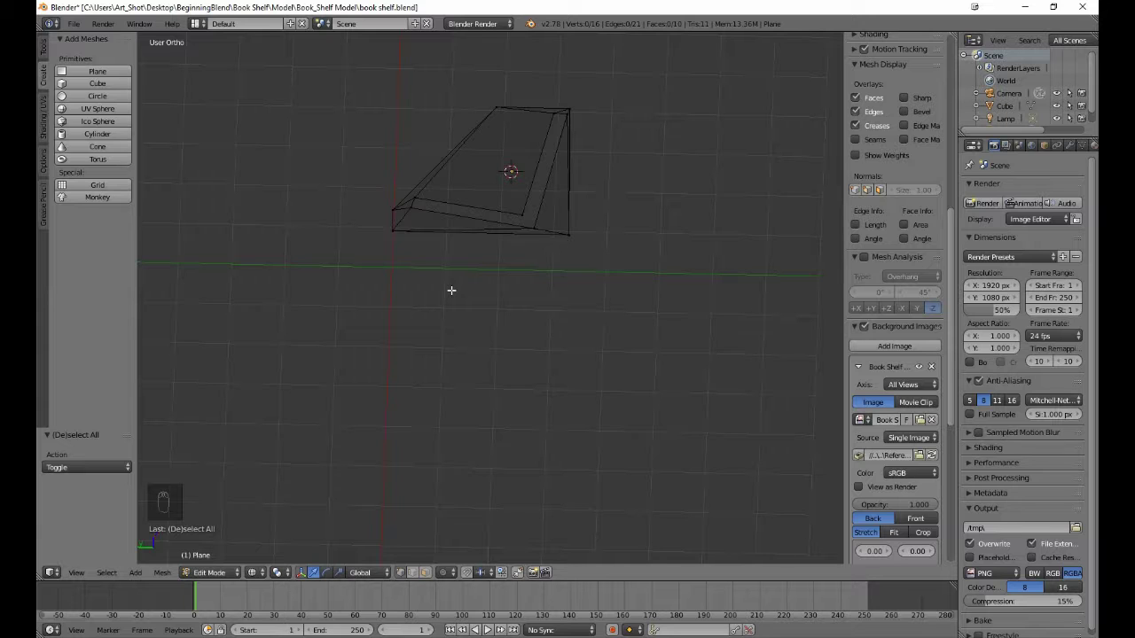
pyautogui.hotkey('alt', 'h')
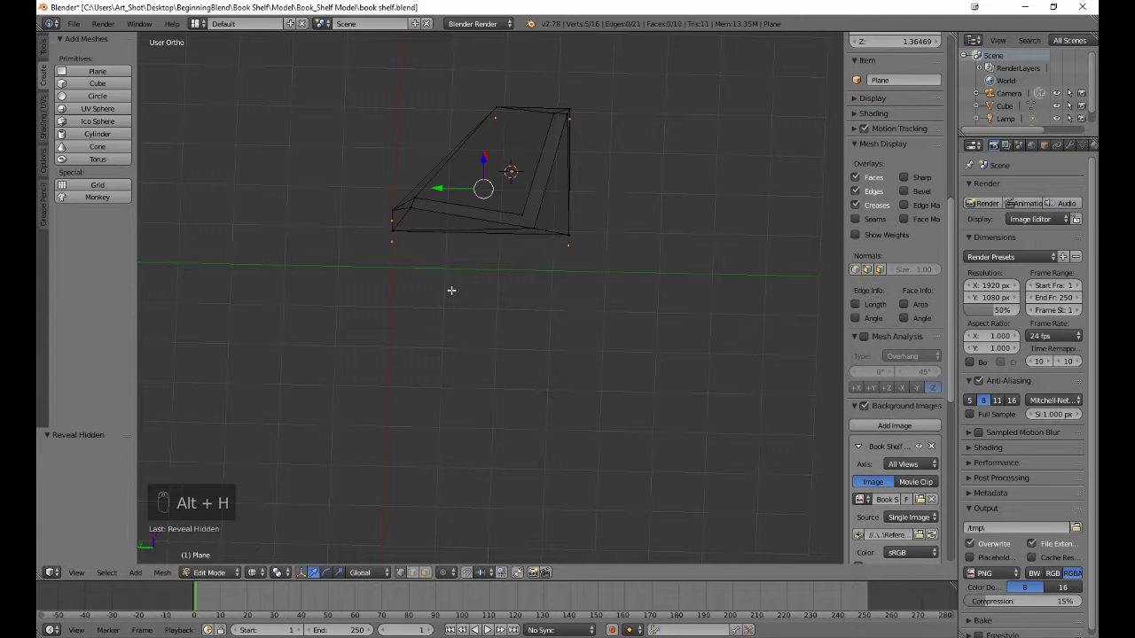
pyautogui.press('a')
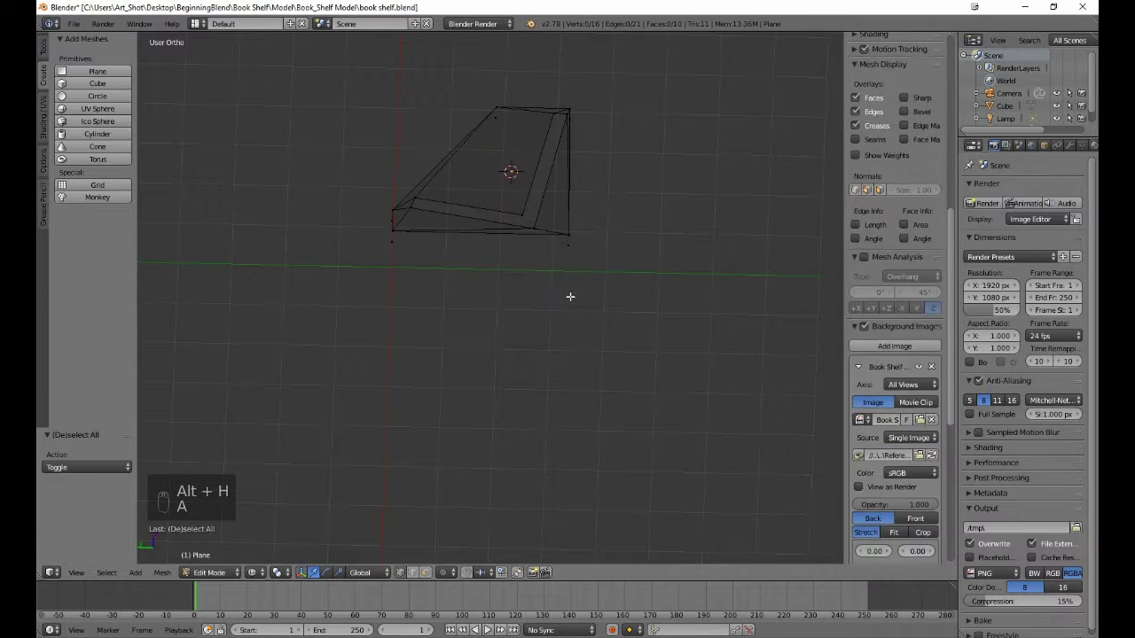
pyautogui.moveTo(570, 299); pyautogui.dragTo(374, 302, button='middle')
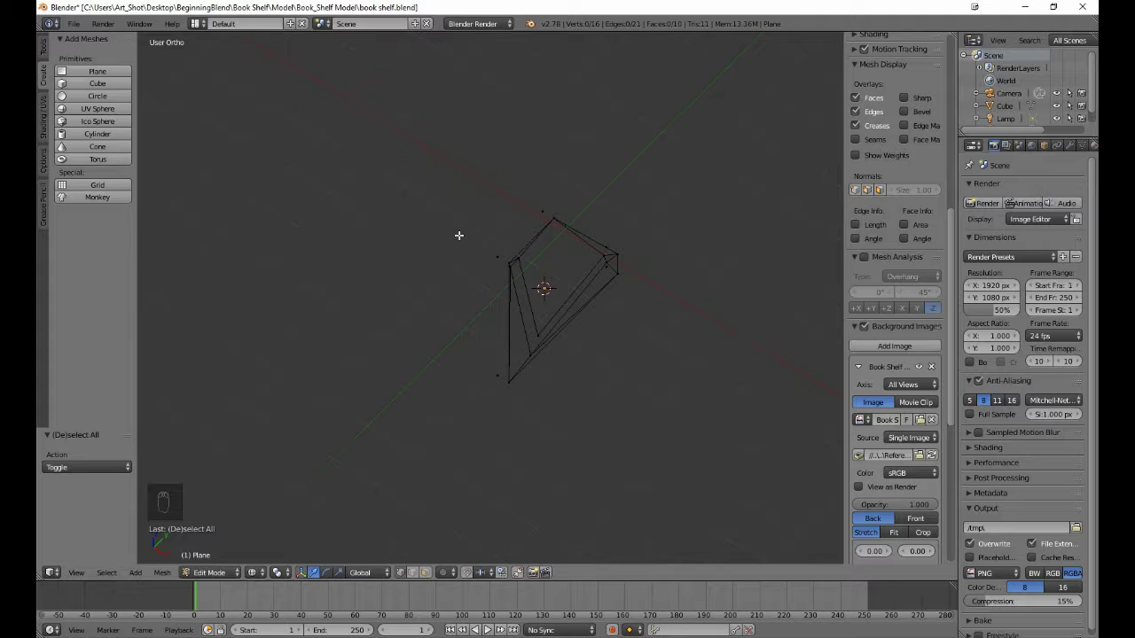
# Fill a four-sided face across the panel's top thickness from its two top corners and their duplicates, and clear the selection
pyautogui.press('b')
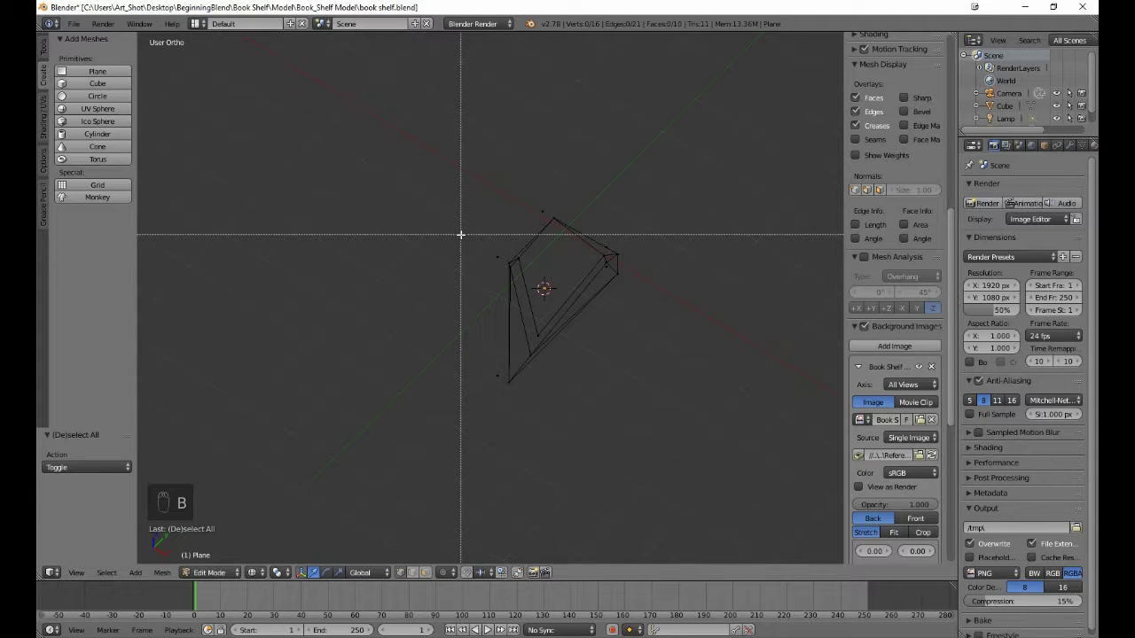
pyautogui.moveTo(461, 235); pyautogui.dragTo(509, 264)
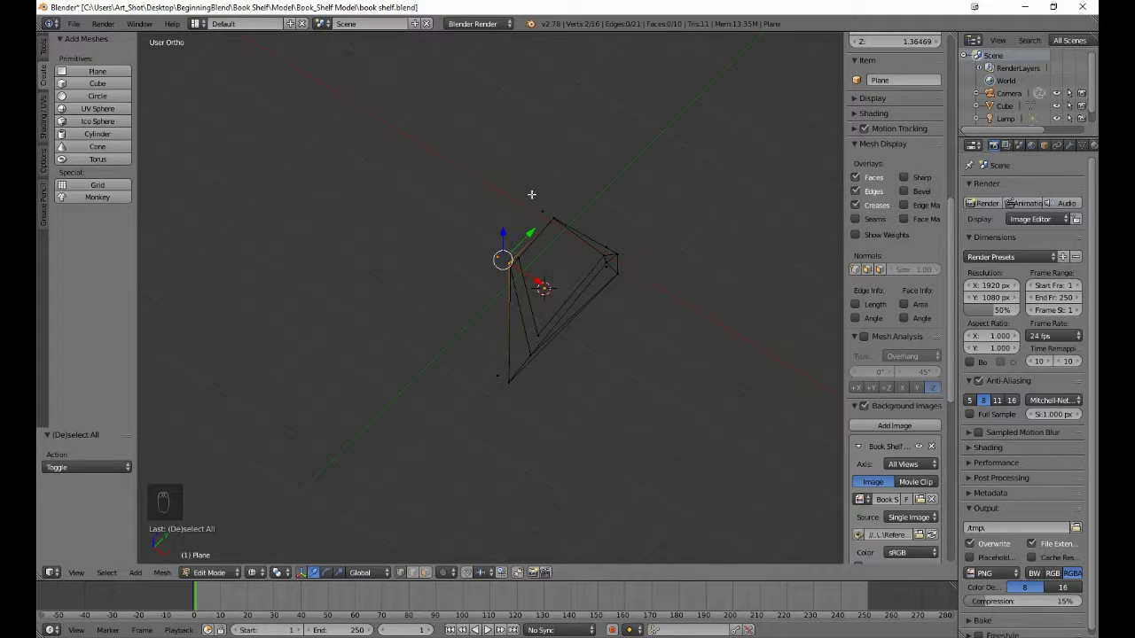
pyautogui.press('b')
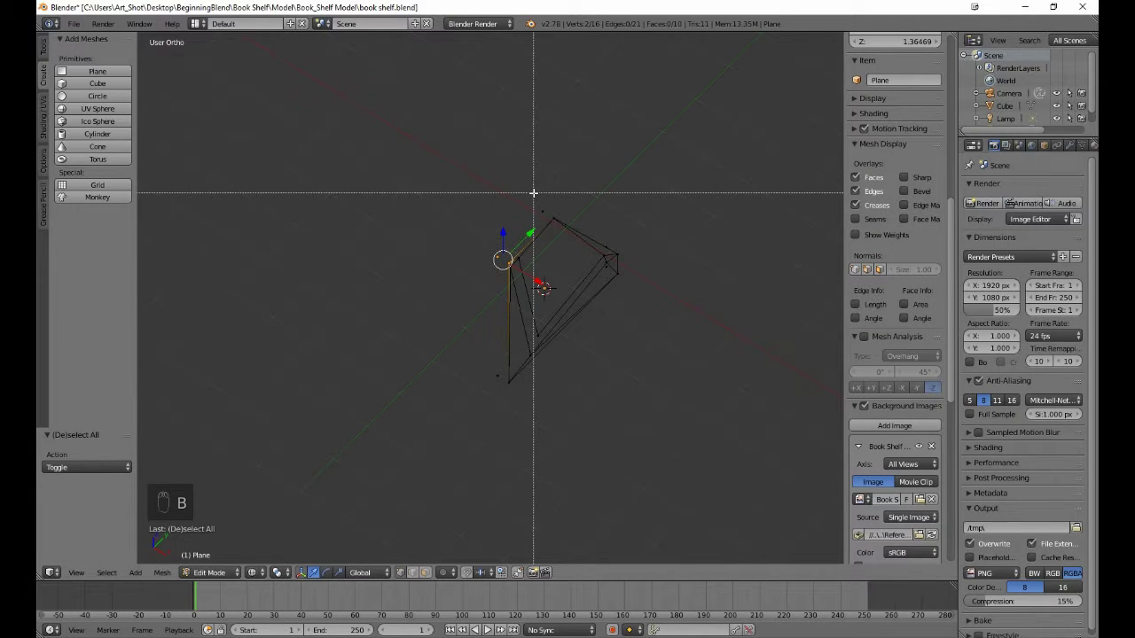
pyautogui.moveTo(533, 192); pyautogui.dragTo(559, 218)
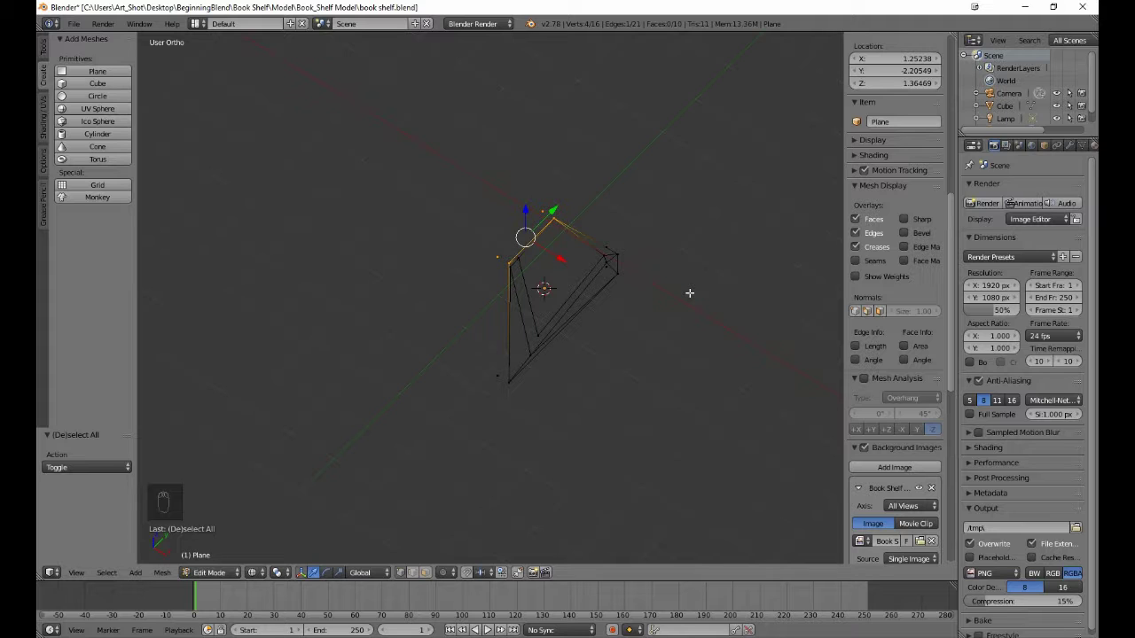
pyautogui.press('f')
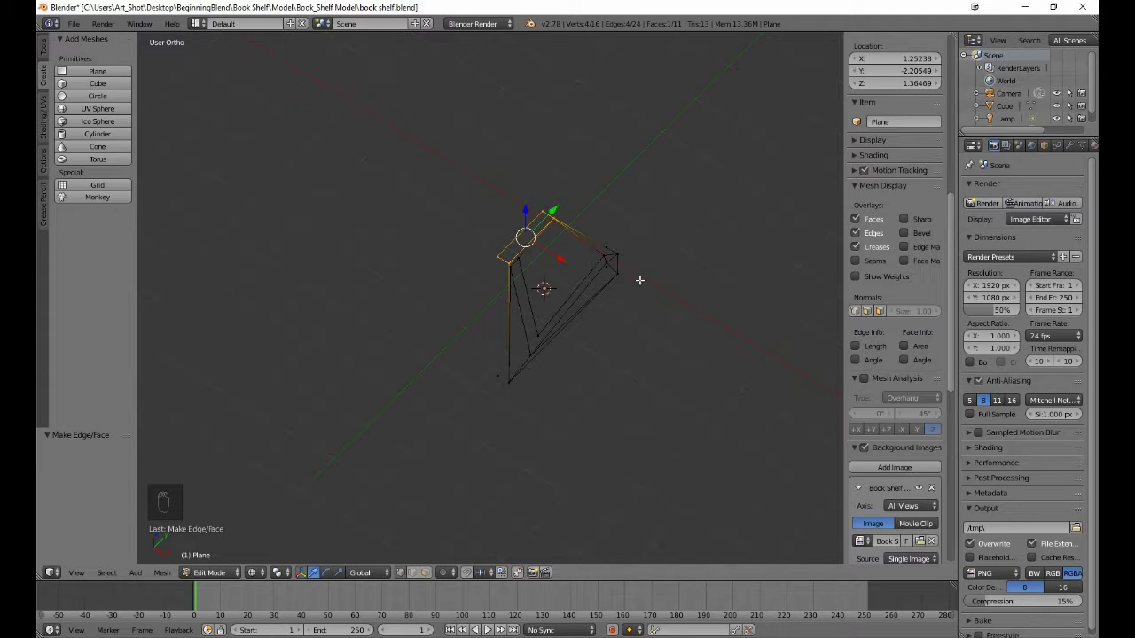
pyautogui.press('a')
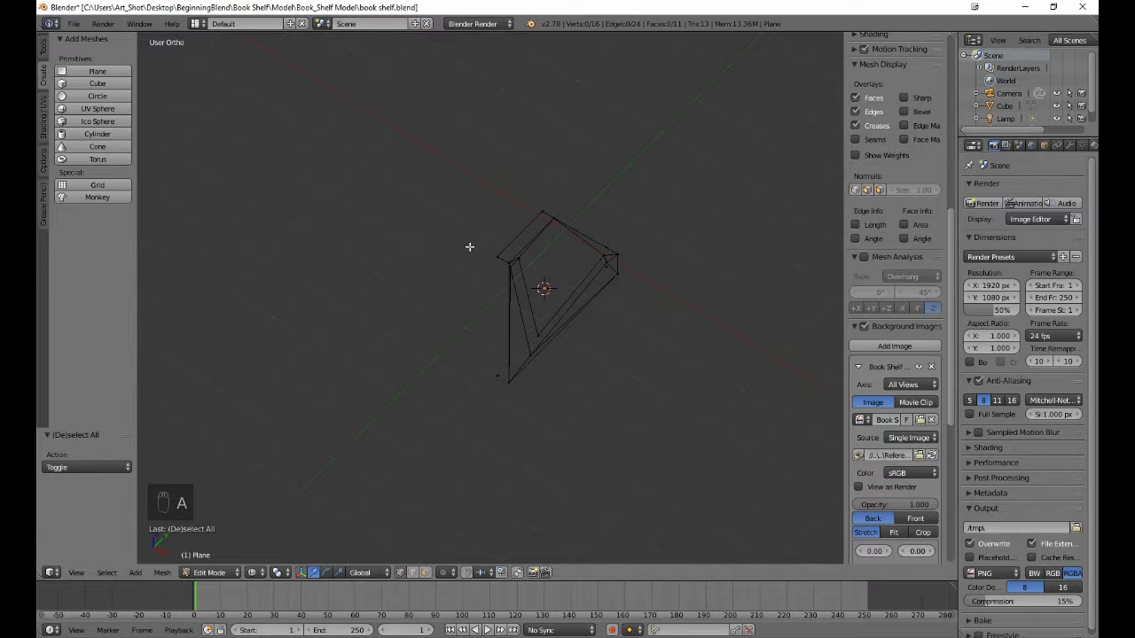
# Fill a four-sided face across the panel's back thickness from its top and lower back corners and their duplicates, and clear the selection
pyautogui.press('b')
pyautogui.moveTo(484, 236); pyautogui.dragTo(512, 260)
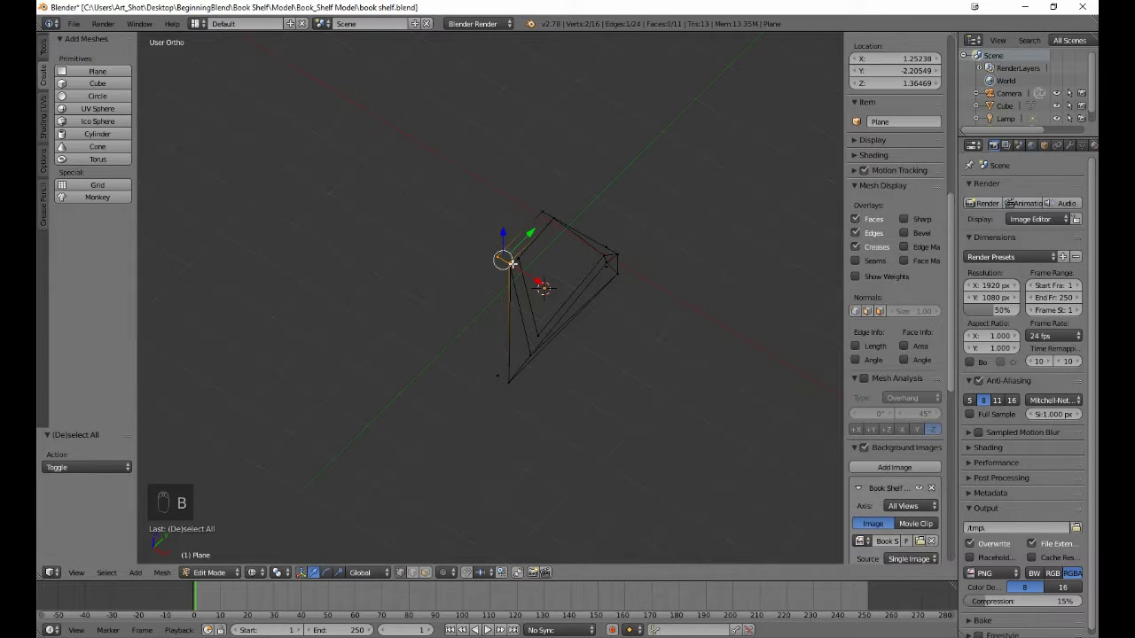
pyautogui.press('b')
pyautogui.moveTo(479, 373); pyautogui.dragTo(520, 400)
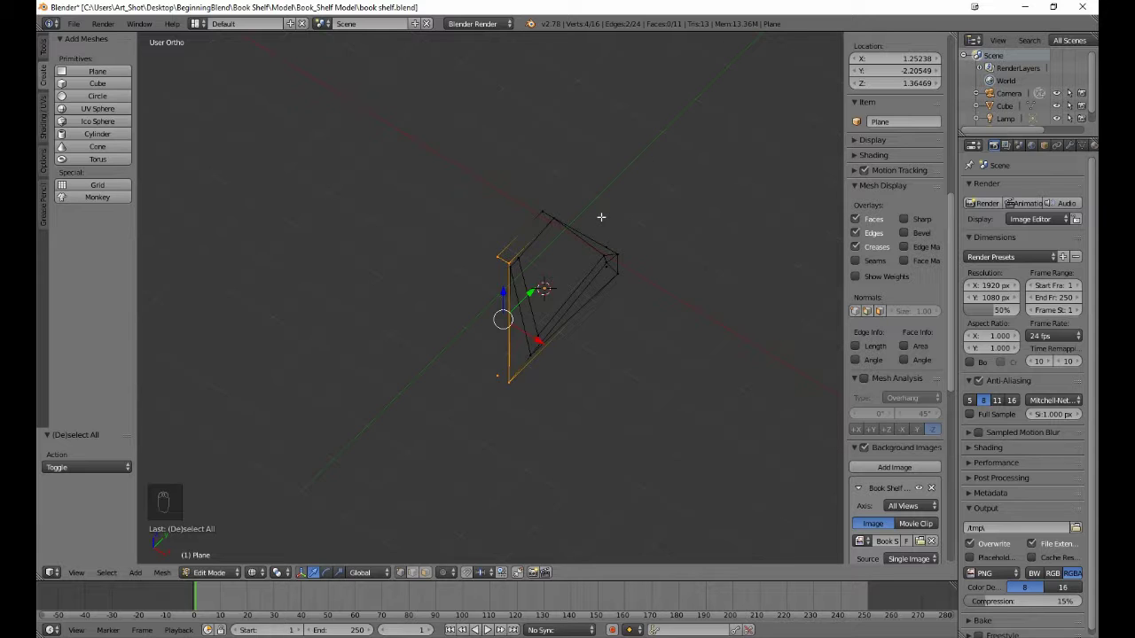
pyautogui.press('f')
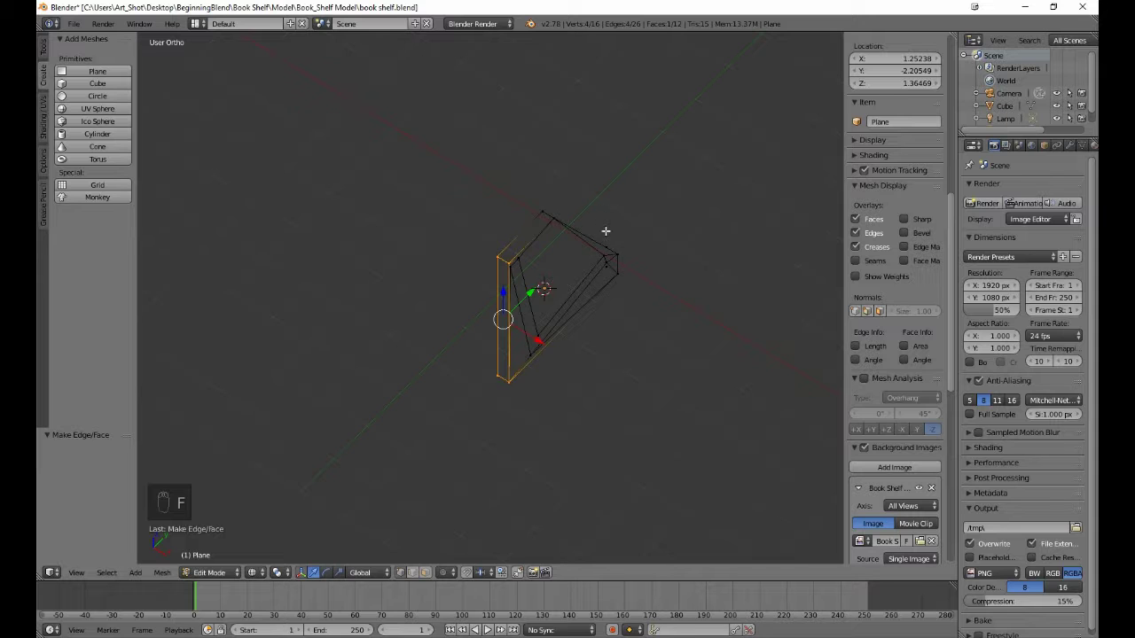
pyautogui.press('a')
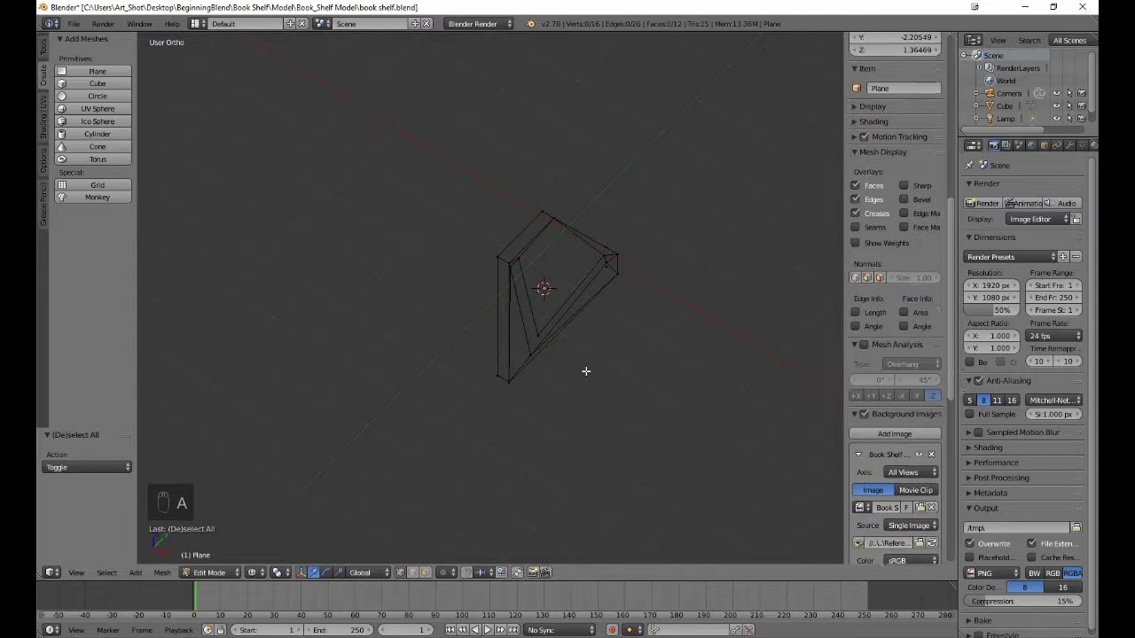
# Fill a four-sided face across the panel's bottom thickness from its lower back and lower front corners and their duplicates, and clear the selection
pyautogui.moveTo(588, 373); pyautogui.dragTo(570, 260, button='middle')
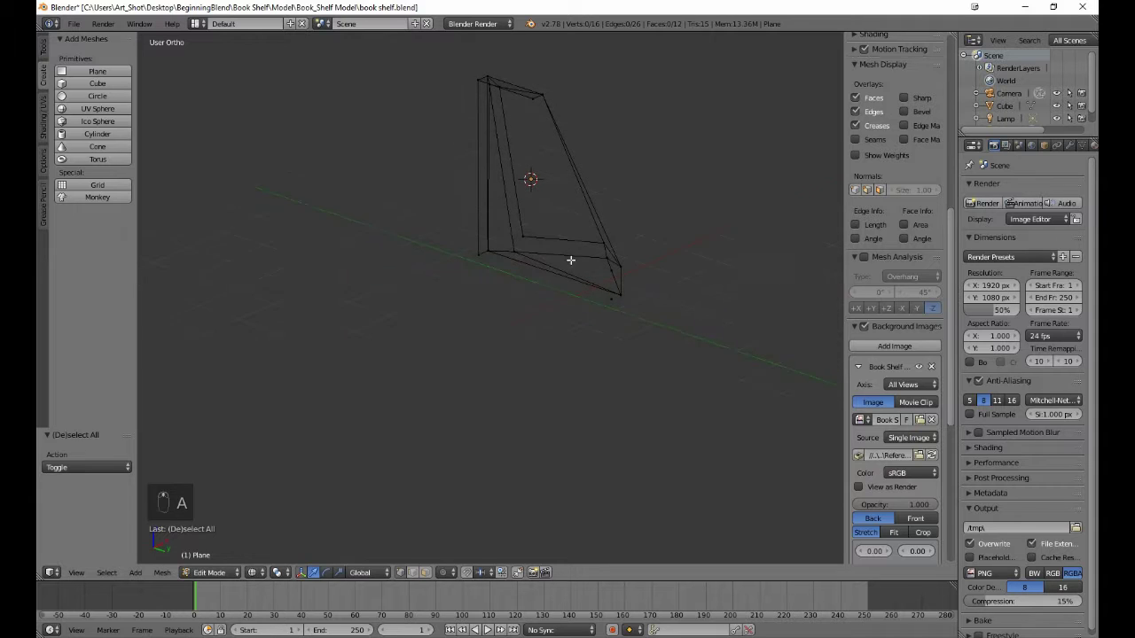
pyautogui.press('b')
pyautogui.moveTo(449, 245); pyautogui.dragTo(493, 278)
pyautogui.press('b')
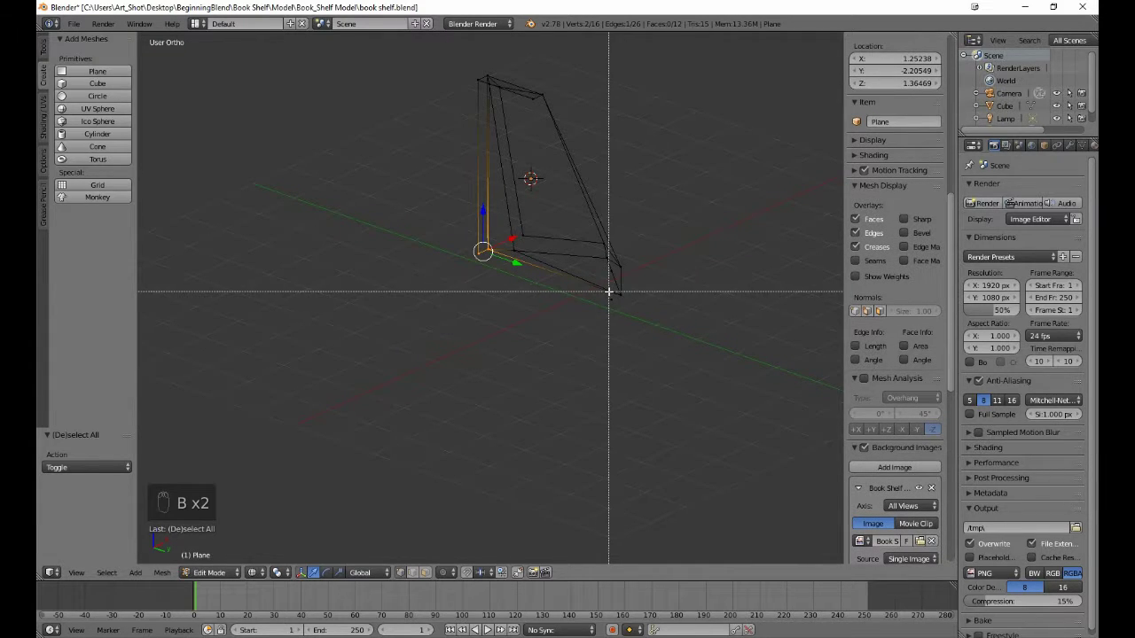
pyautogui.moveTo(606, 288); pyautogui.dragTo(624, 312)
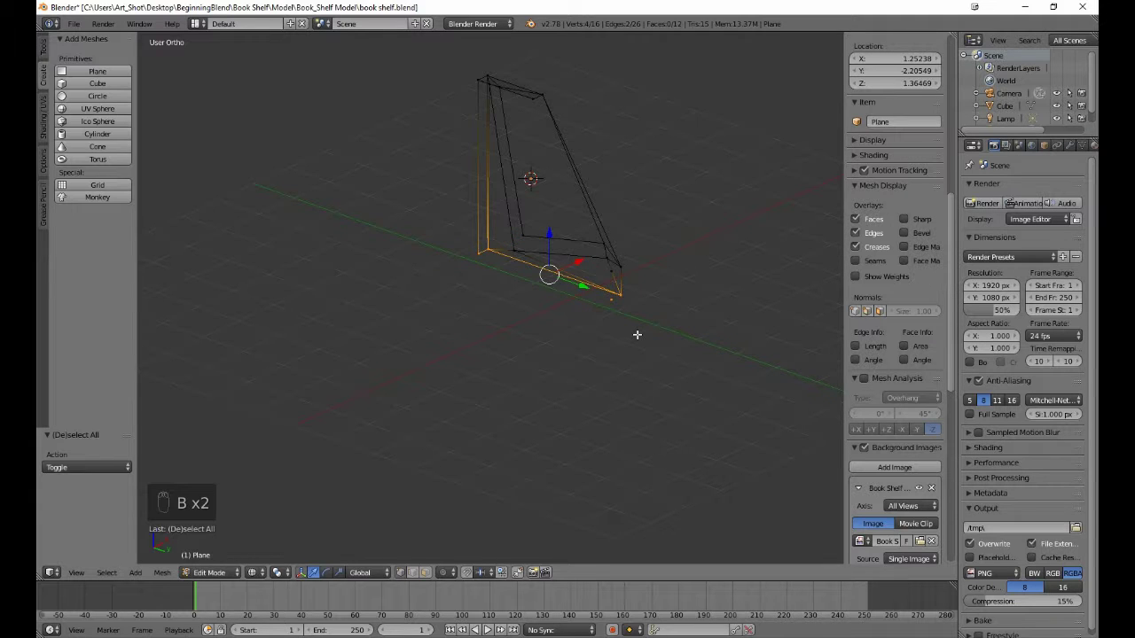
pyautogui.press('f')
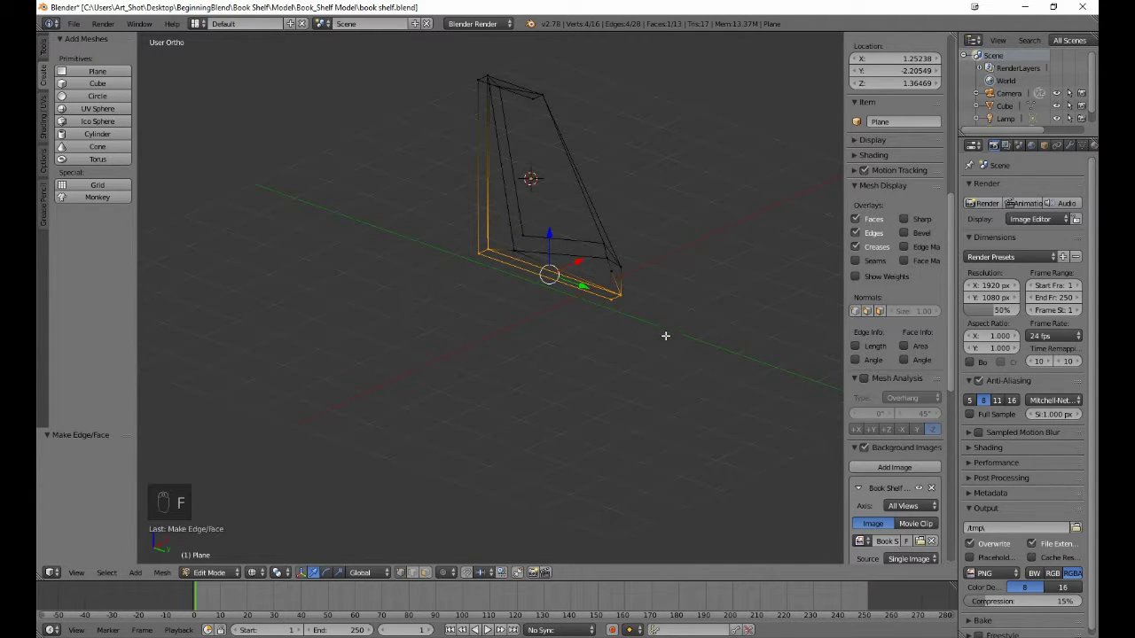
pyautogui.moveTo(671, 334); pyautogui.dragTo(540, 378, button='middle')
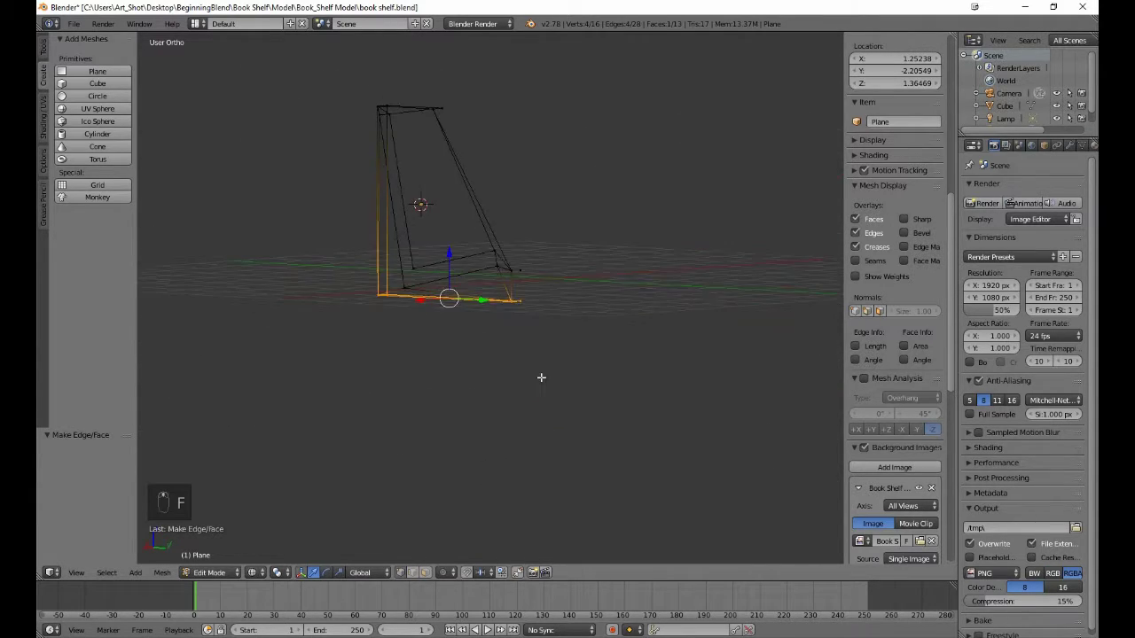
pyautogui.press('a')
# Fill a four-sided face across the short vertical front edge's thickness from its two corners and their duplicates, and clear the selection
pyautogui.press('b')
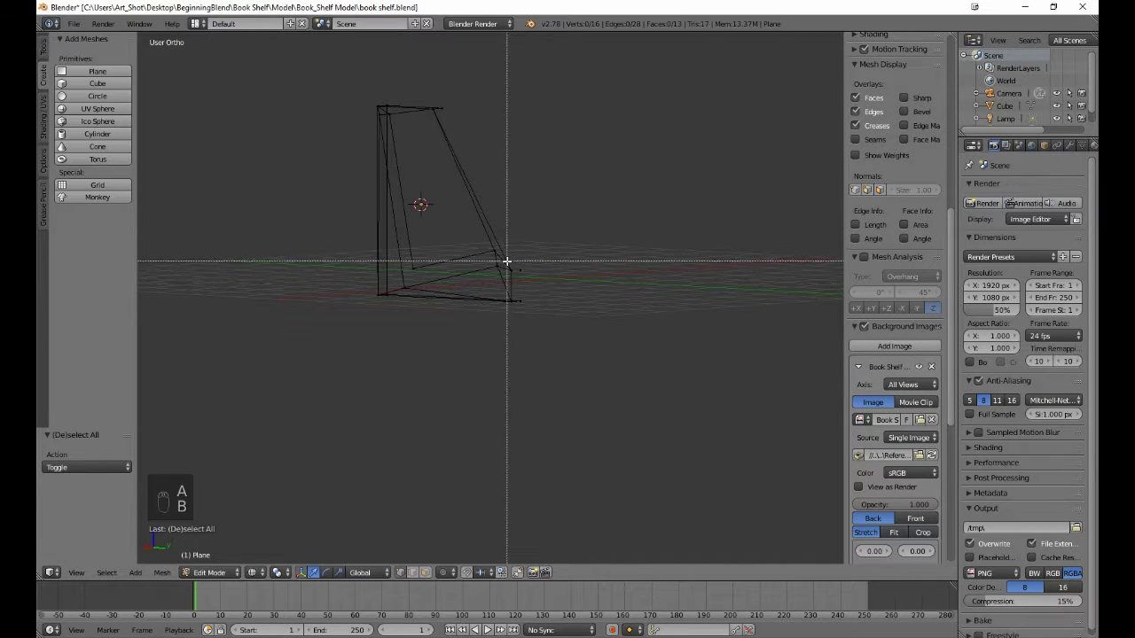
pyautogui.moveTo(506, 262); pyautogui.dragTo(546, 320)
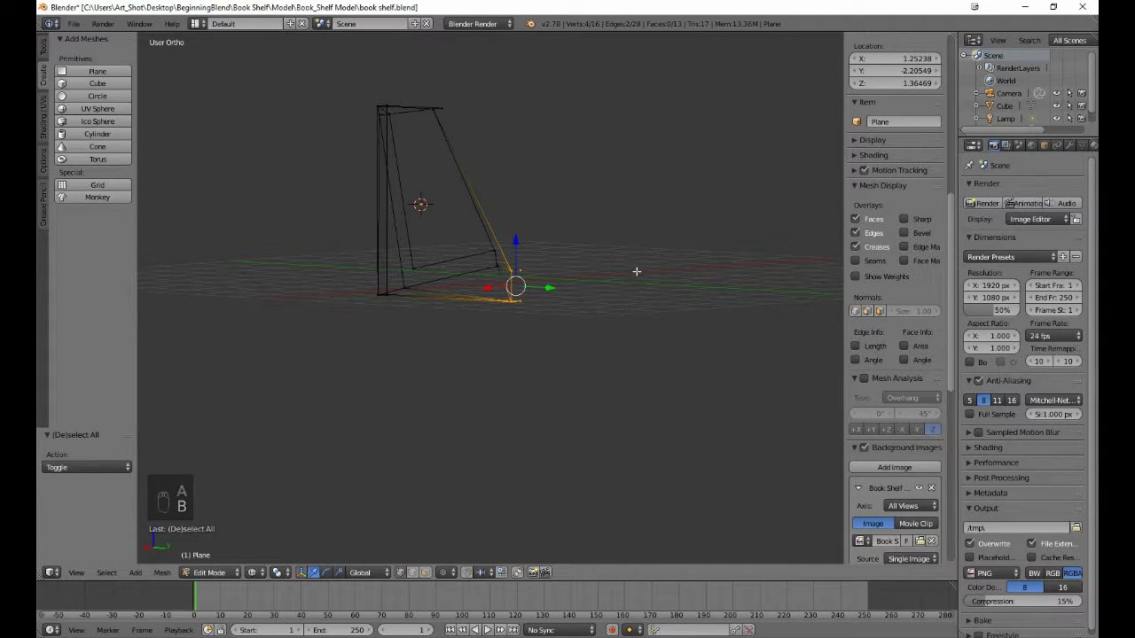
pyautogui.press('f')
pyautogui.press('a')
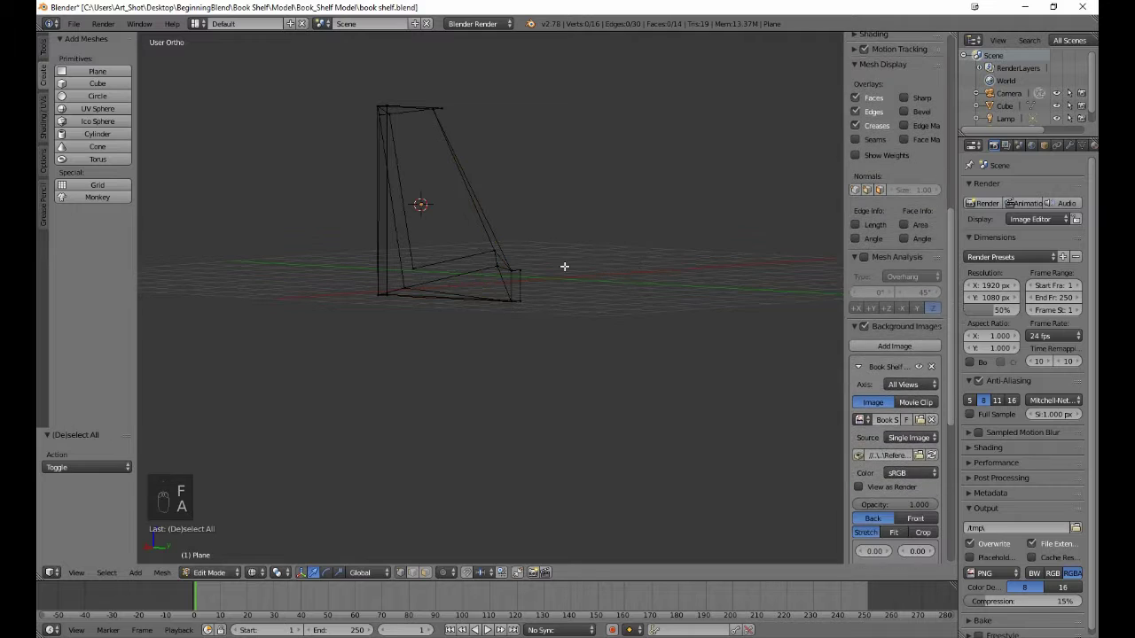
# Fill a four-sided face along the sloped front edge's thickness from its upper and lower corners and their duplicates, and clear the selection
pyautogui.press('b')
pyautogui.moveTo(512, 254); pyautogui.dragTo(541, 280)
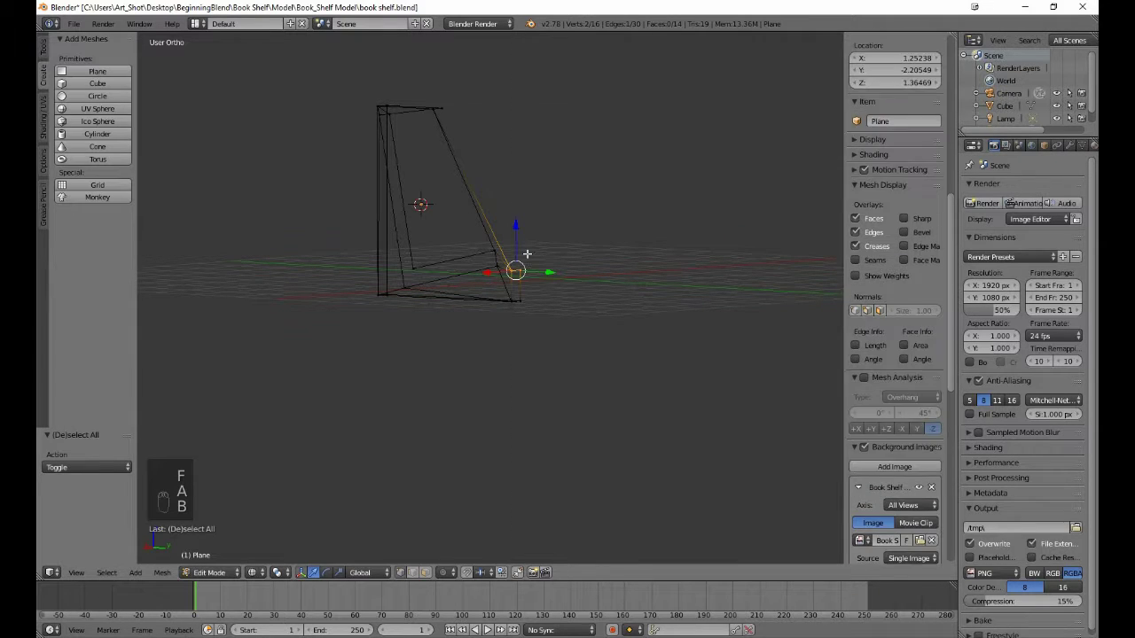
pyautogui.press('b')
pyautogui.moveTo(425, 96); pyautogui.dragTo(452, 130)
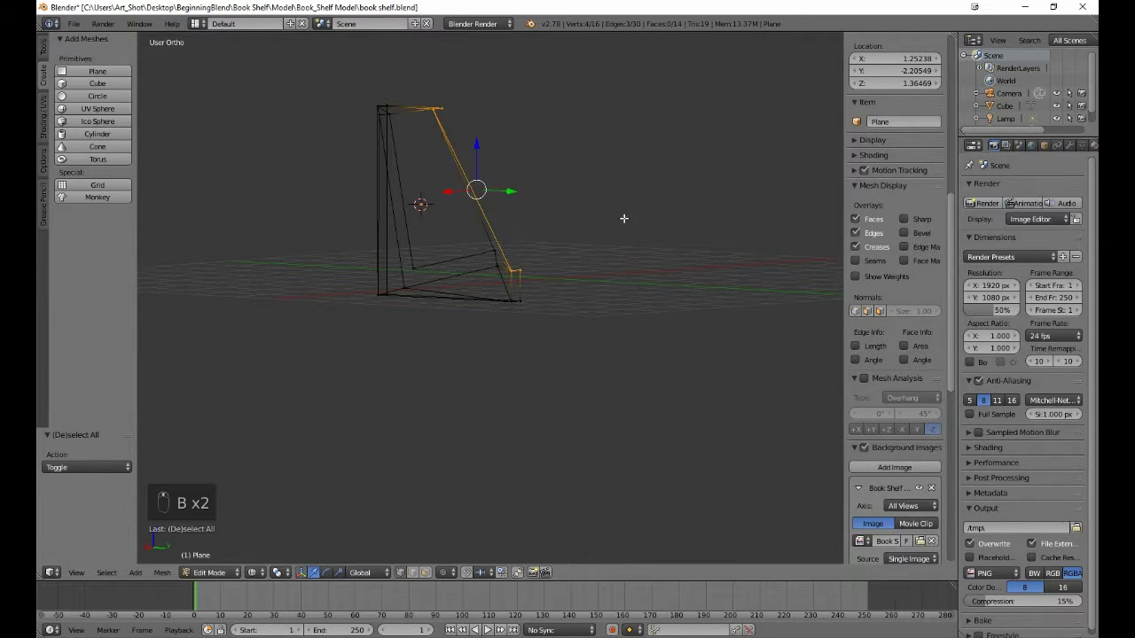
pyautogui.moveTo(623, 218); pyautogui.dragTo(470, 287, button='middle')
pyautogui.press('f')
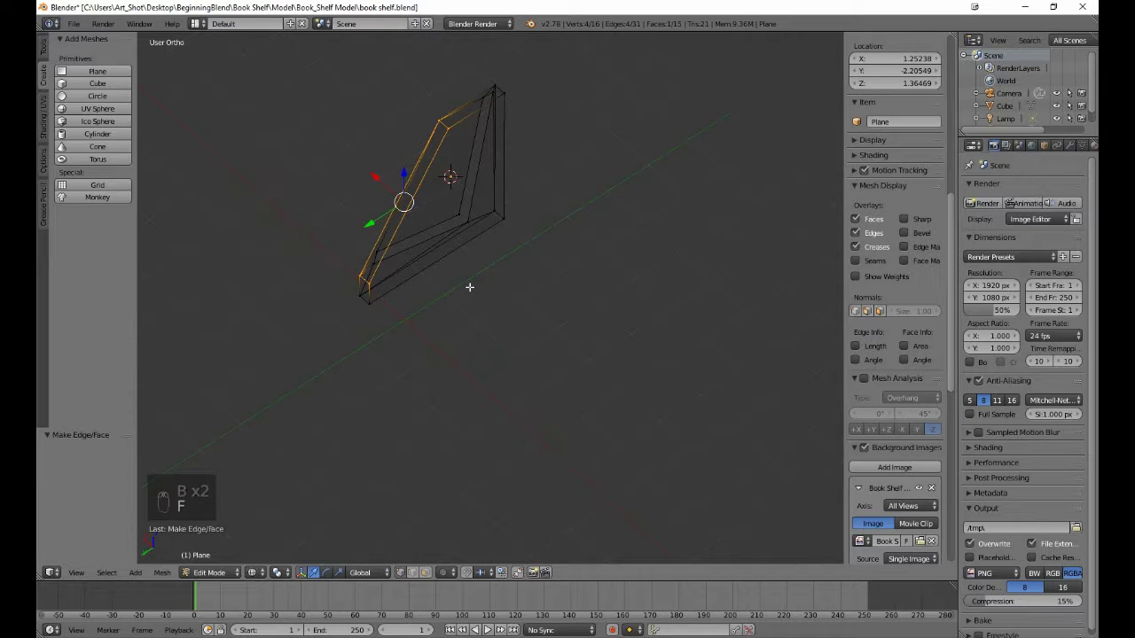
pyautogui.press('a')
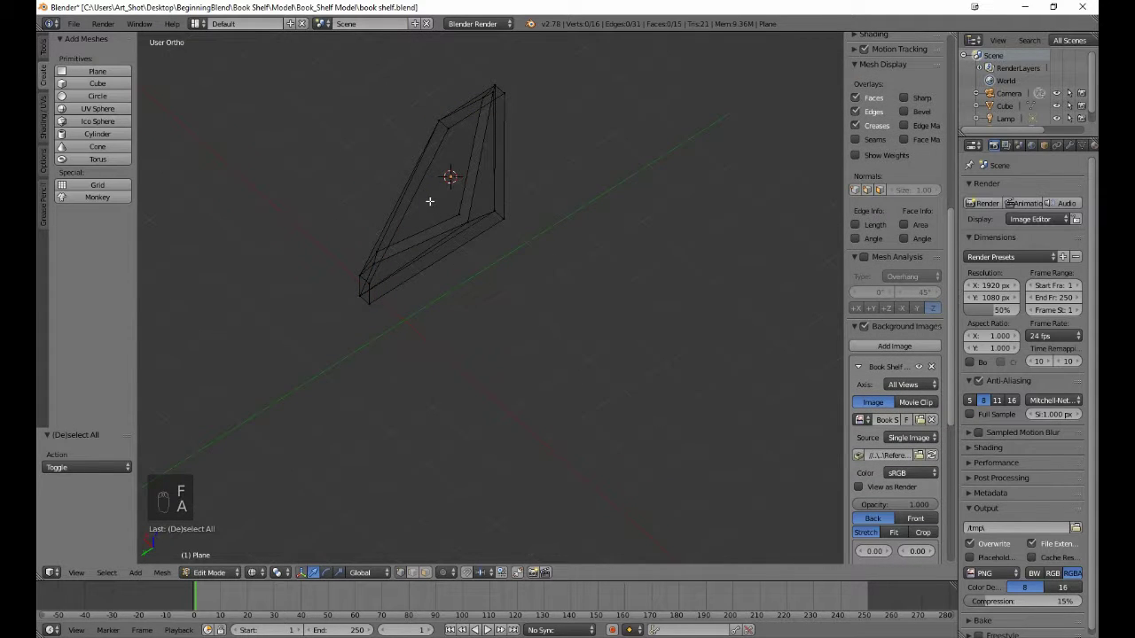
pyautogui.keyDown('alt'); pyautogui.rightClick(431, 168); pyautogui.keyUp('alt')
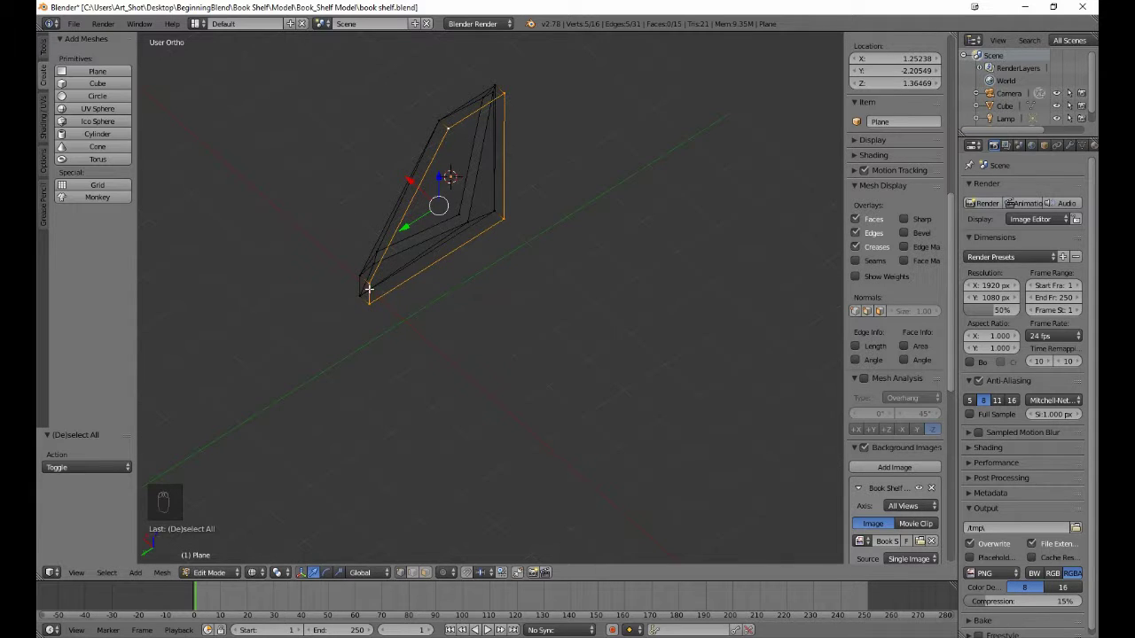
pyautogui.press('b')
pyautogui.moveTo(345, 260); pyautogui.dragTo(383, 331)
pyautogui.press('b')
pyautogui.moveTo(358, 253); pyautogui.dragTo(404, 326, button='middle')
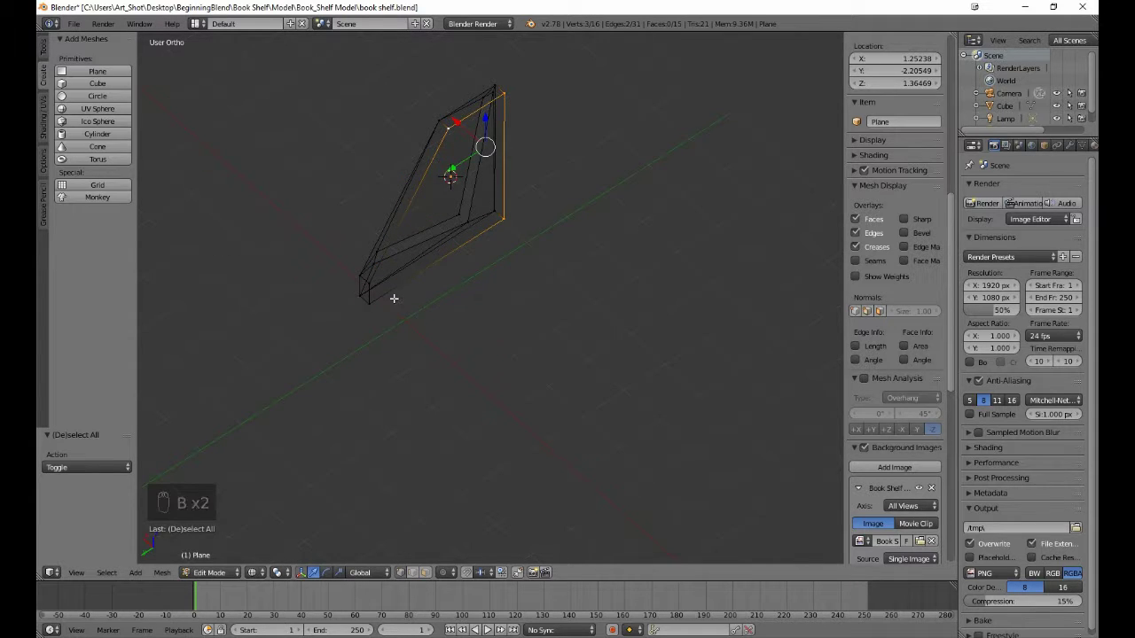
pyautogui.press('a')
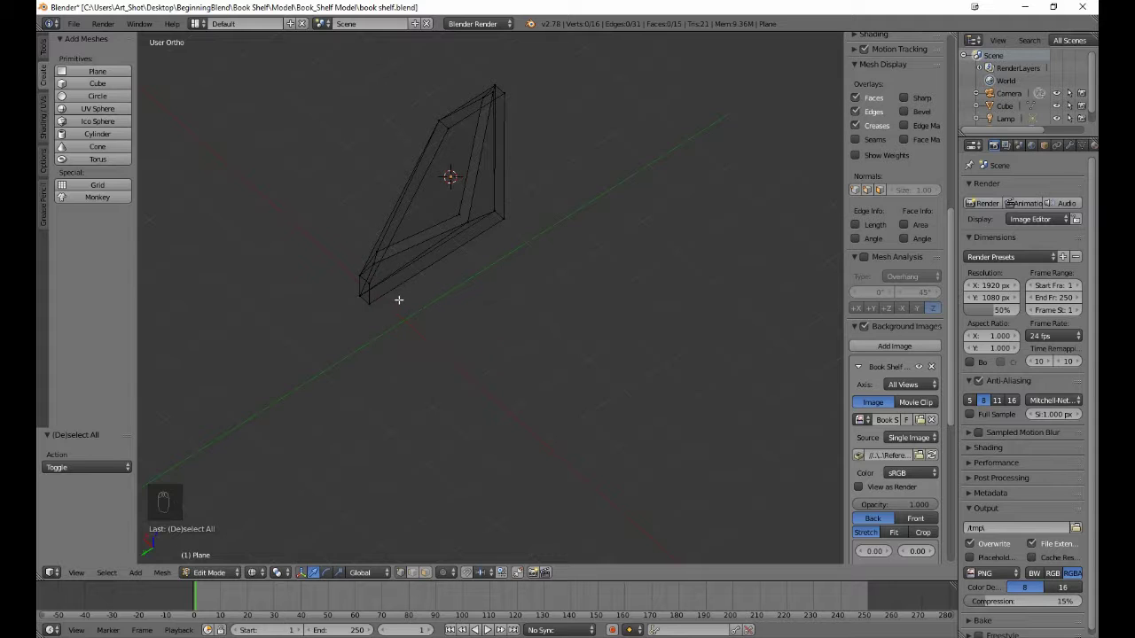
# Select the open outer side's boundary loop, remove its two lower front corners from the selection, and fill a triangle from the remaining three vertices
pyautogui.keyDown('alt'); pyautogui.rightClick(399, 287); pyautogui.keyUp('alt')
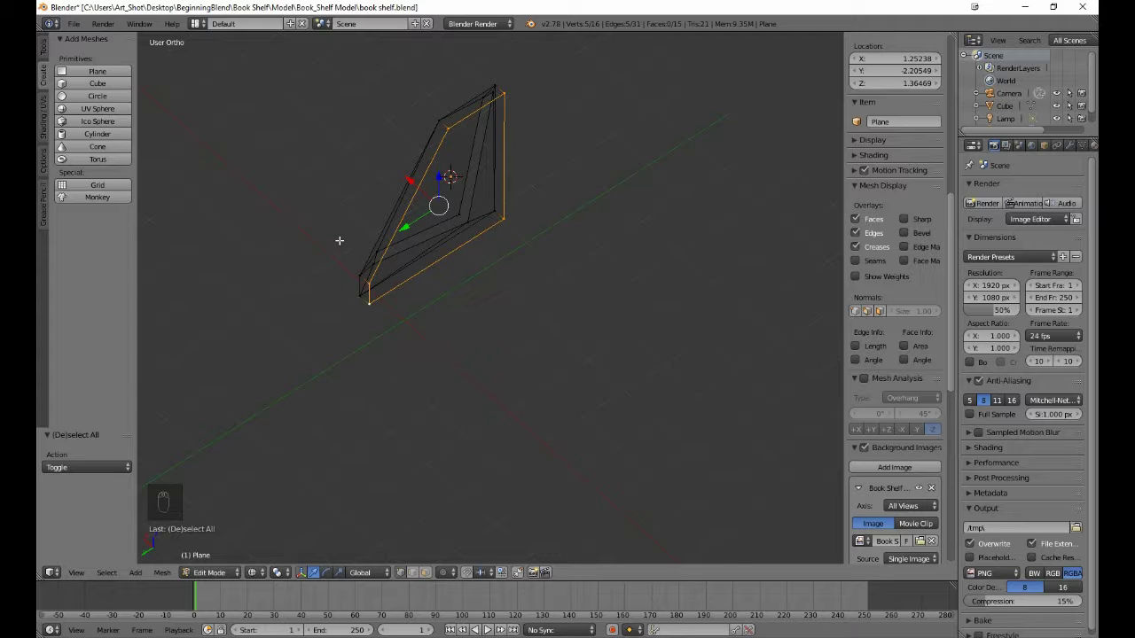
pyautogui.press('b')
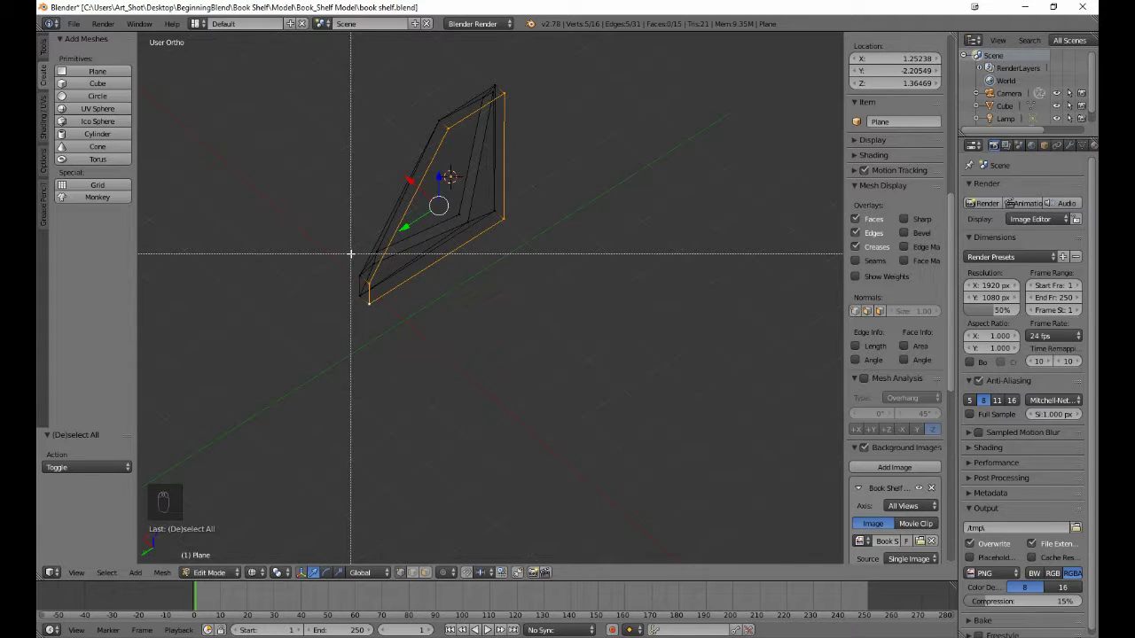
pyautogui.moveTo(351, 255); pyautogui.dragTo(396, 345)
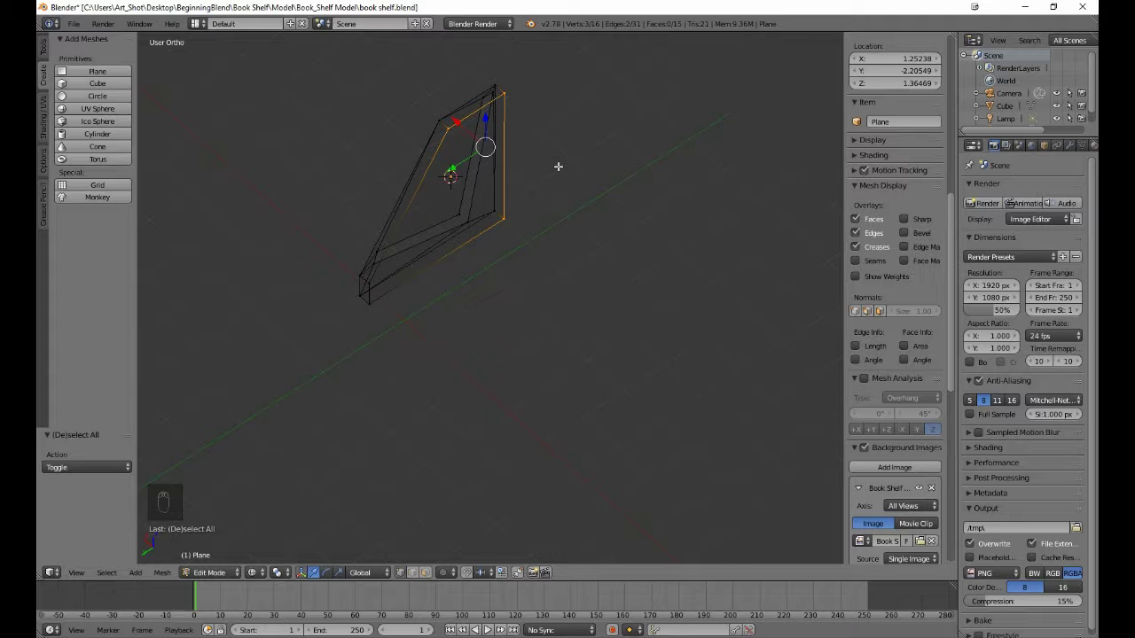
pyautogui.press('f')
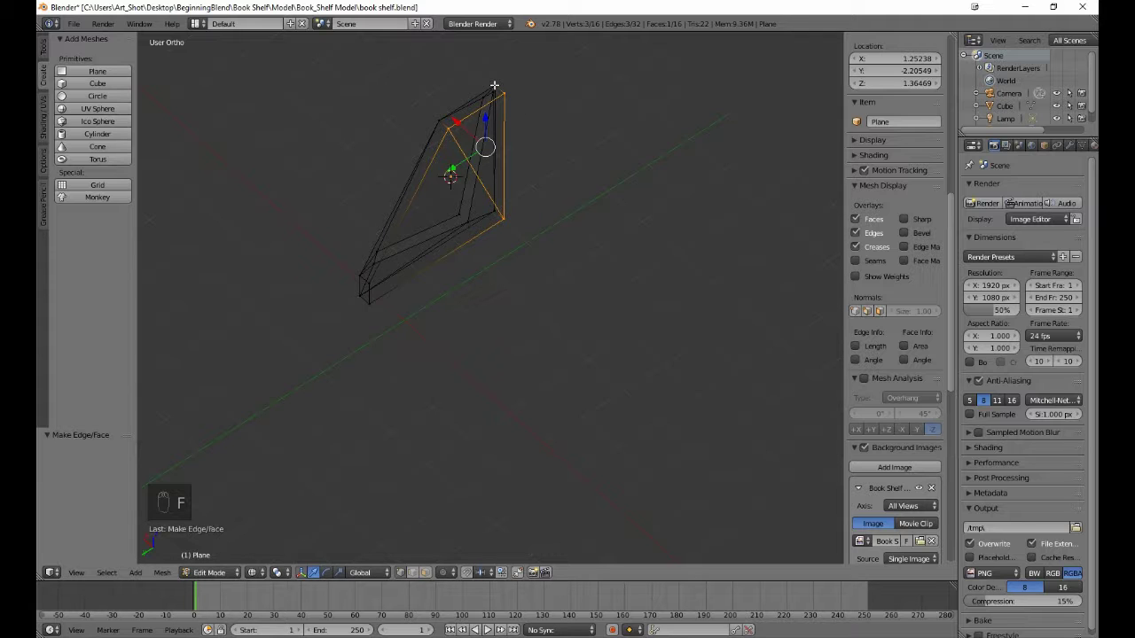
# Replace the top back corner with the two lower front corners in the selection, fill the remaining four-sided outer face, and clear the selection
pyautogui.press('b')
pyautogui.moveTo(494, 85); pyautogui.dragTo(535, 120)
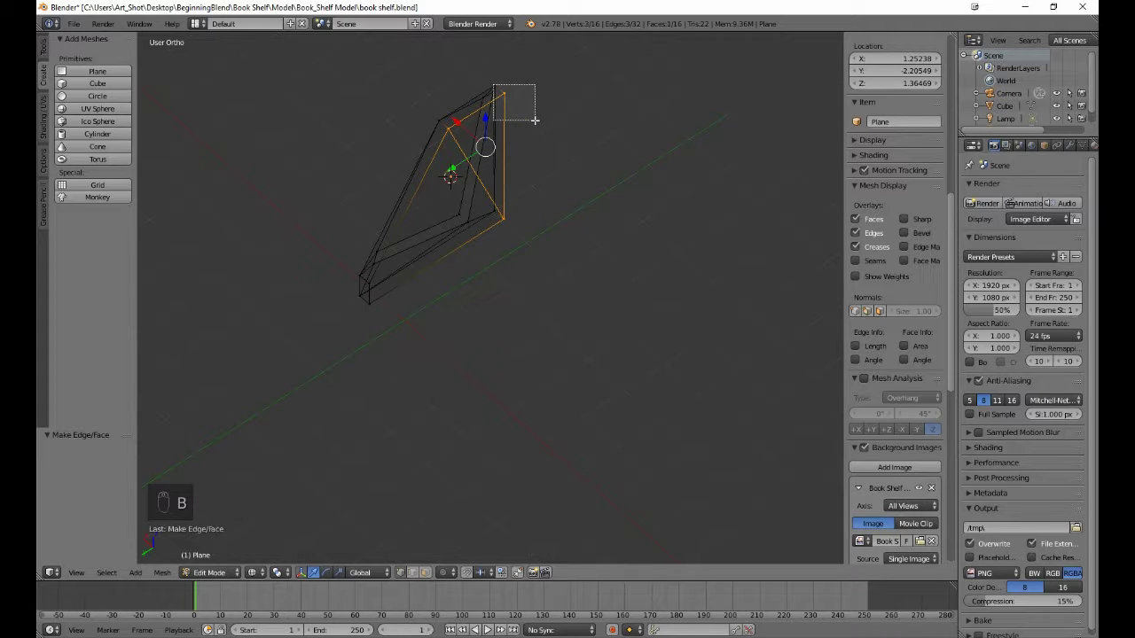
pyautogui.moveTo(535, 120); pyautogui.dragTo(533, 119, button='middle')
pyautogui.press('b')
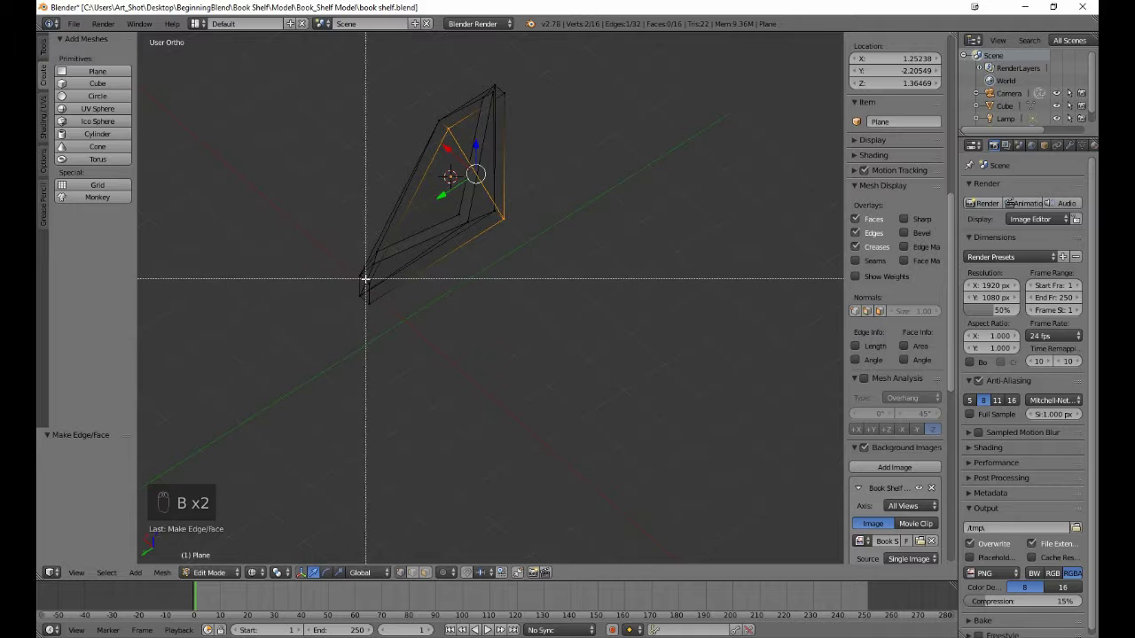
pyautogui.moveTo(365, 279); pyautogui.dragTo(376, 329)
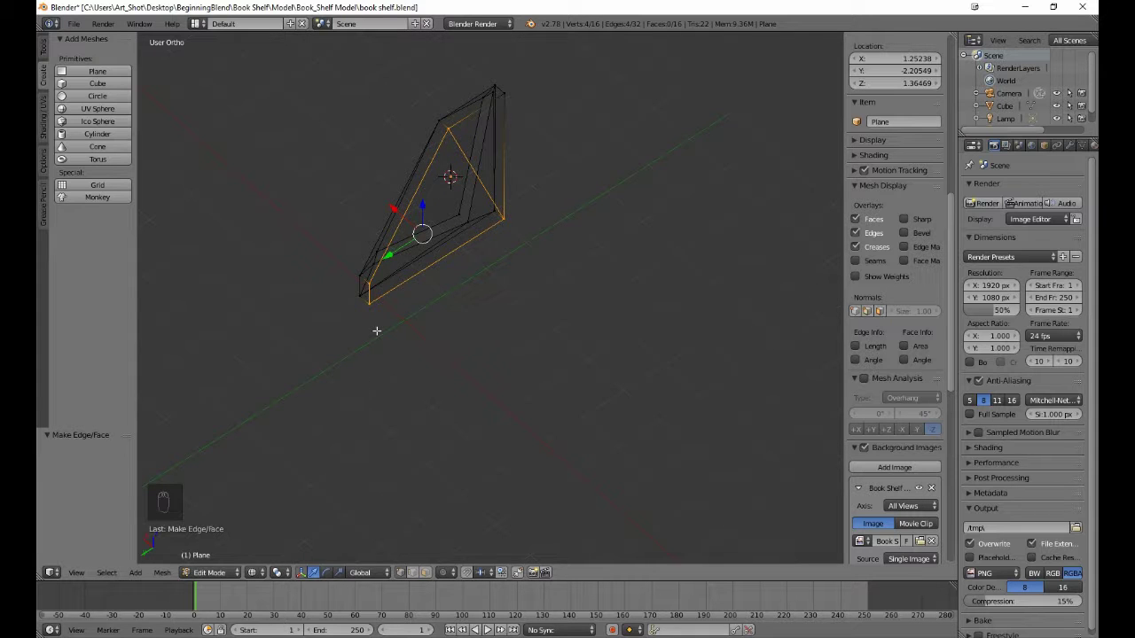
pyautogui.press('f')
pyautogui.press('a')
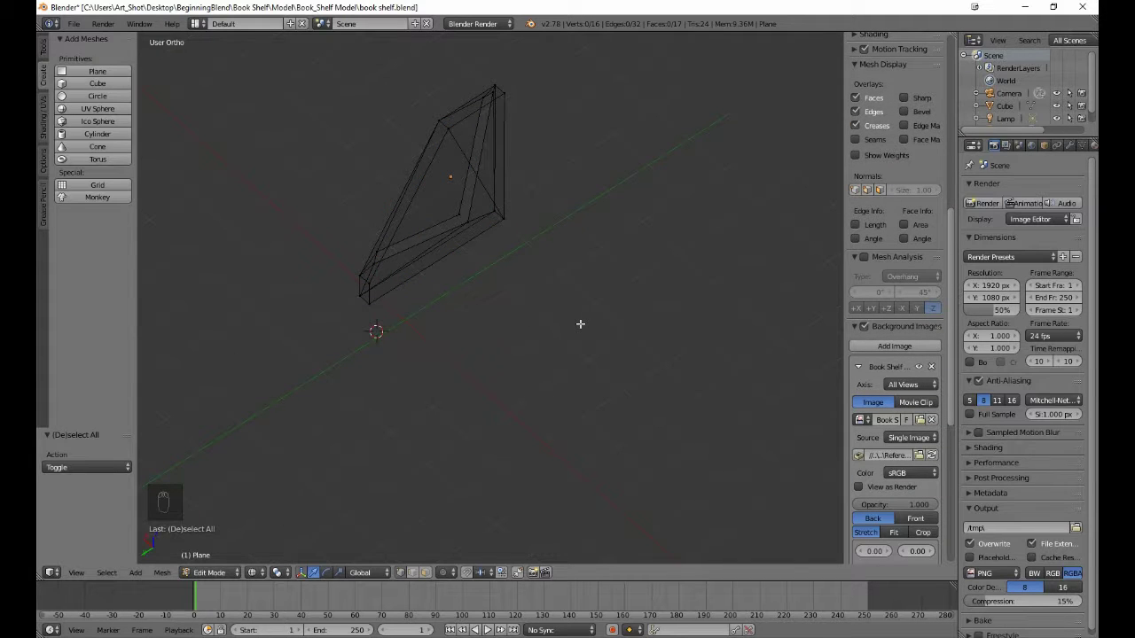
# Switch to solid shading, flip the normals of the whole panel mesh, and clear the selection
pyautogui.press('z')
pyautogui.moveTo(577, 321)
pyautogui.mouseDown(button='middle')
pyautogui.moveTo(494, 300)
pyautogui.moveTo(269, 289)
pyautogui.moveTo(415, 320)
pyautogui.moveTo(507, 319)
pyautogui.moveTo(274, 291)
pyautogui.moveTo(349, 314)
pyautogui.mouseUp(button='middle')
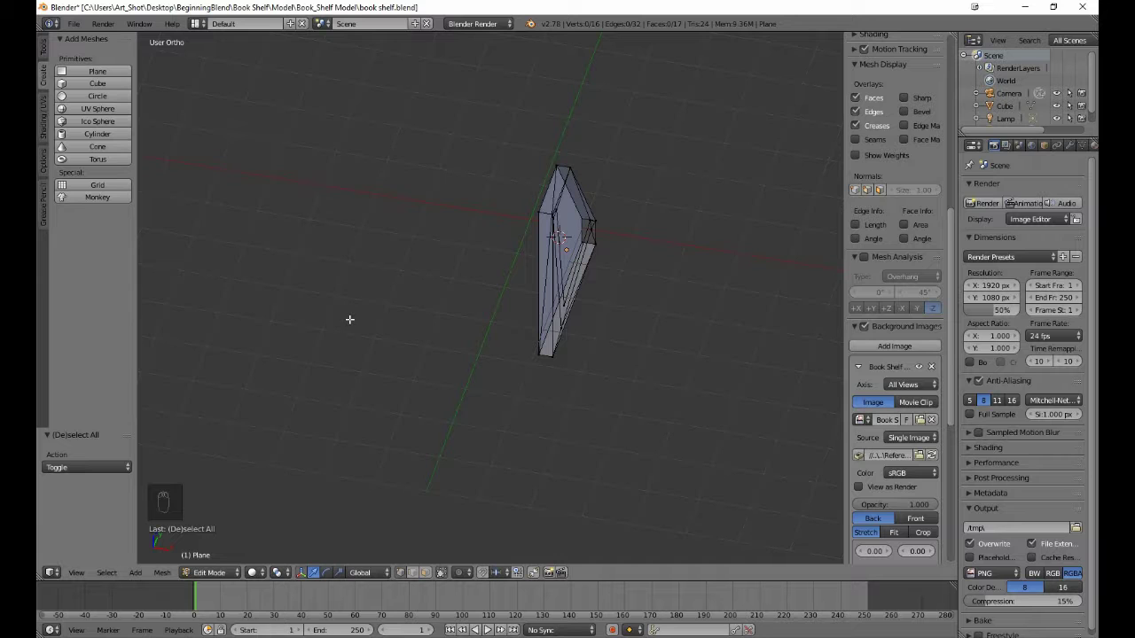
pyautogui.press('a')
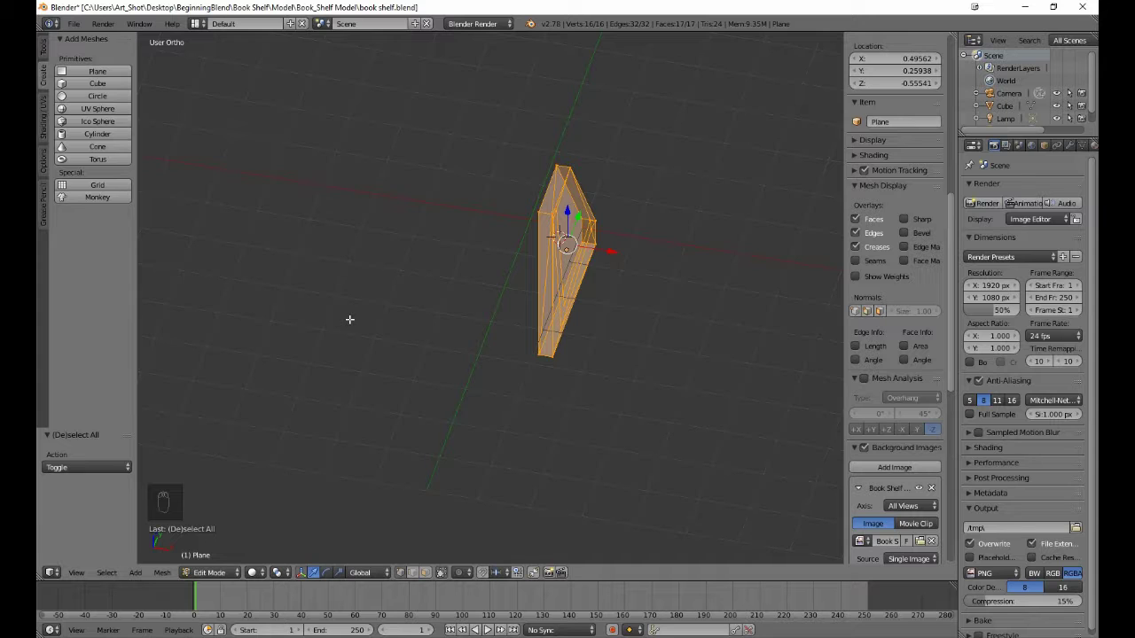
pyautogui.press('w')
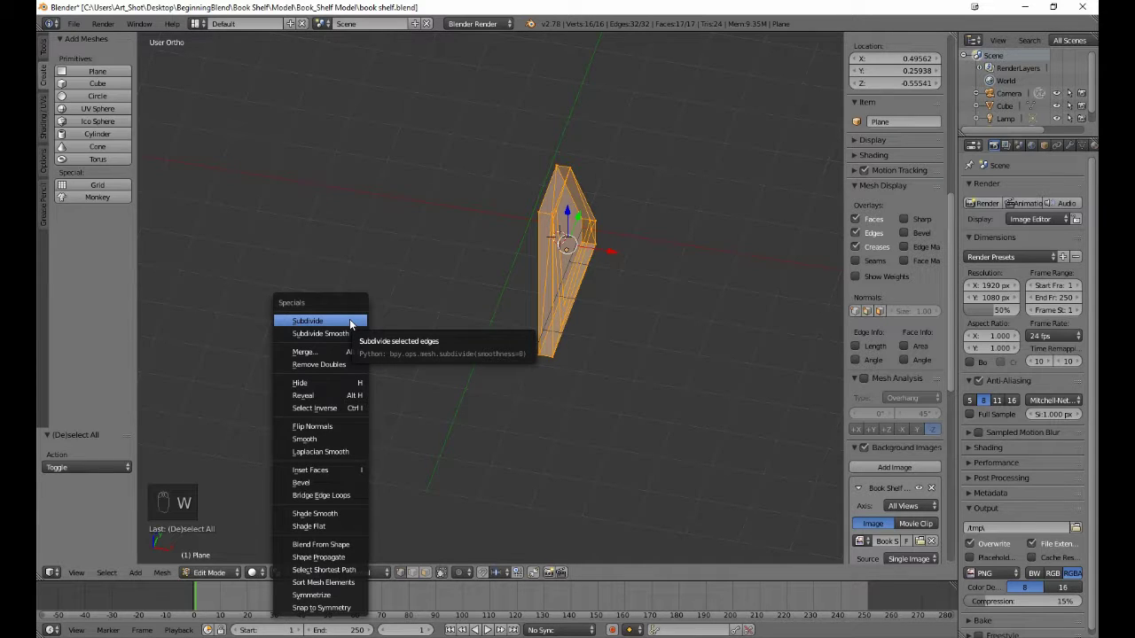
pyautogui.click(335, 428)
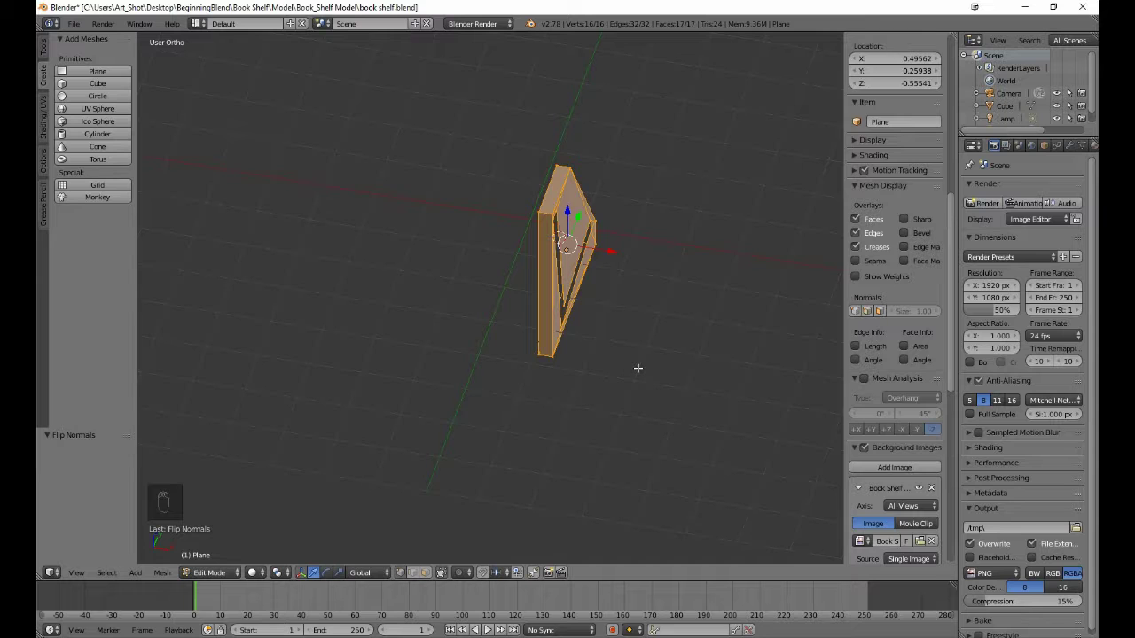
pyautogui.press('a')
pyautogui.moveTo(638, 368); pyautogui.dragTo(442, 386, button='middle')
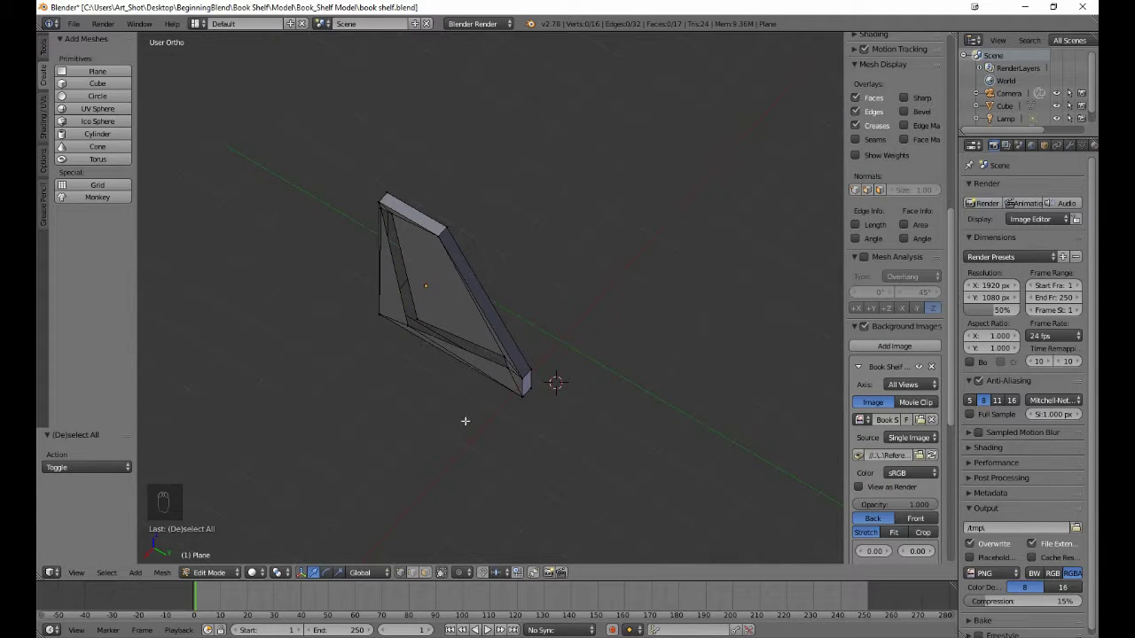
pyautogui.moveTo(454, 393); pyautogui.dragTo(446, 355, button='middle')
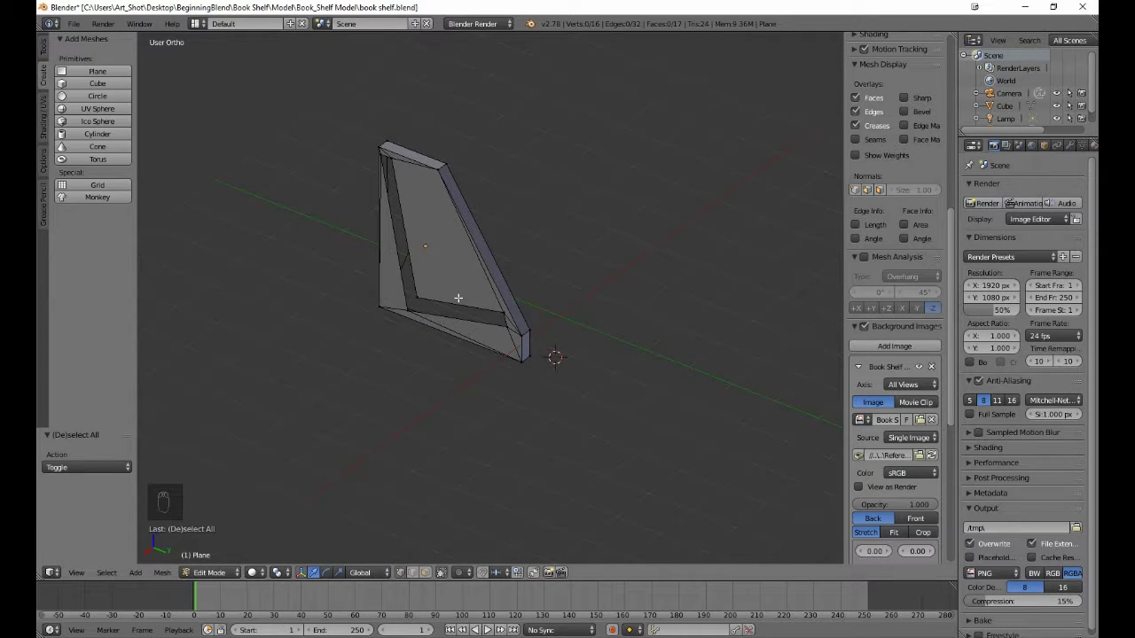
pyautogui.rightClick(458, 297)
pyautogui.press('a')
# In object mode and front view, move the panel about -4.138 in X and -5.58 in Z onto the drawing's left upright
pyautogui.press('KP_3')
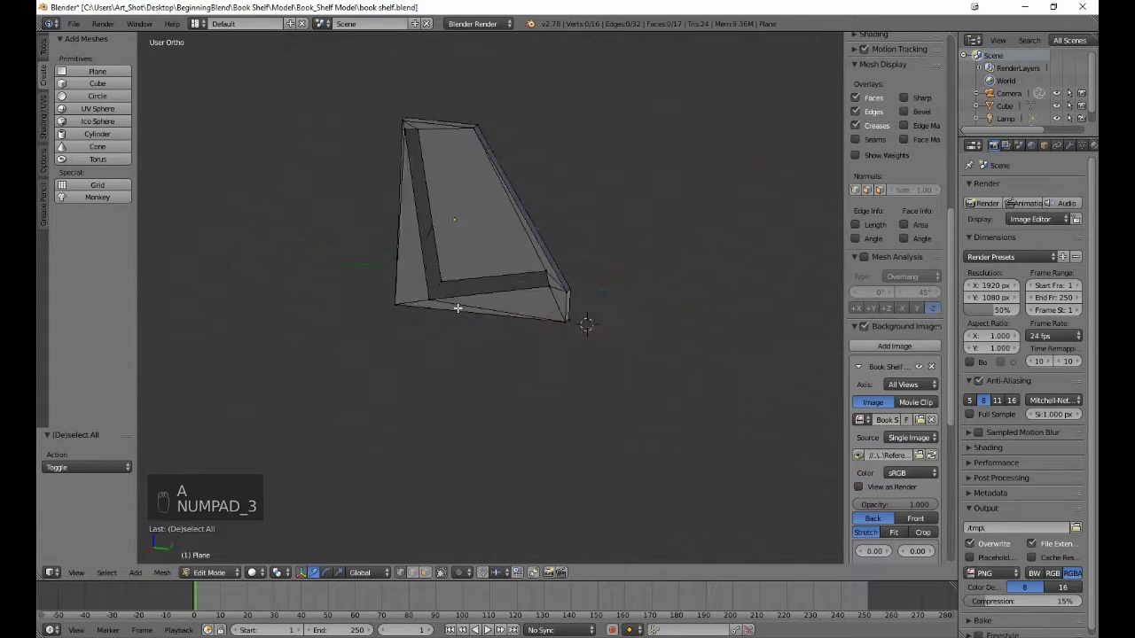
pyautogui.press('KP_1')
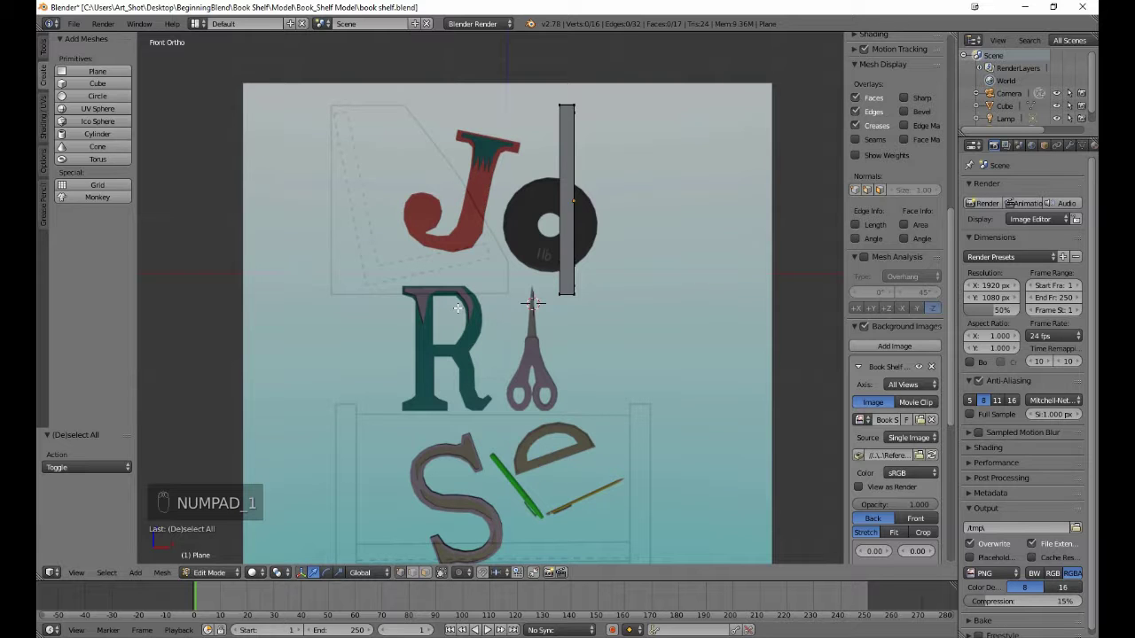
pyautogui.press('Tab')
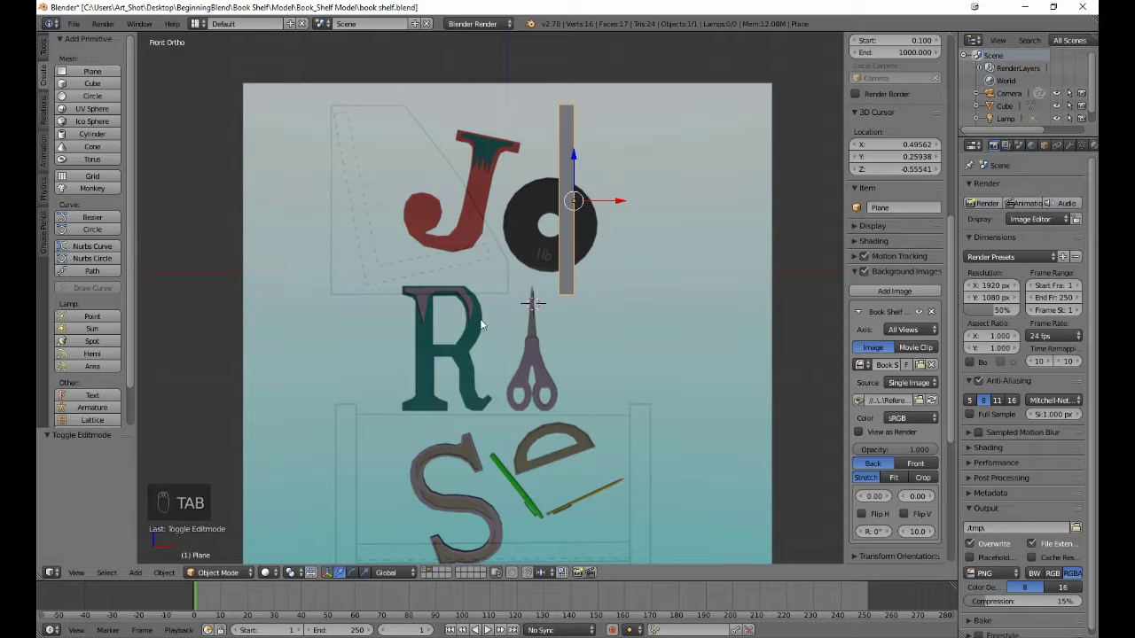
pyautogui.moveTo(613, 322)
pyautogui.mouseDown(button='middle')
pyautogui.moveTo(584, 325)
pyautogui.moveTo(620, 328)
pyautogui.mouseUp(button='middle')
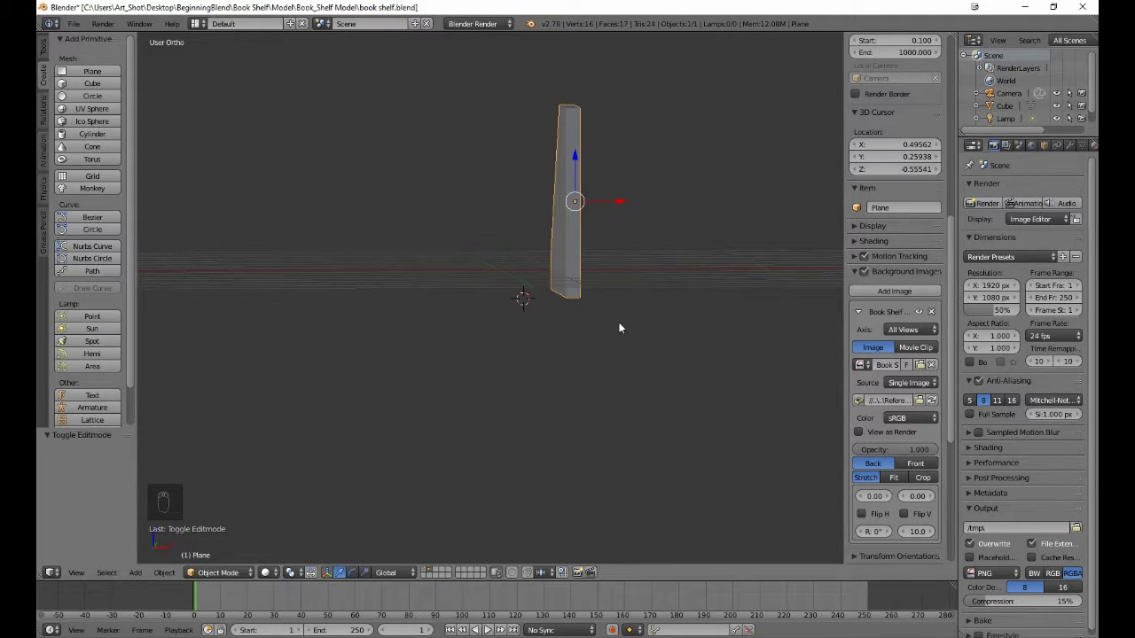
pyautogui.press('KP_3')
pyautogui.press('KP_1')
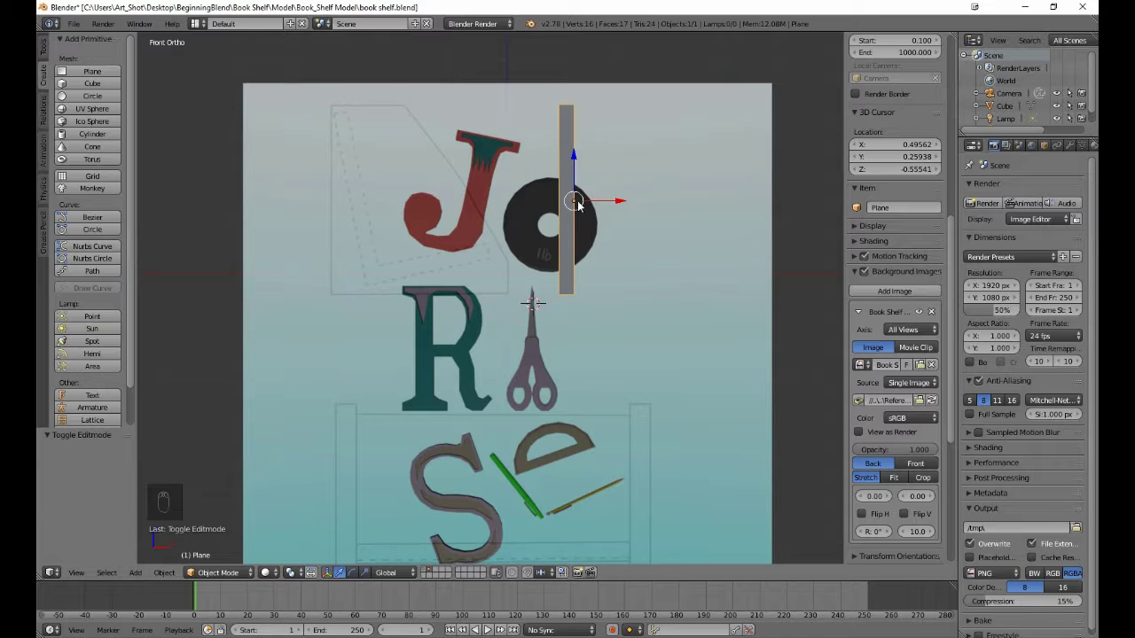
pyautogui.press('g')
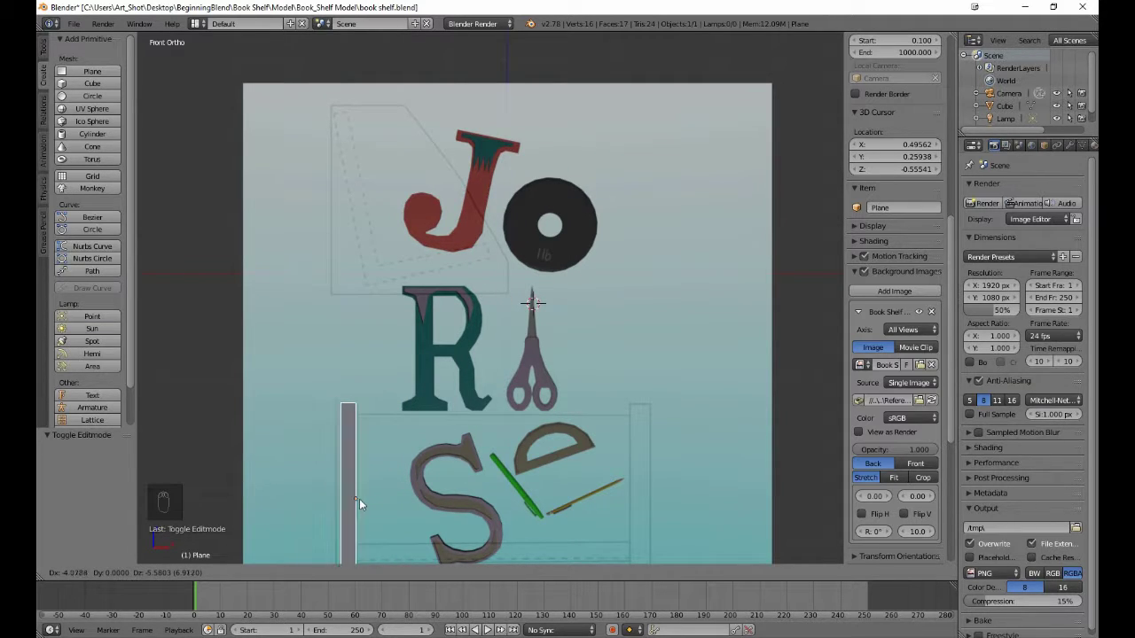
pyautogui.click(357, 499)
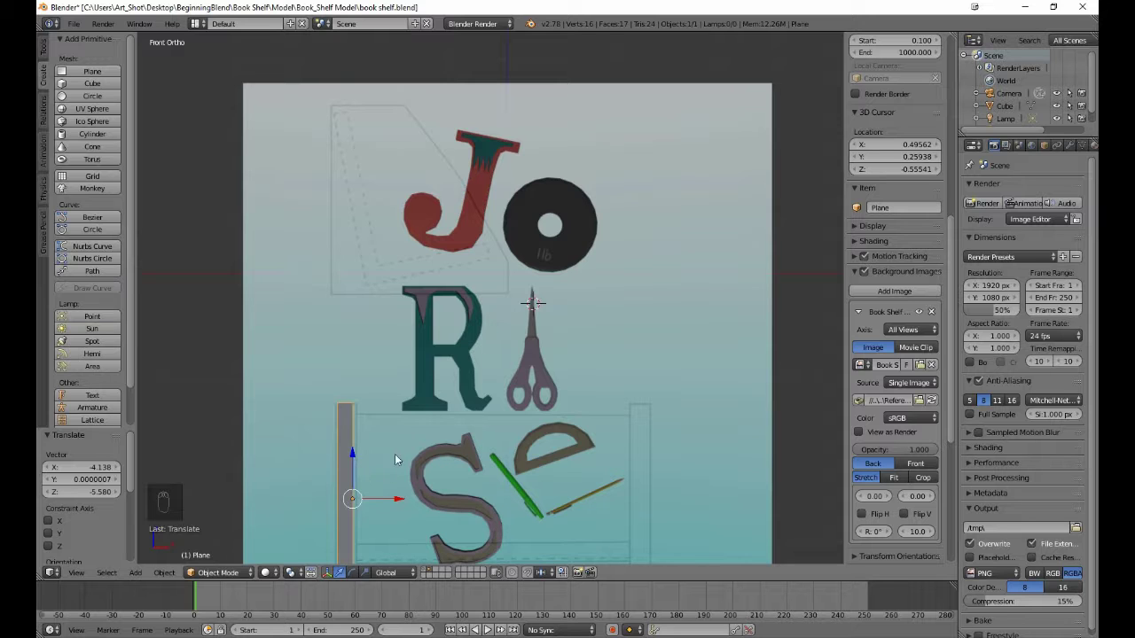
# Scale the panel uniformly by about 1.008 and nudge it vertically to match the height of the drawn left upright
pyautogui.keyDown('shift'); pyautogui.scroll(-5, 413, 436); pyautogui.keyUp('shift')
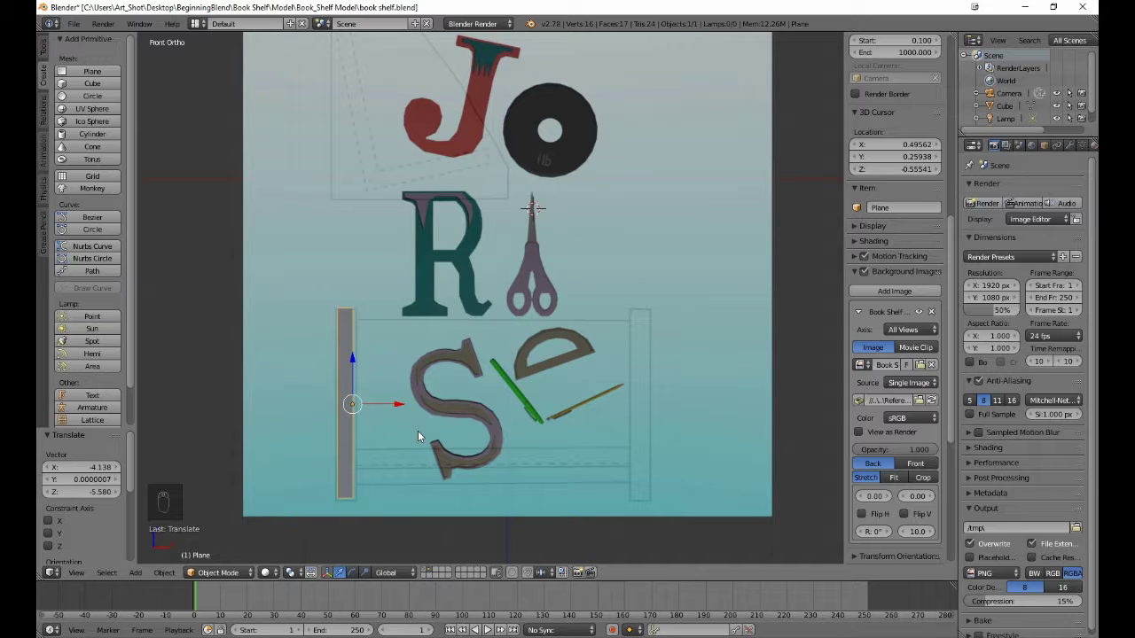
pyautogui.press('s')
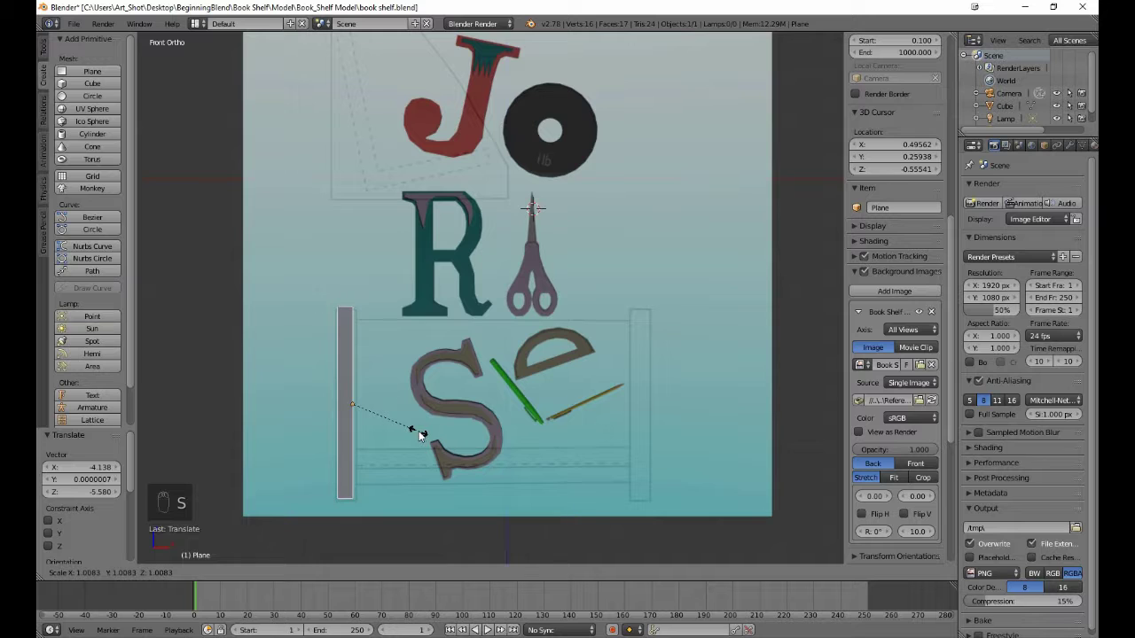
pyautogui.click(418, 433)
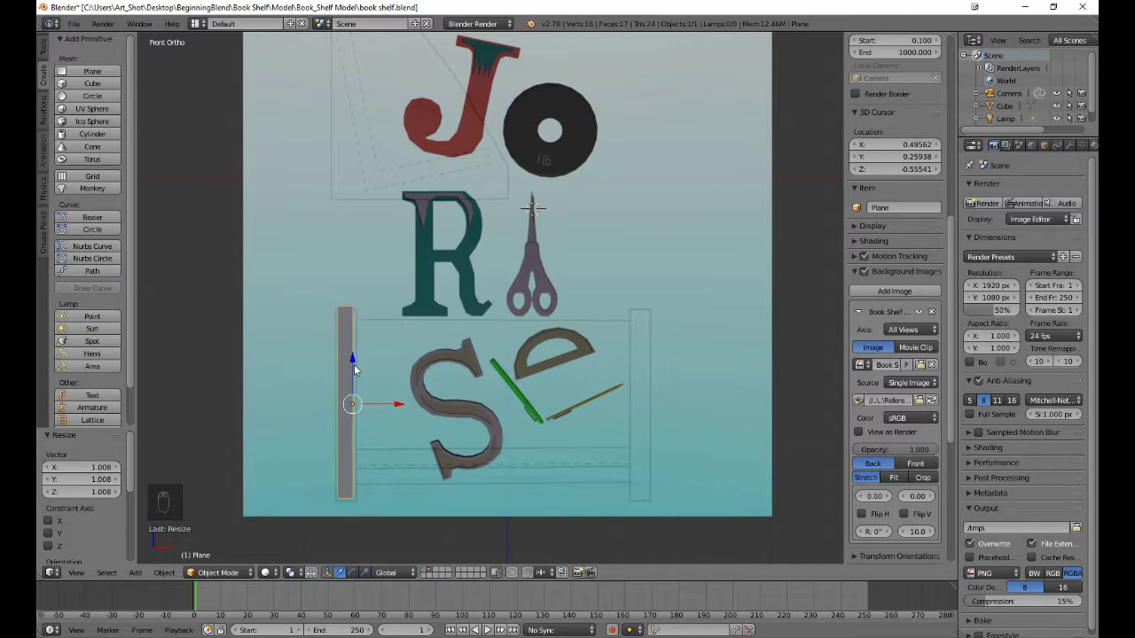
pyautogui.moveTo(352, 362); pyautogui.dragTo(360, 367)
# Shift the panel object about 1.951 along X toward the drawing's middle, and move its whole mesh about -2.53 along X back over the left upright
pyautogui.moveTo(399, 408); pyautogui.dragTo(529, 405)
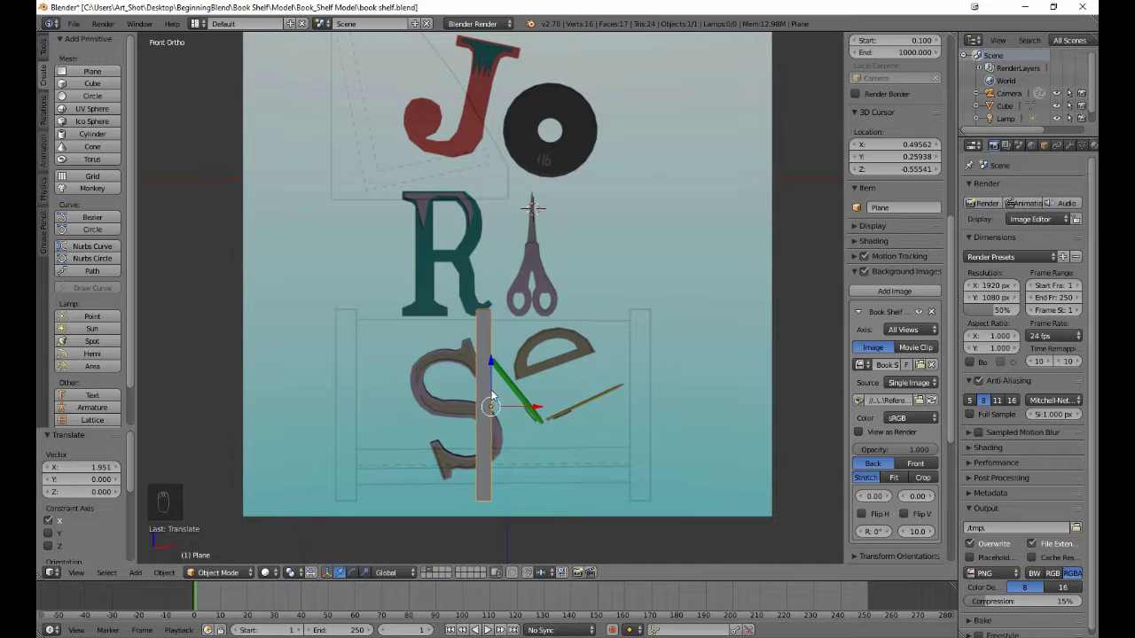
pyautogui.press('Tab')
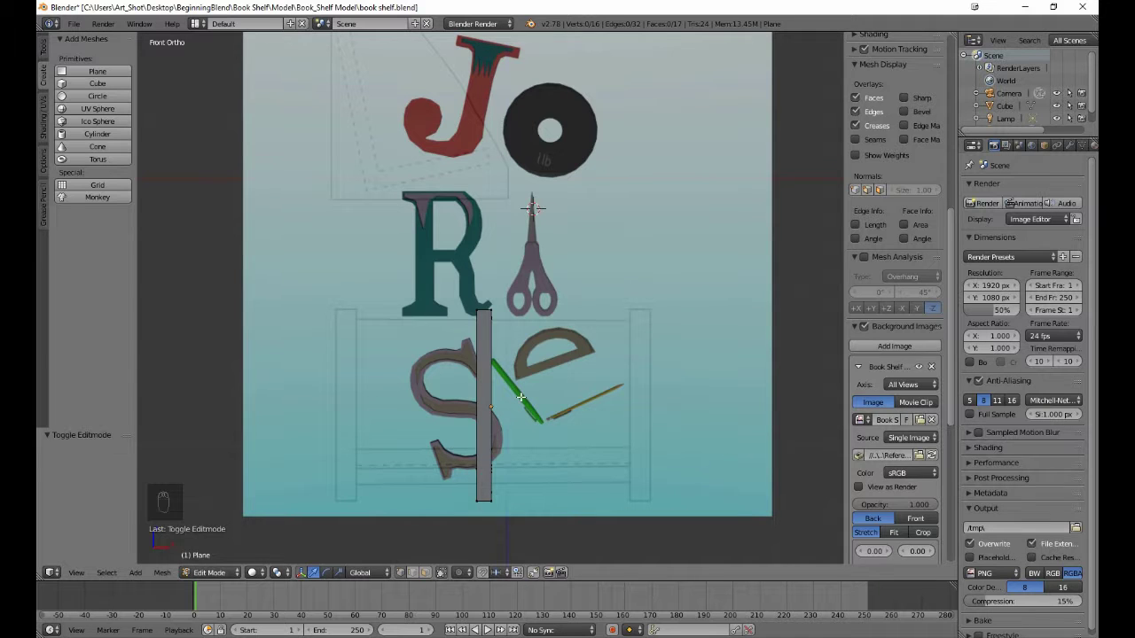
pyautogui.press('a')
pyautogui.press('g')
pyautogui.press('x')
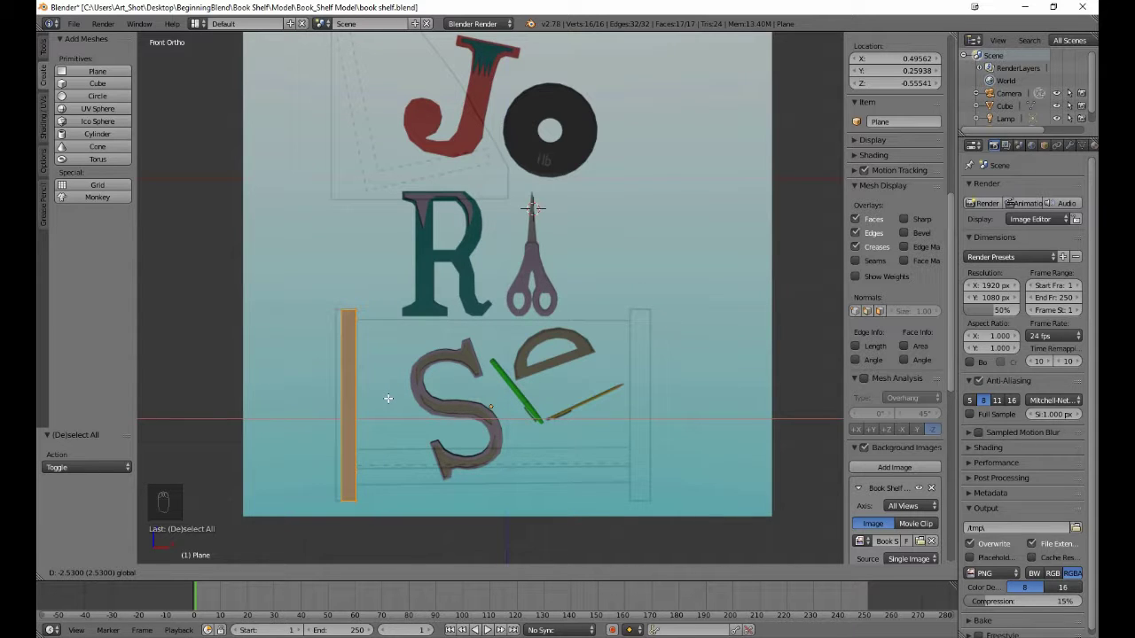
pyautogui.click(388, 398)
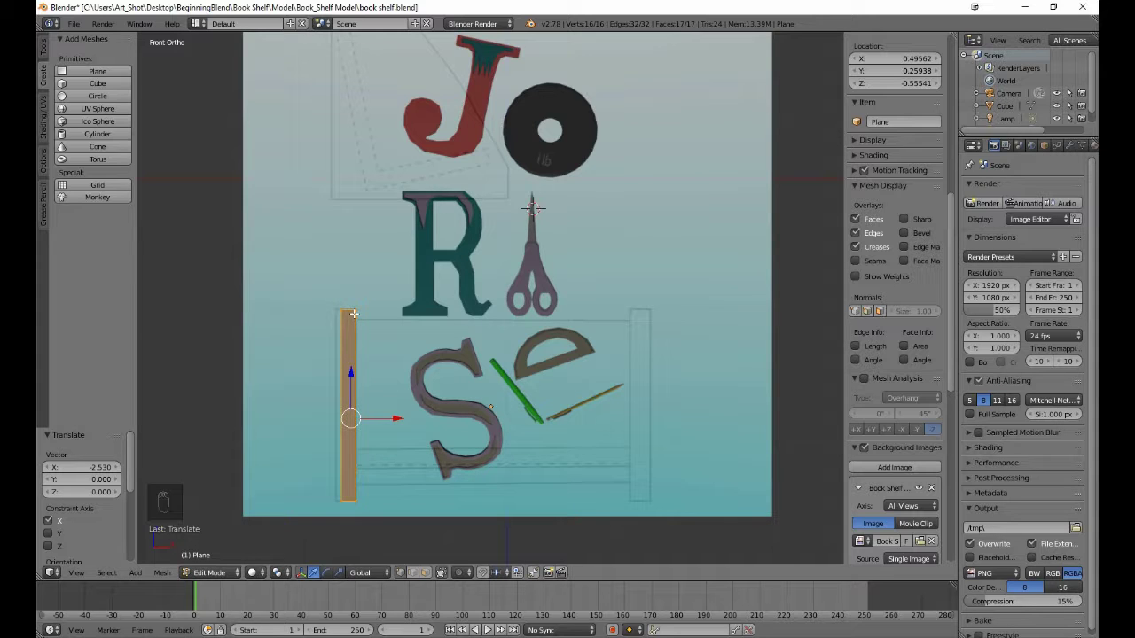
# In wireframe, select the panel's outer side vertices, move them about -0.106 along X to the drawn outer edge, and clear the selection
pyautogui.press('z')
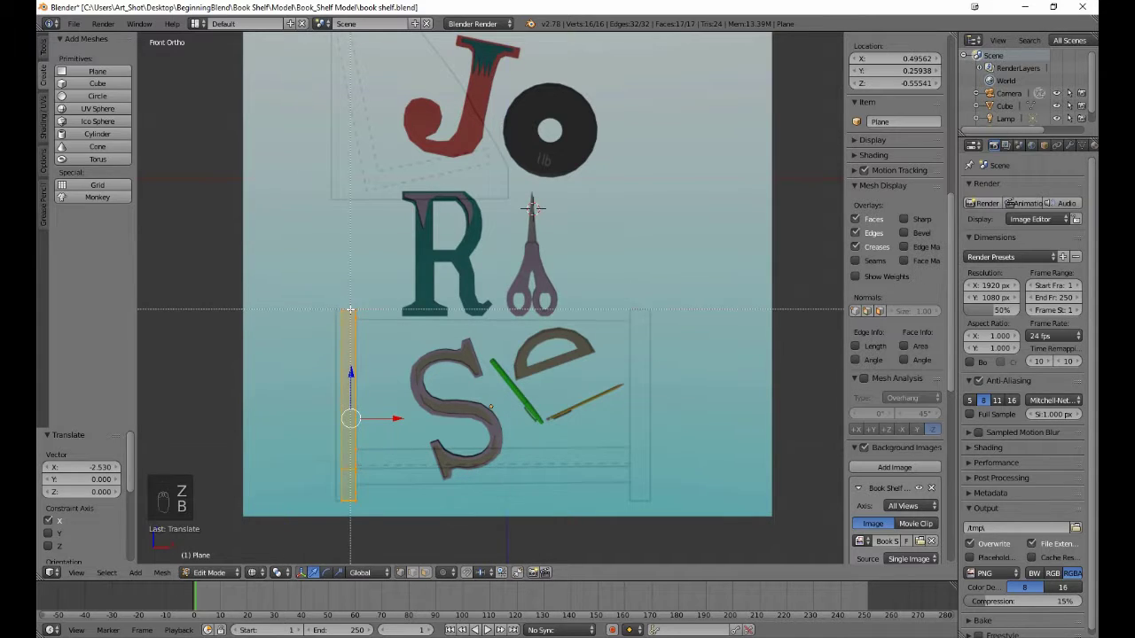
pyautogui.press('b')
pyautogui.moveTo(350, 304); pyautogui.dragTo(443, 532)
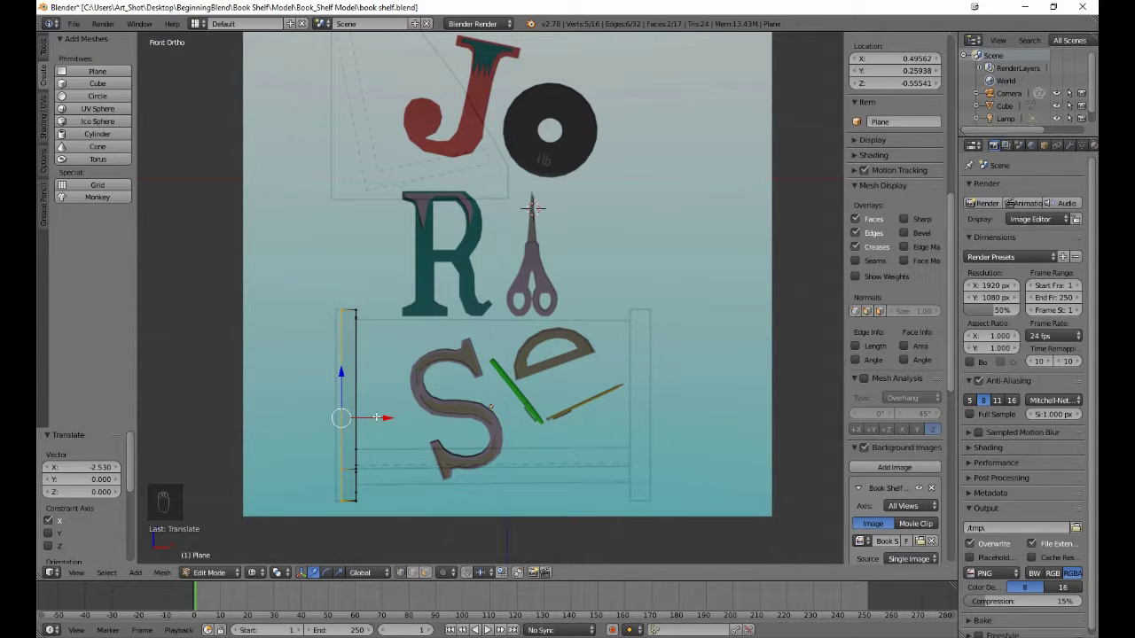
pyautogui.moveTo(375, 416); pyautogui.dragTo(370, 413)
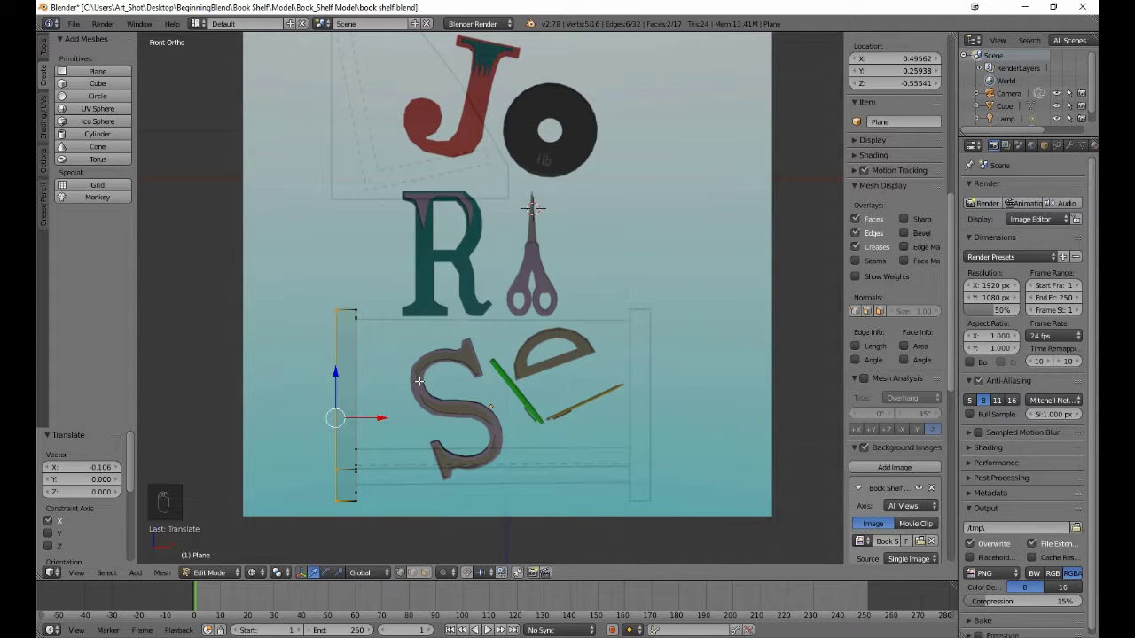
pyautogui.press('a')
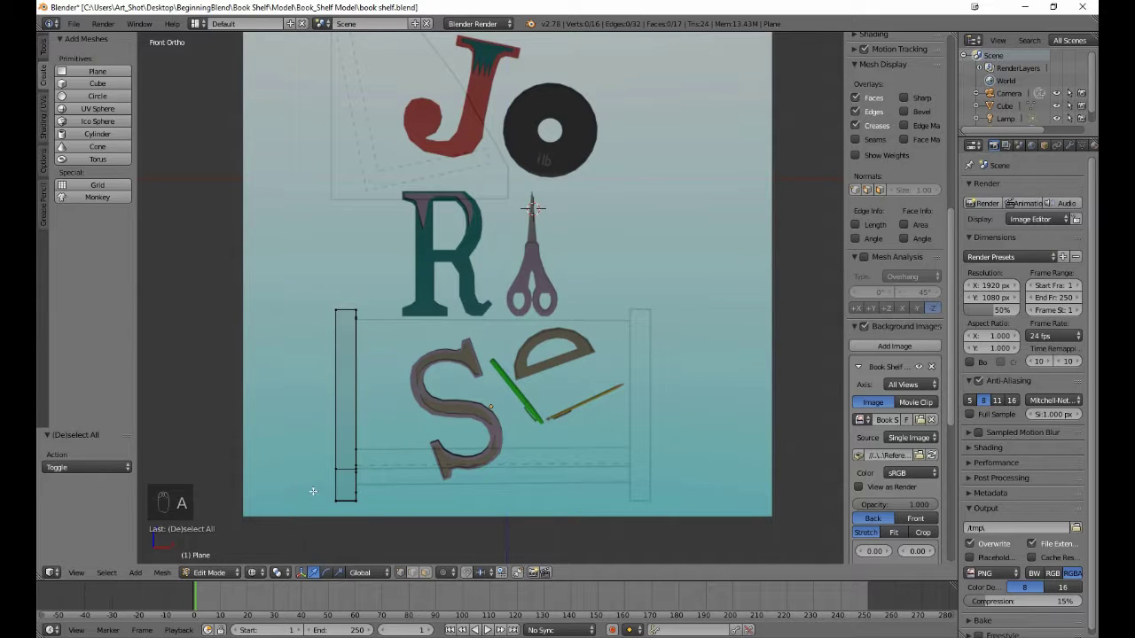
# Select the panel's four bottom vertices, flatten them by scaling to 0 along Z, and clear the selection
pyautogui.press('b')
pyautogui.rightClick(312, 499)
pyautogui.press('b')
pyautogui.moveTo(324, 494); pyautogui.dragTo(367, 516)
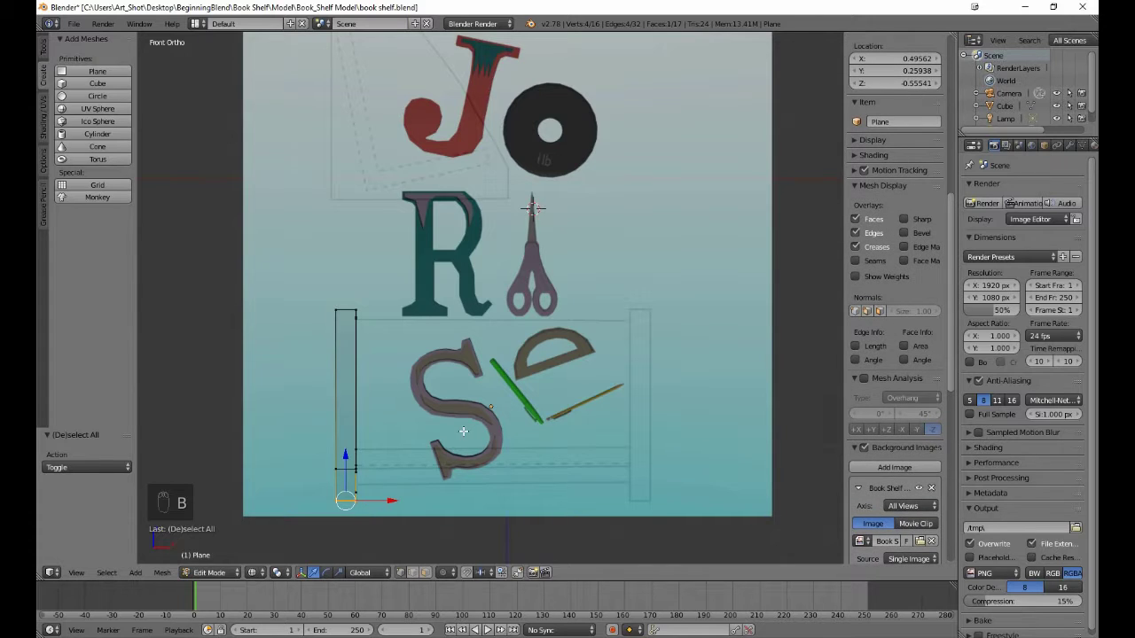
pyautogui.moveTo(449, 453); pyautogui.dragTo(510, 456, button='middle')
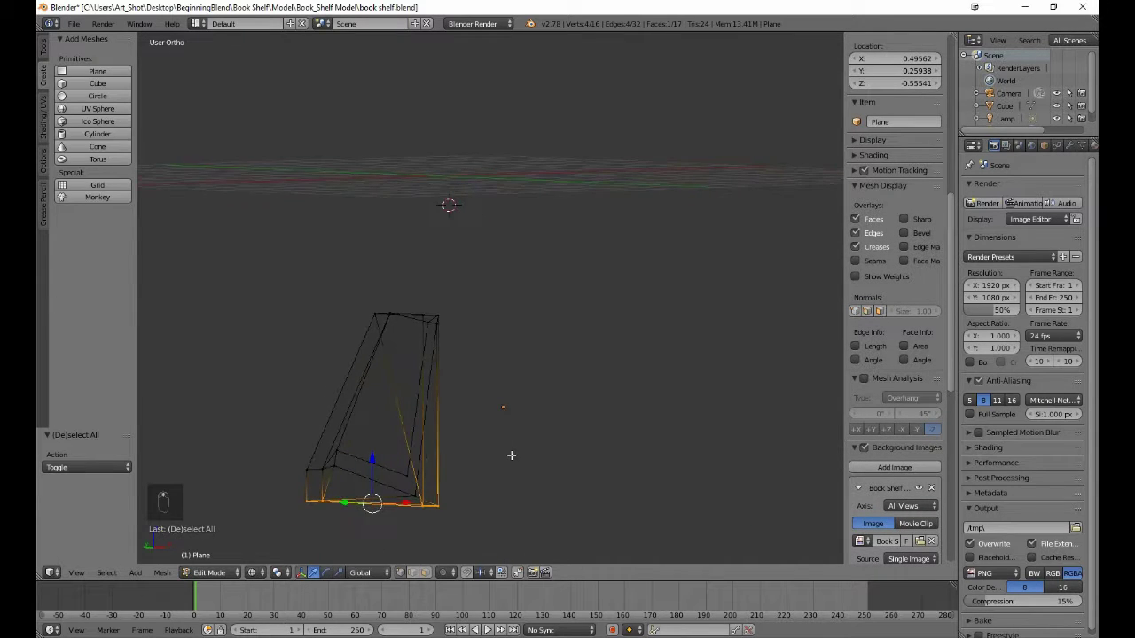
pyautogui.press('KP_1')
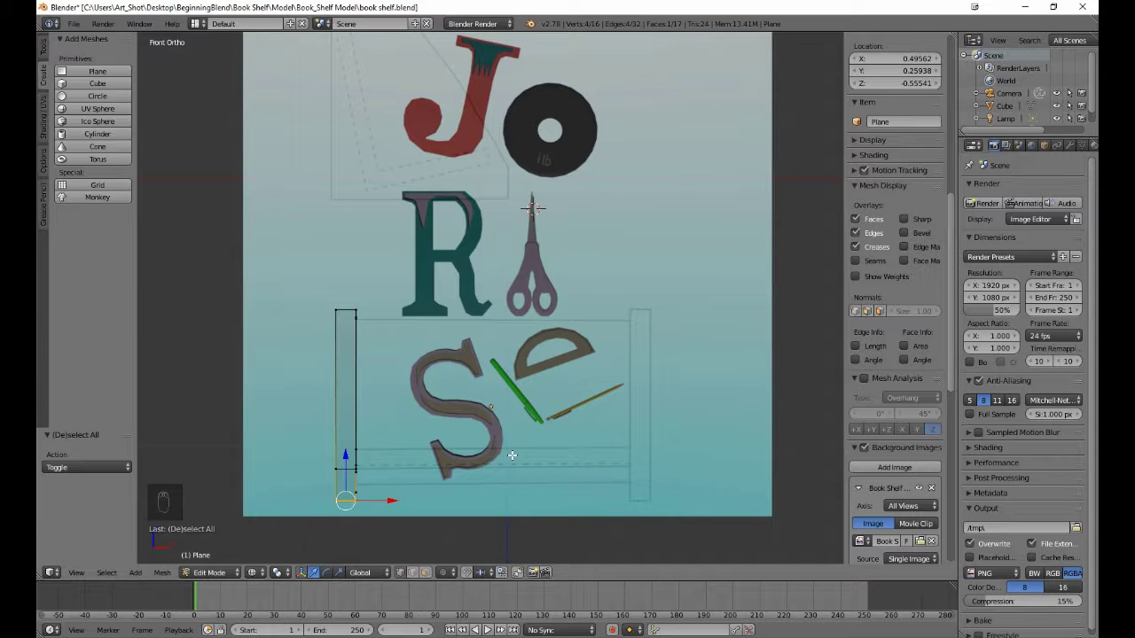
pyautogui.press('s')
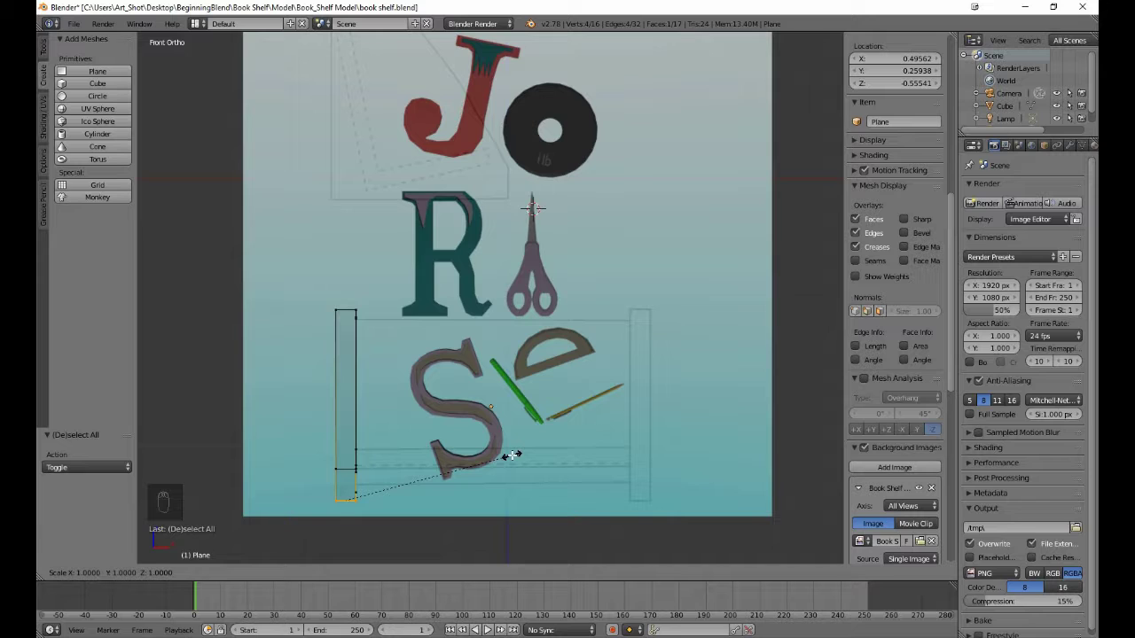
pyautogui.press('z')
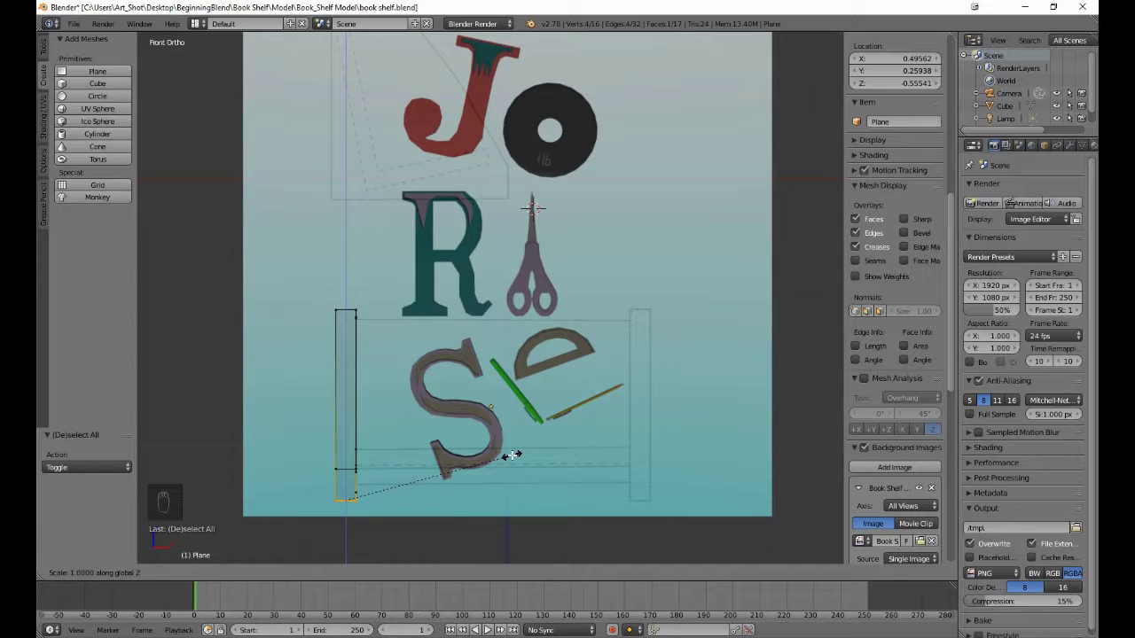
pyautogui.write('0')
pyautogui.press('Return')
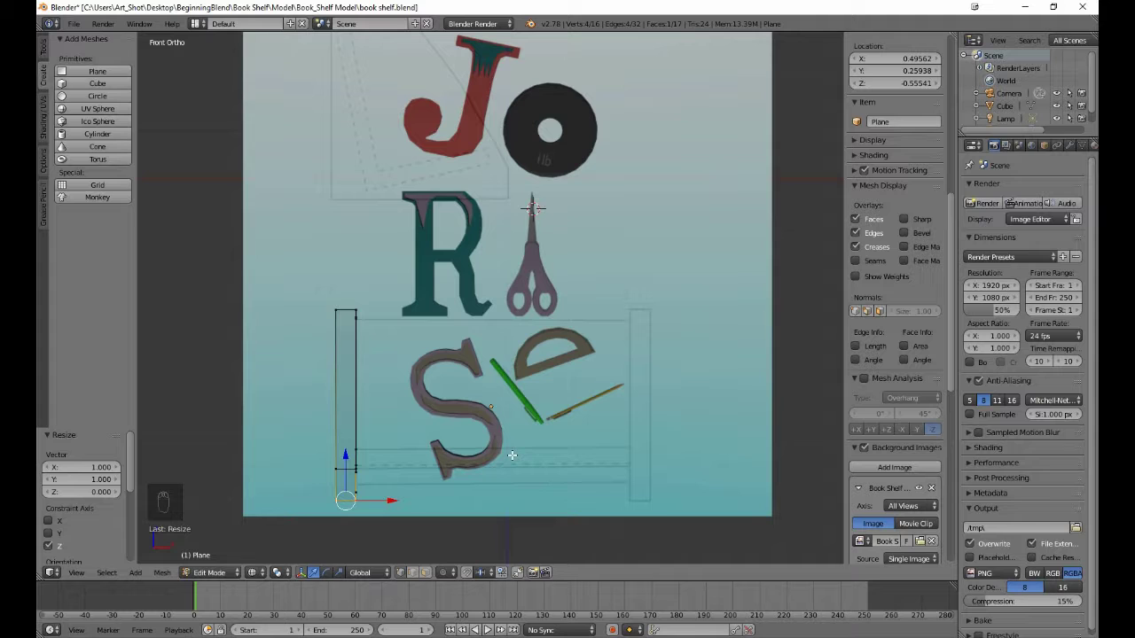
pyautogui.press('a')
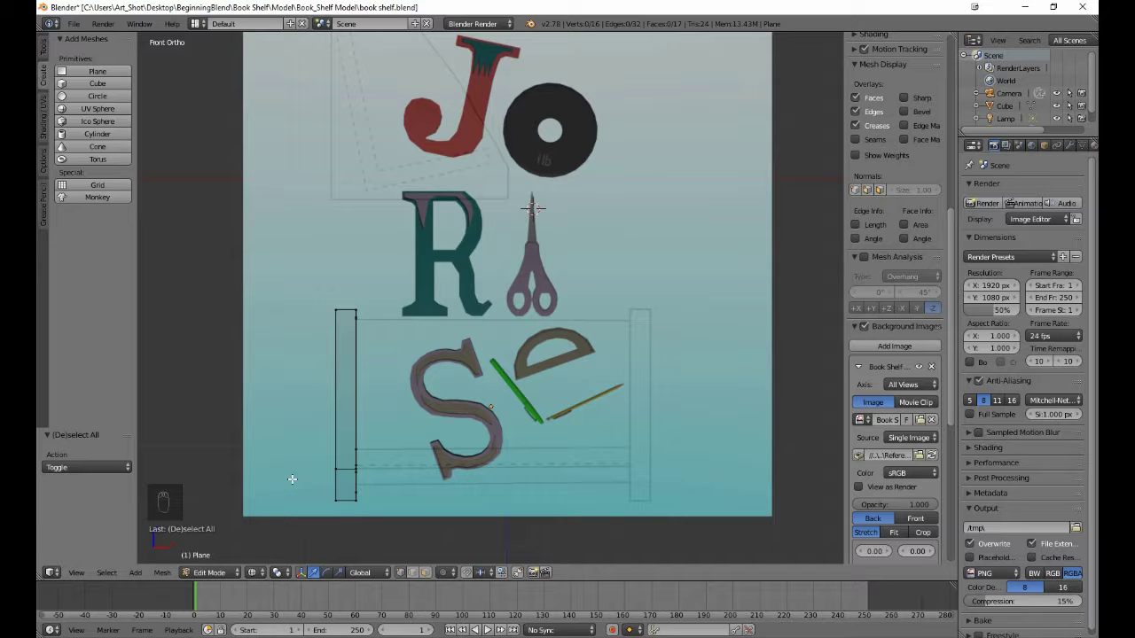
# Duplicate the whole panel mesh in place and mirror the copy along global X
pyautogui.press('a')
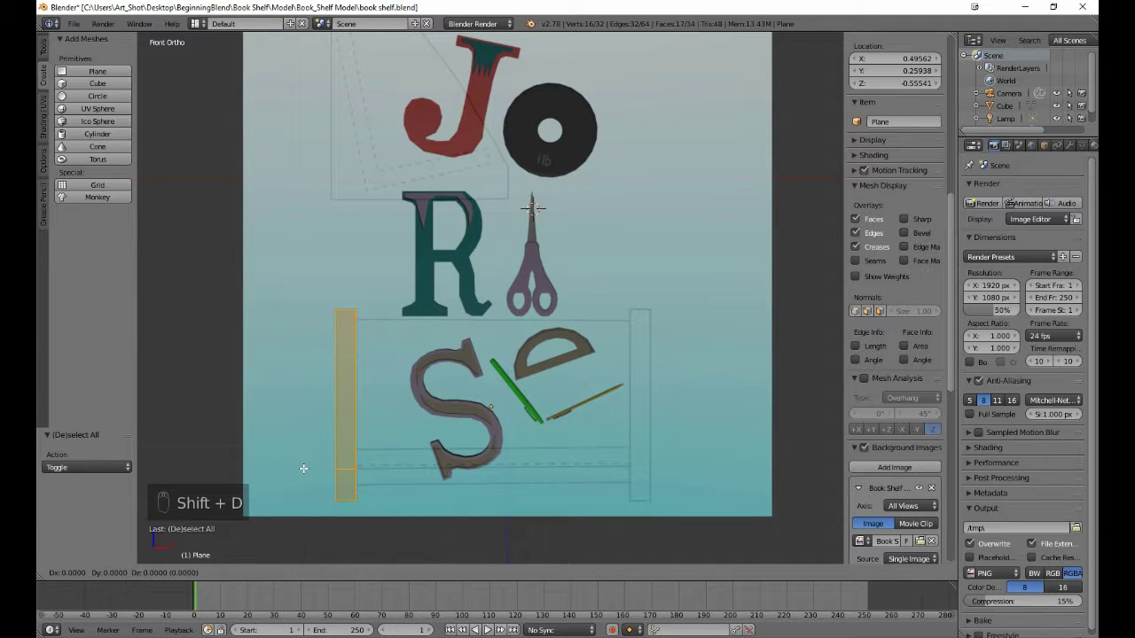
pyautogui.rightClick(303, 468)
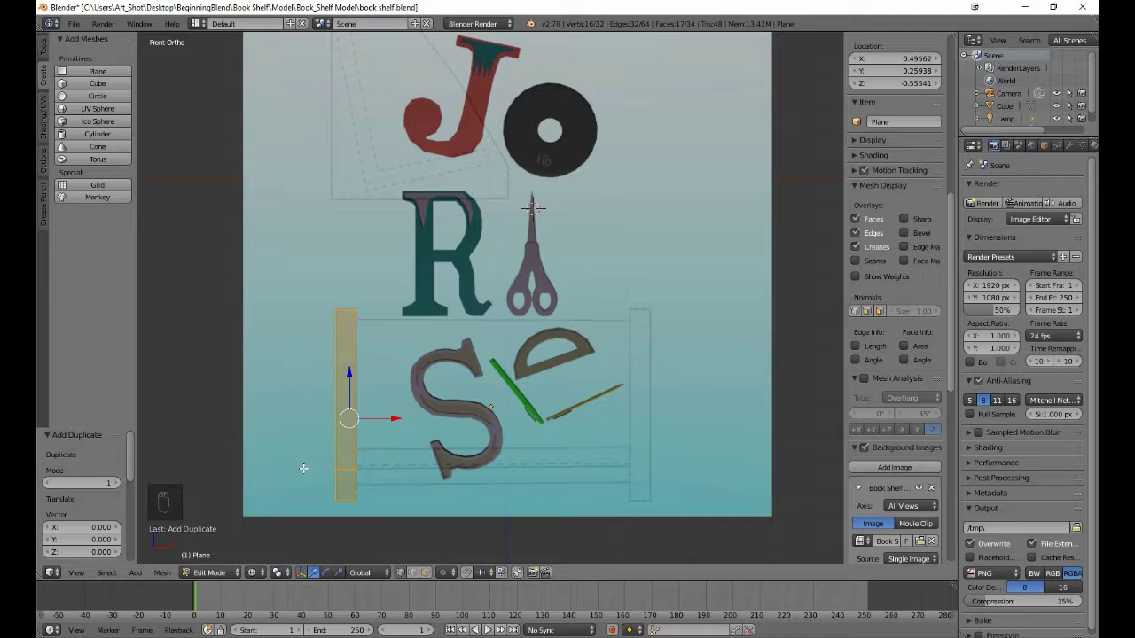
pyautogui.hotkey('ctrl', 'm')
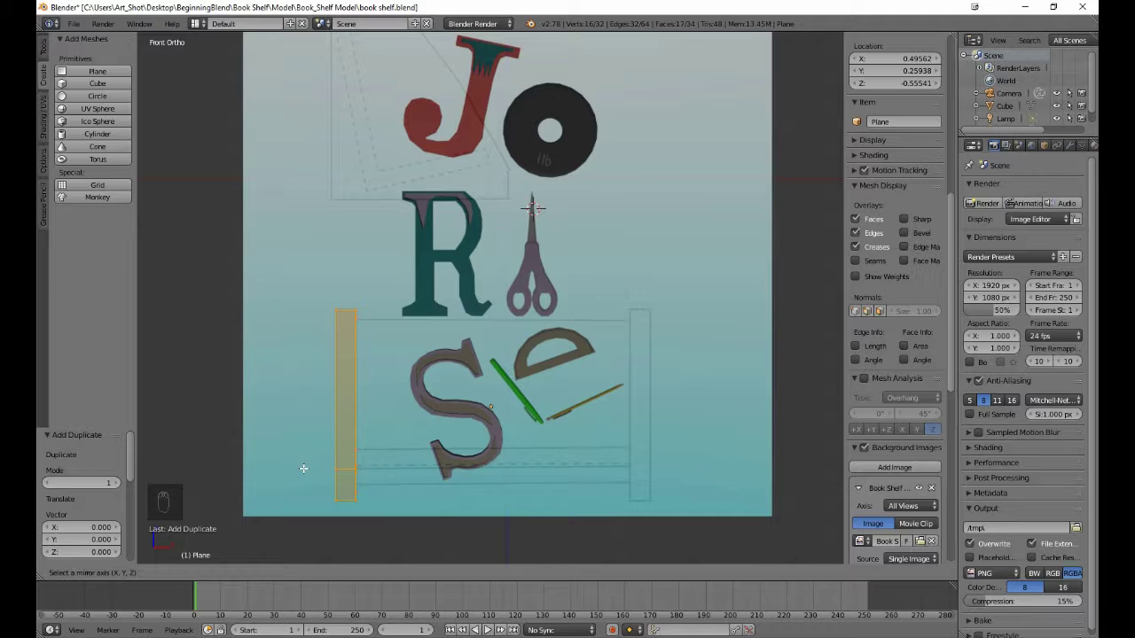
pyautogui.press('x')
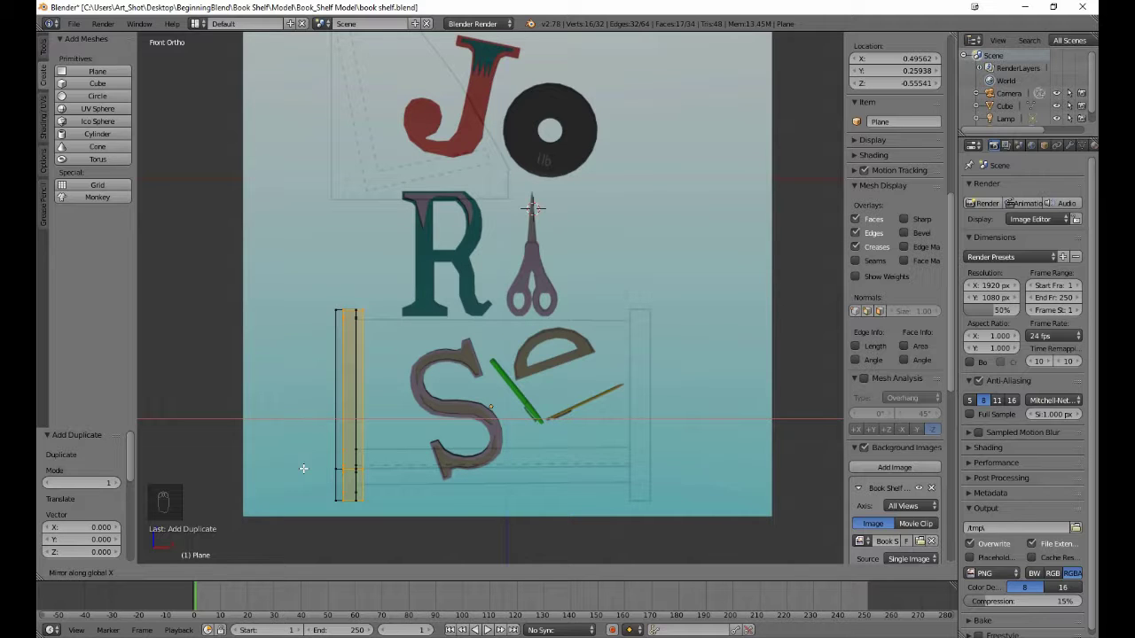
pyautogui.press('Return')
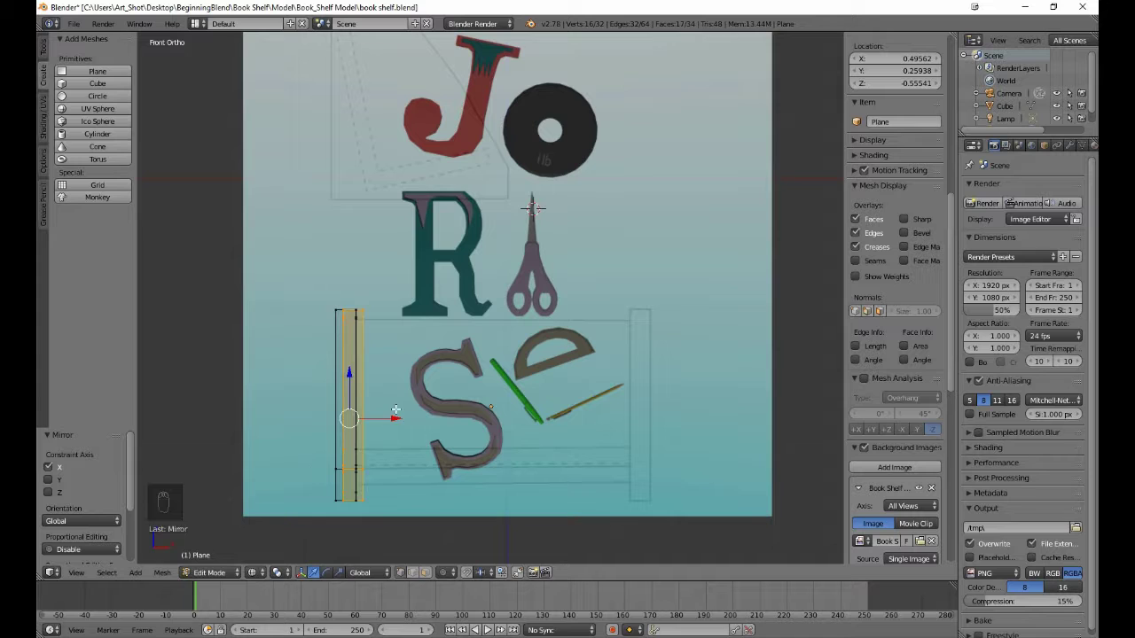
# Move the mirrored panel copy about 5.367 along X onto the drawing's right upright
pyautogui.press('g')
pyautogui.press('x')
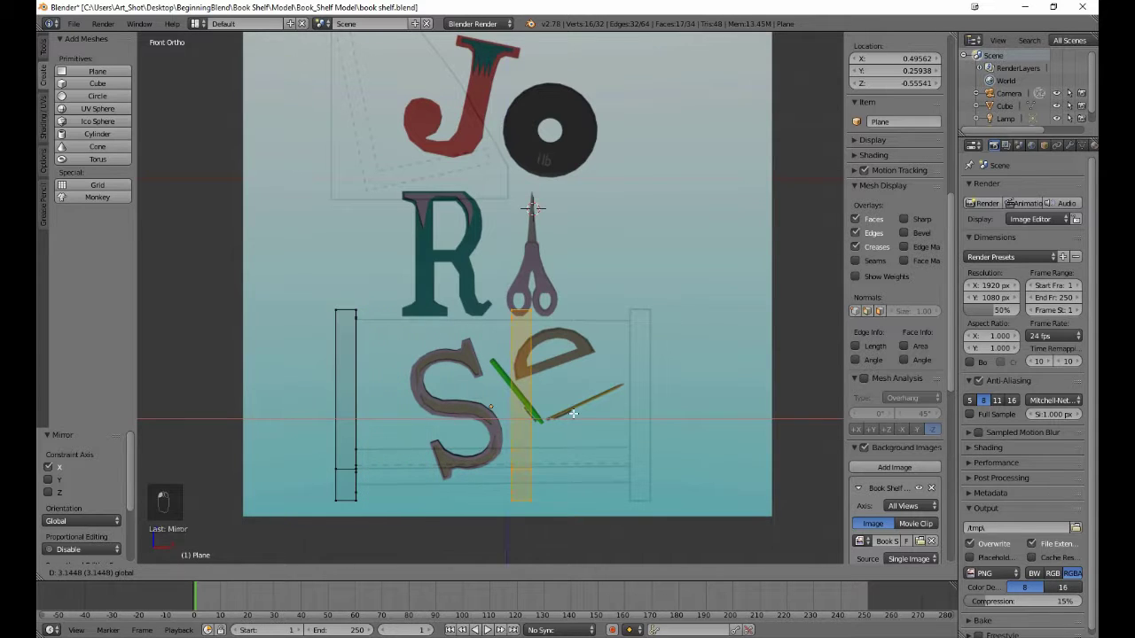
pyautogui.click(682, 414)
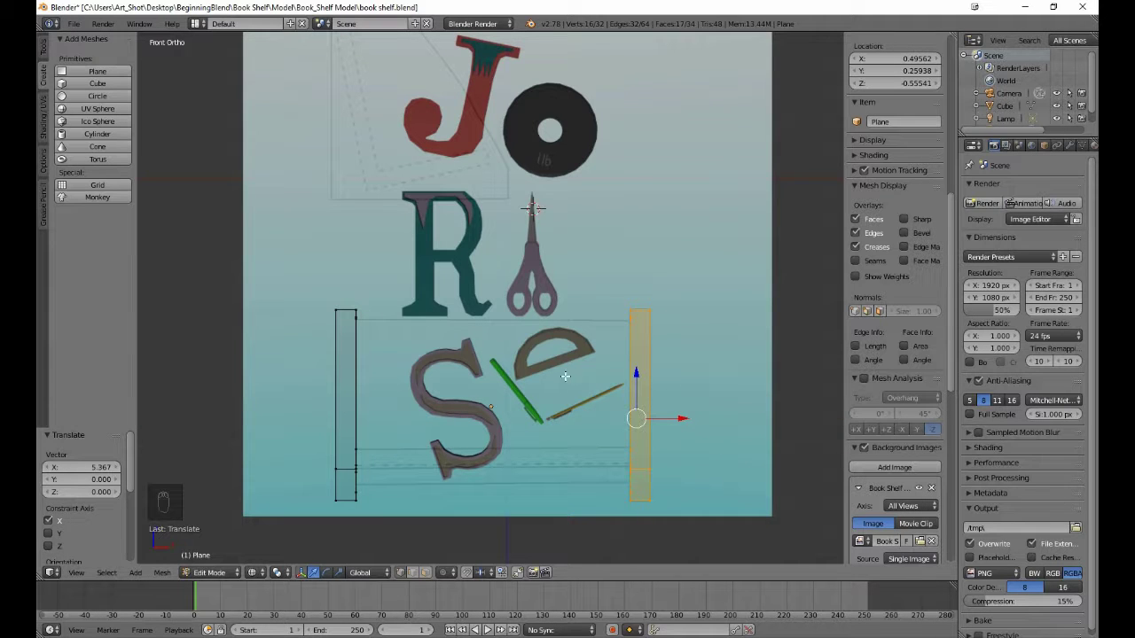
# Switch to solid shading, flip the normals of the mirrored side panel, and clear the selection
pyautogui.press('z')
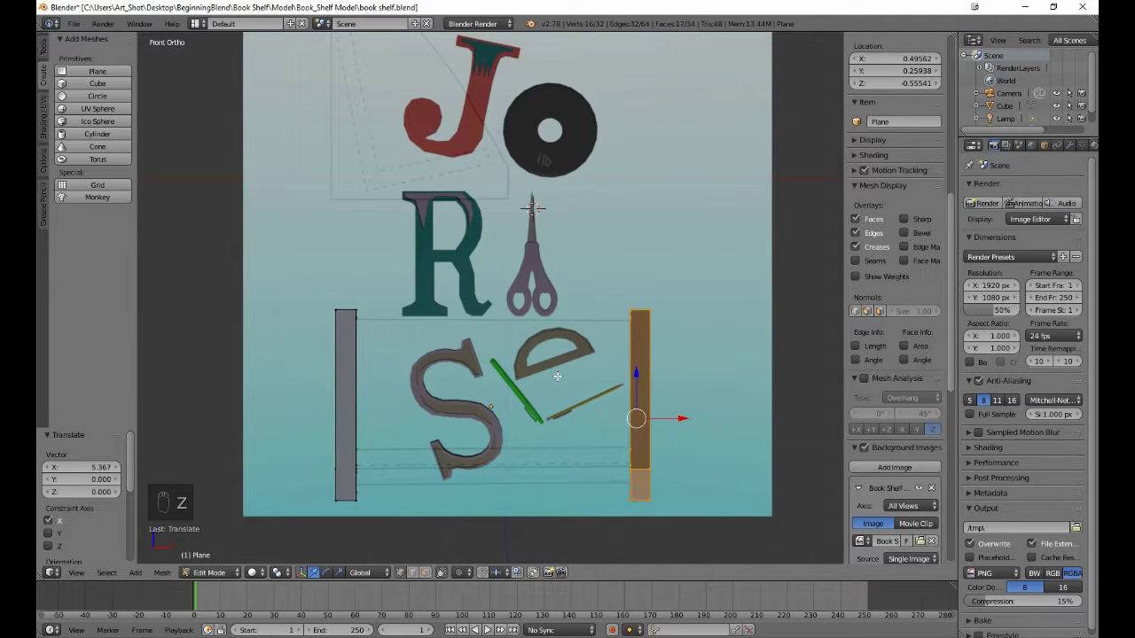
pyautogui.moveTo(557, 376); pyautogui.dragTo(604, 426, button='middle')
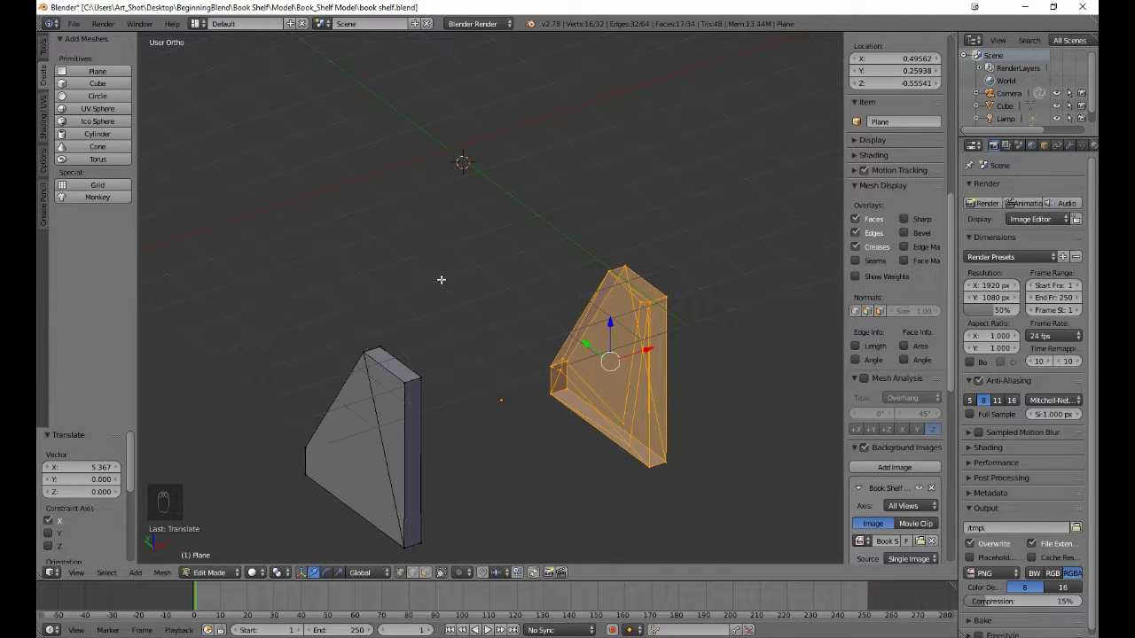
pyautogui.press('w')
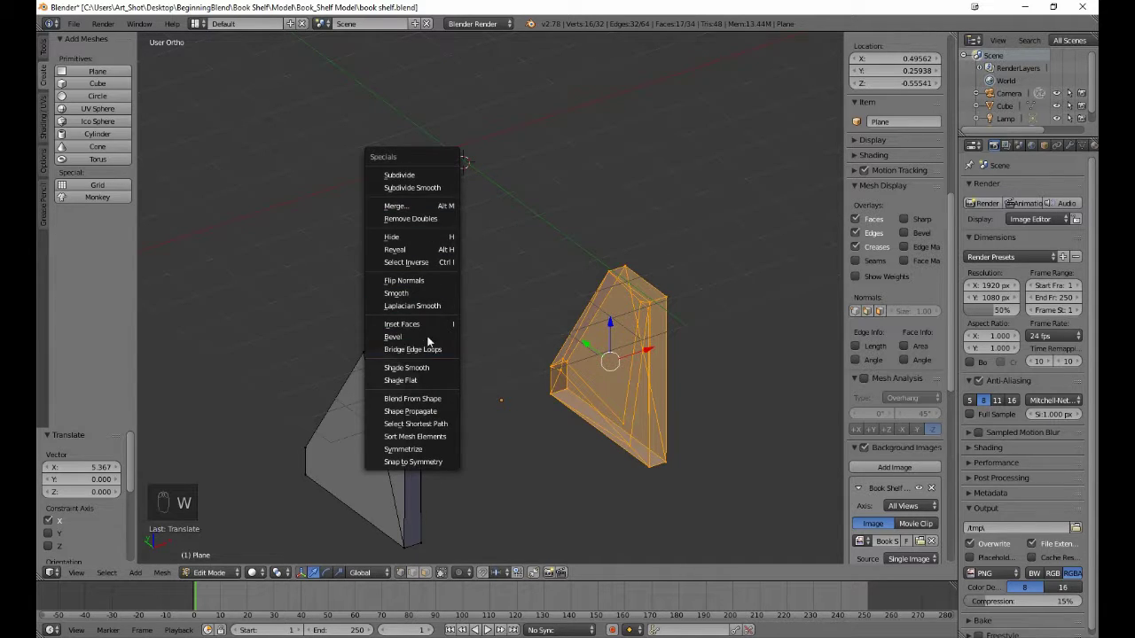
pyautogui.click(430, 282)
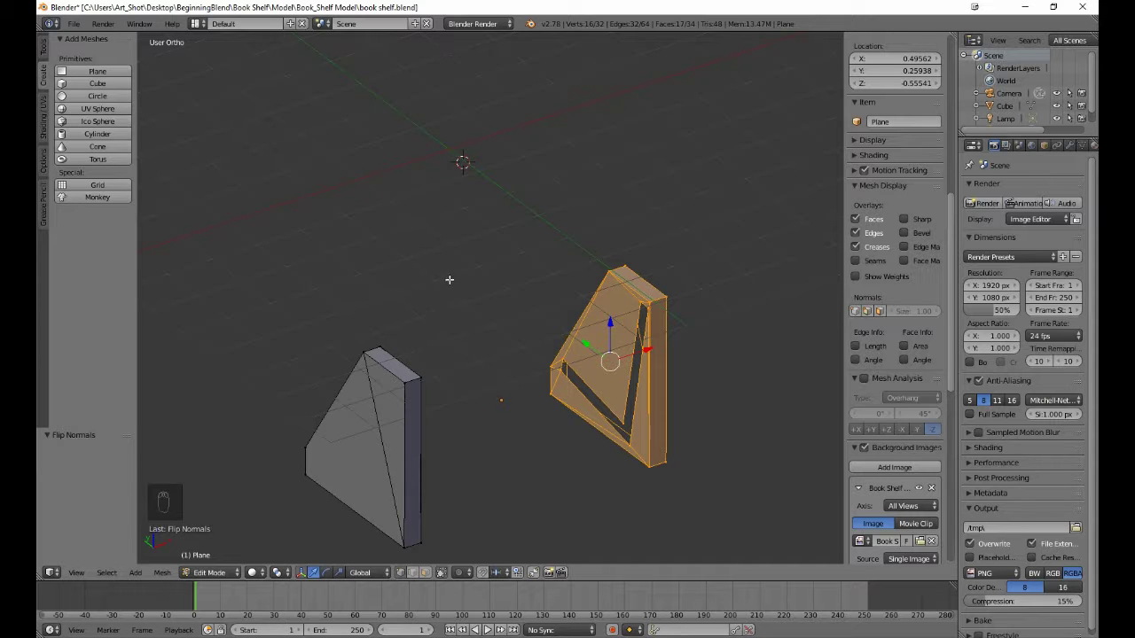
pyautogui.press('a')
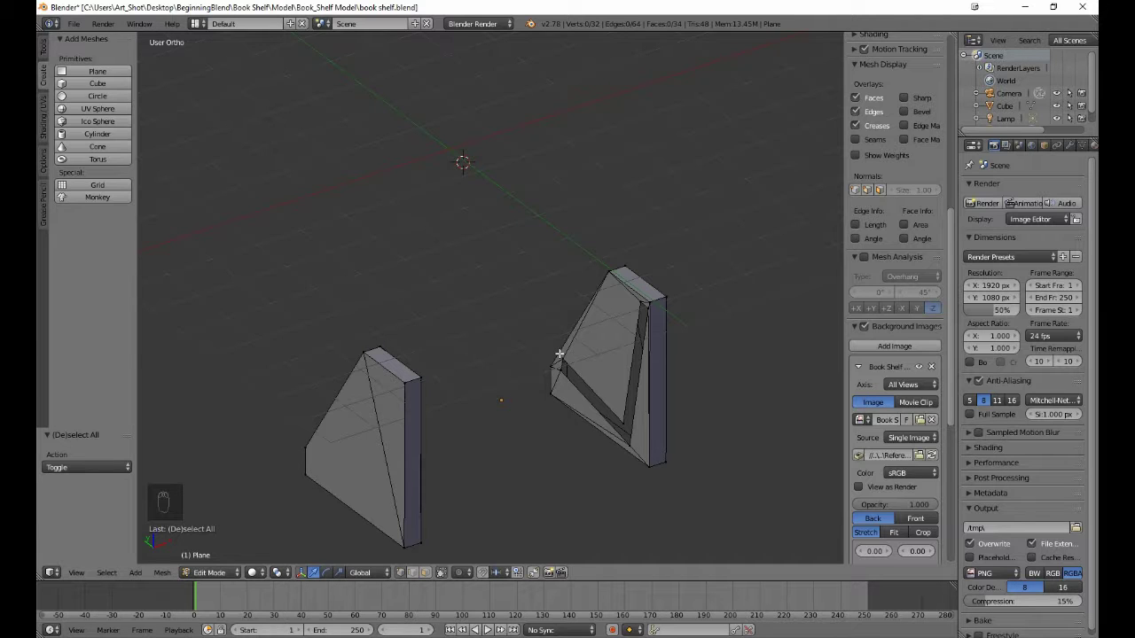
# Select the two front vertices of the L-shaped slot on each side panel, fill a face for the shelf's front edge, and deselect
pyautogui.press('b')
pyautogui.moveTo(560, 354); pyautogui.dragTo(567, 376)
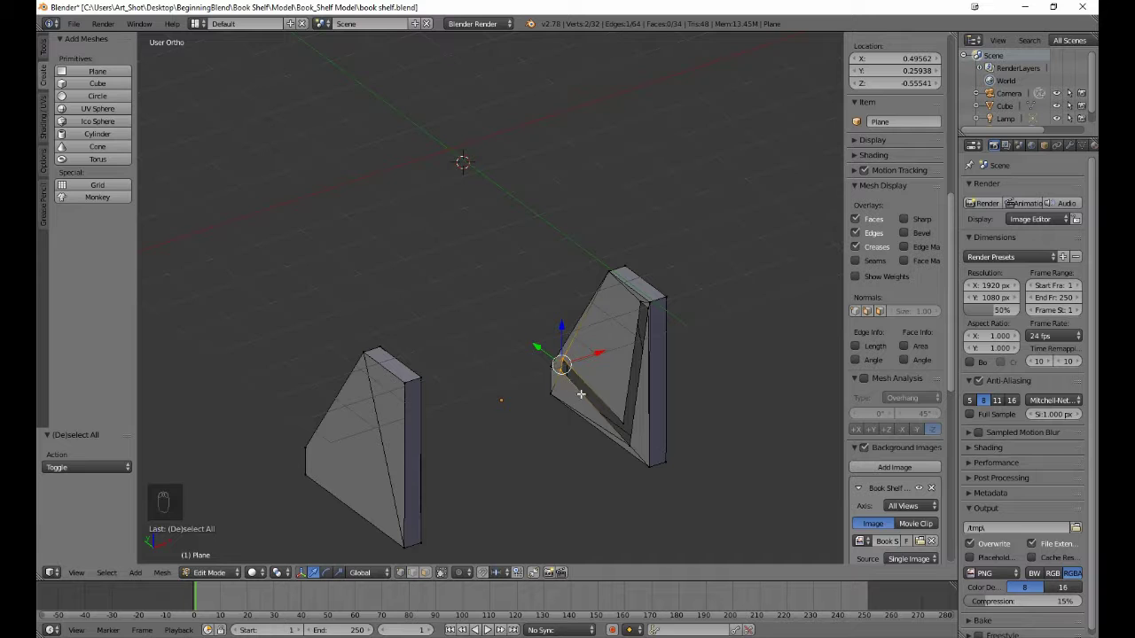
pyautogui.moveTo(588, 388); pyautogui.dragTo(476, 404, button='middle')
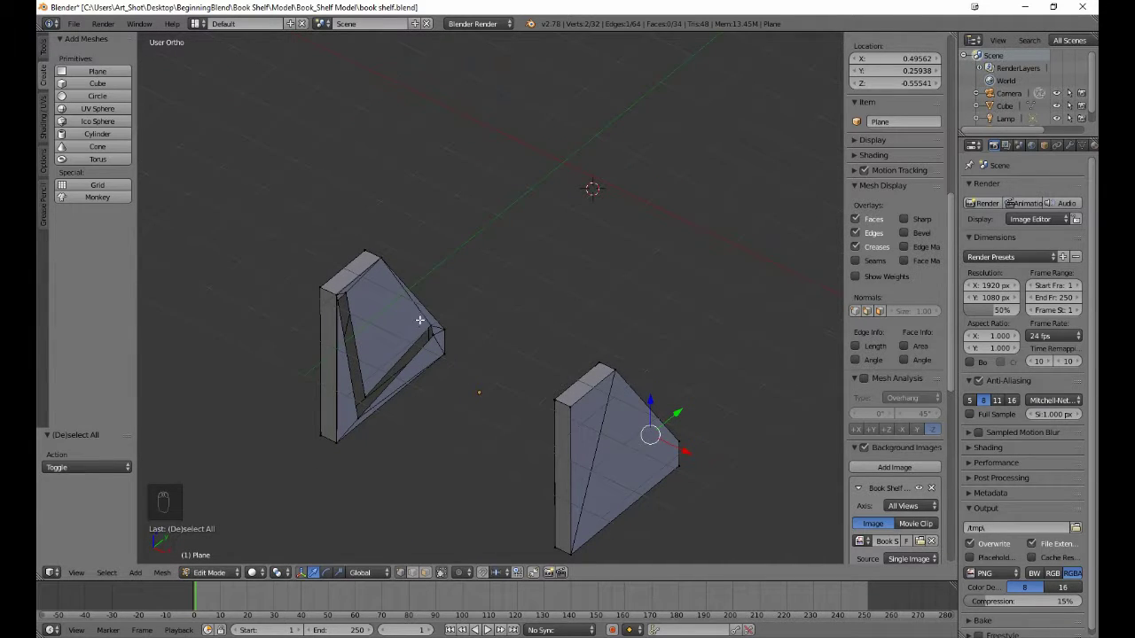
pyautogui.press('b')
pyautogui.moveTo(421, 319); pyautogui.dragTo(441, 338)
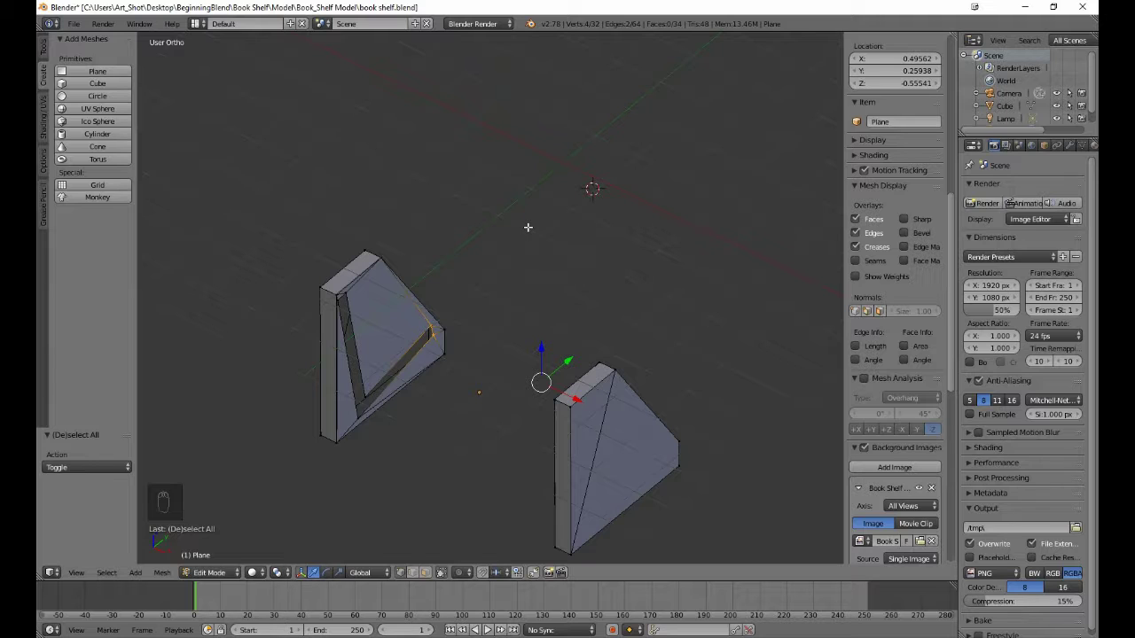
pyautogui.press('f')
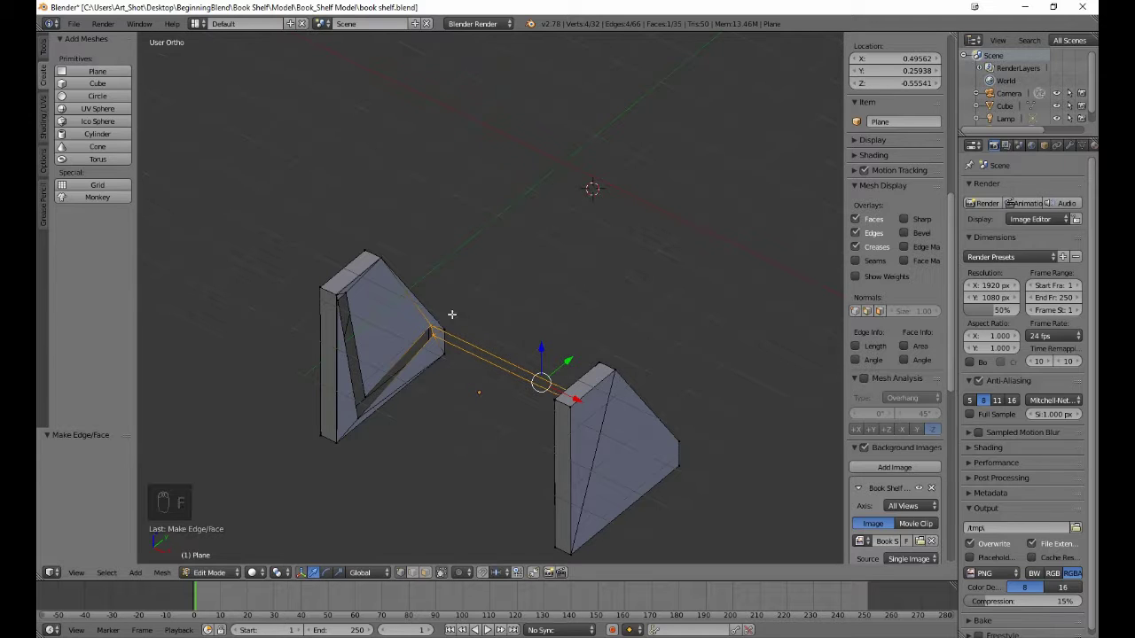
pyautogui.press('a')
# Select the slot's upper front and inner corner vertices on both panels, fill the shelf's top face between them, and deselect
pyautogui.press('b')
pyautogui.moveTo(428, 318); pyautogui.dragTo(438, 332)
pyautogui.press('b')
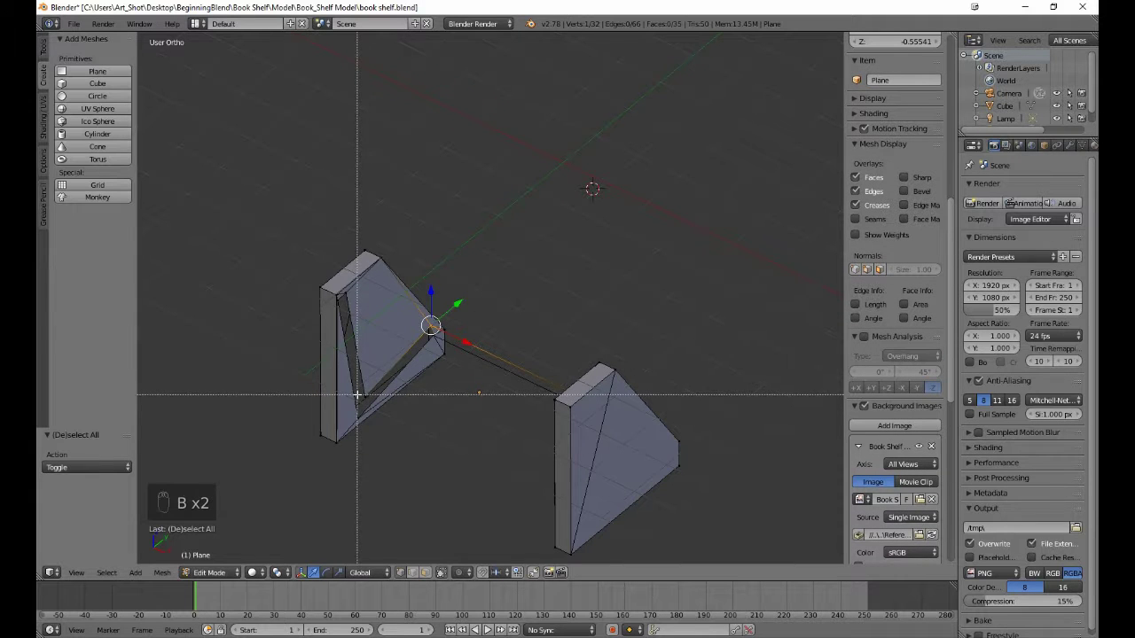
pyautogui.moveTo(354, 401); pyautogui.dragTo(372, 392)
pyautogui.moveTo(343, 421); pyautogui.dragTo(510, 471, button='middle')
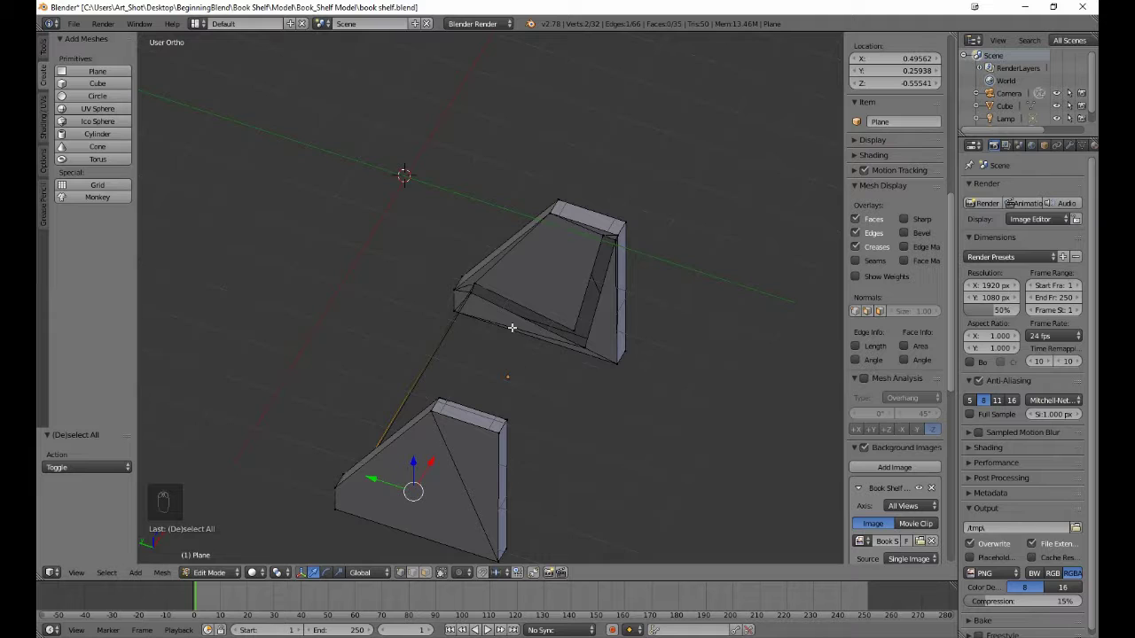
pyautogui.press('b')
pyautogui.moveTo(461, 280); pyautogui.dragTo(485, 286)
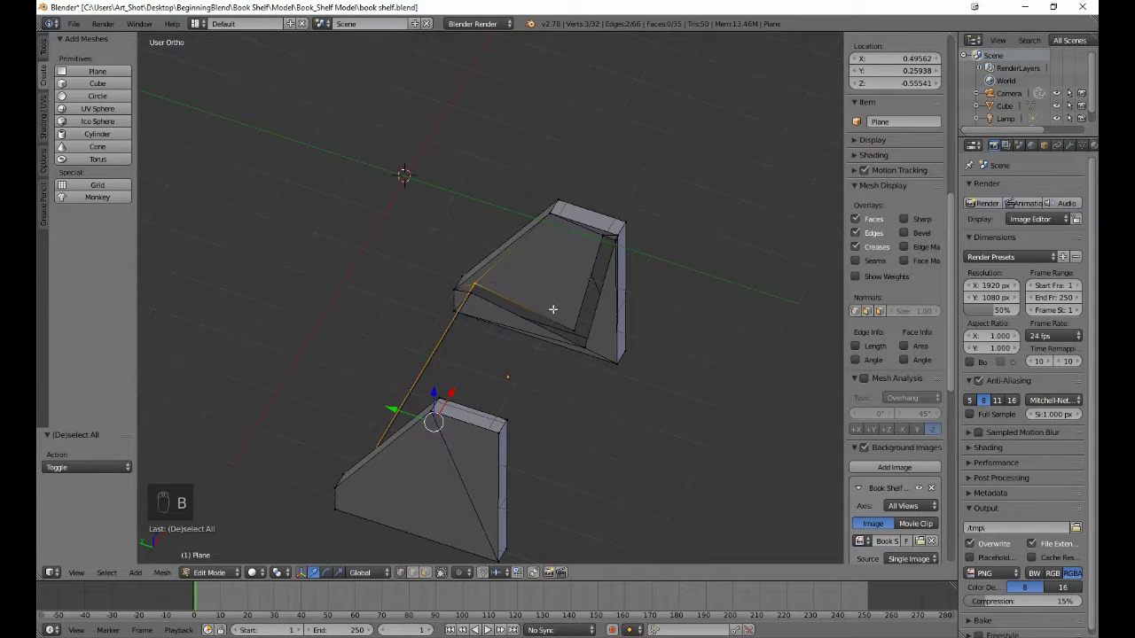
pyautogui.press('b')
pyautogui.moveTo(554, 315); pyautogui.dragTo(574, 335)
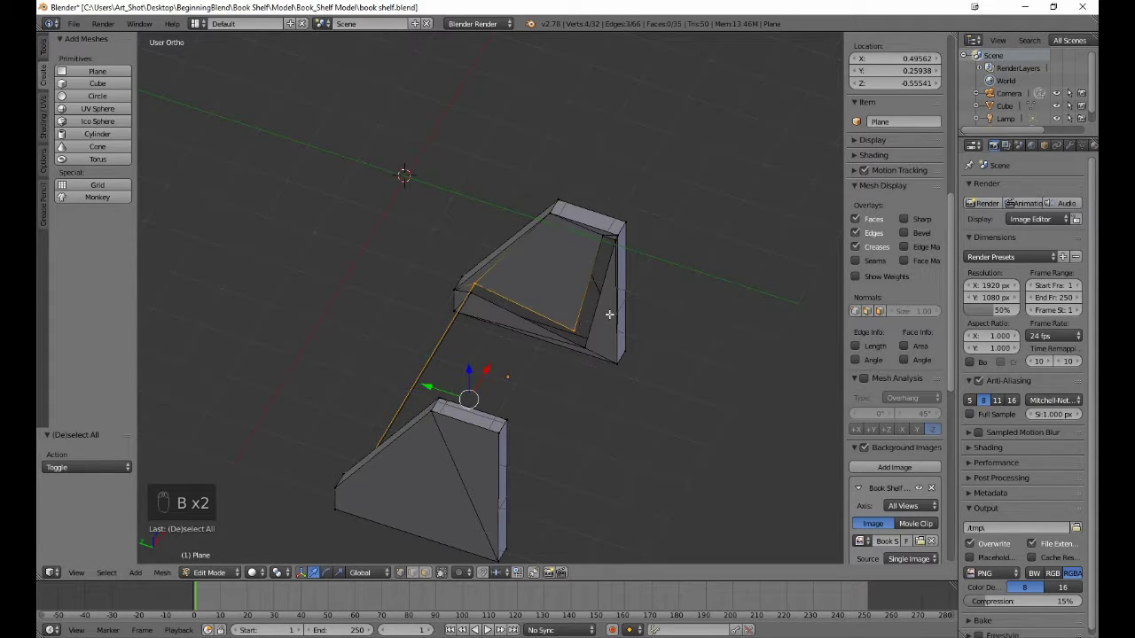
pyautogui.press('f')
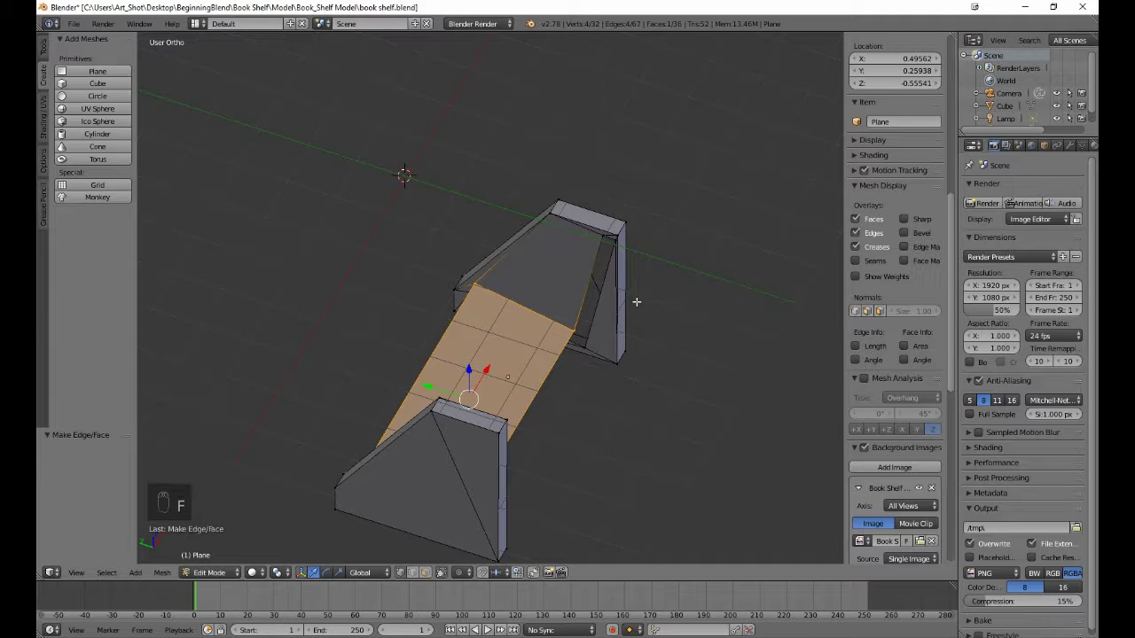
pyautogui.press('a')
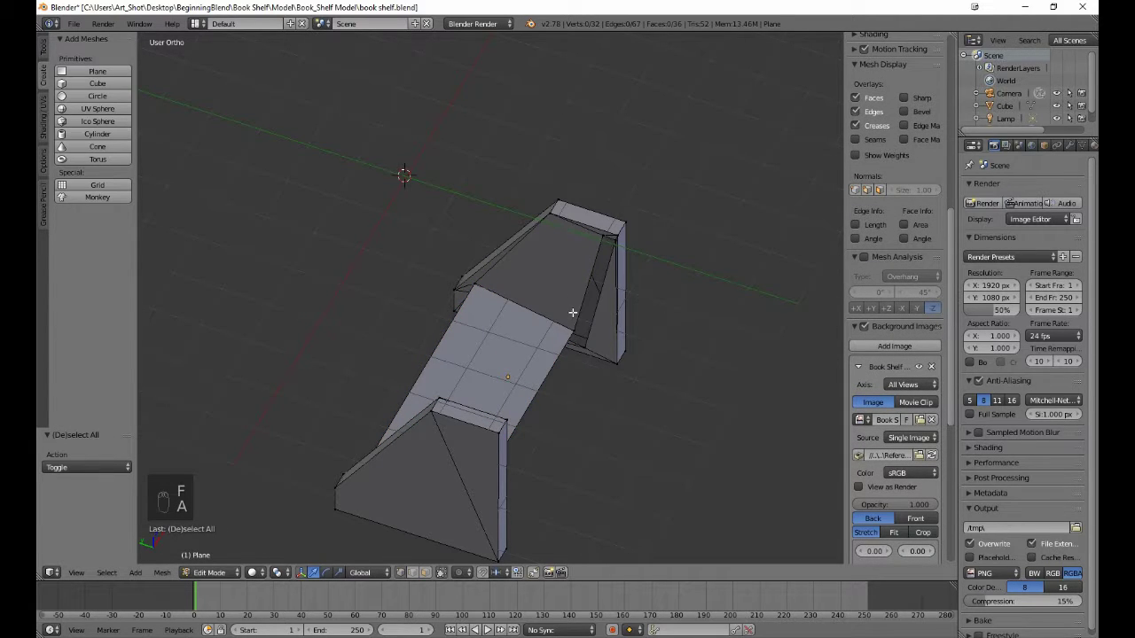
# Select the slot's inner corner and upper inner vertices on both panels, fill the backboard's front face, and deselect
pyautogui.press('b')
pyautogui.moveTo(572, 313); pyautogui.dragTo(581, 342)
pyautogui.press('b')
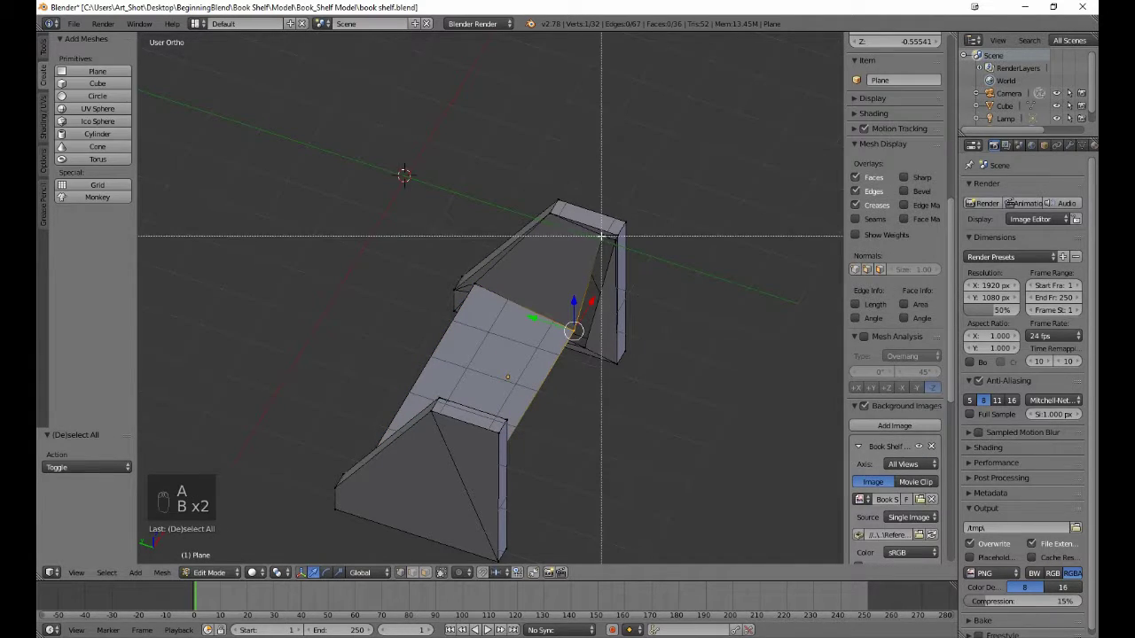
pyautogui.moveTo(599, 232); pyautogui.dragTo(609, 245)
pyautogui.moveTo(608, 245); pyautogui.dragTo(352, 259, button='middle')
pyautogui.press('b')
pyautogui.moveTo(352, 259); pyautogui.dragTo(365, 280)
pyautogui.press('b')
pyautogui.moveTo(380, 333); pyautogui.dragTo(386, 359)
pyautogui.press('f')
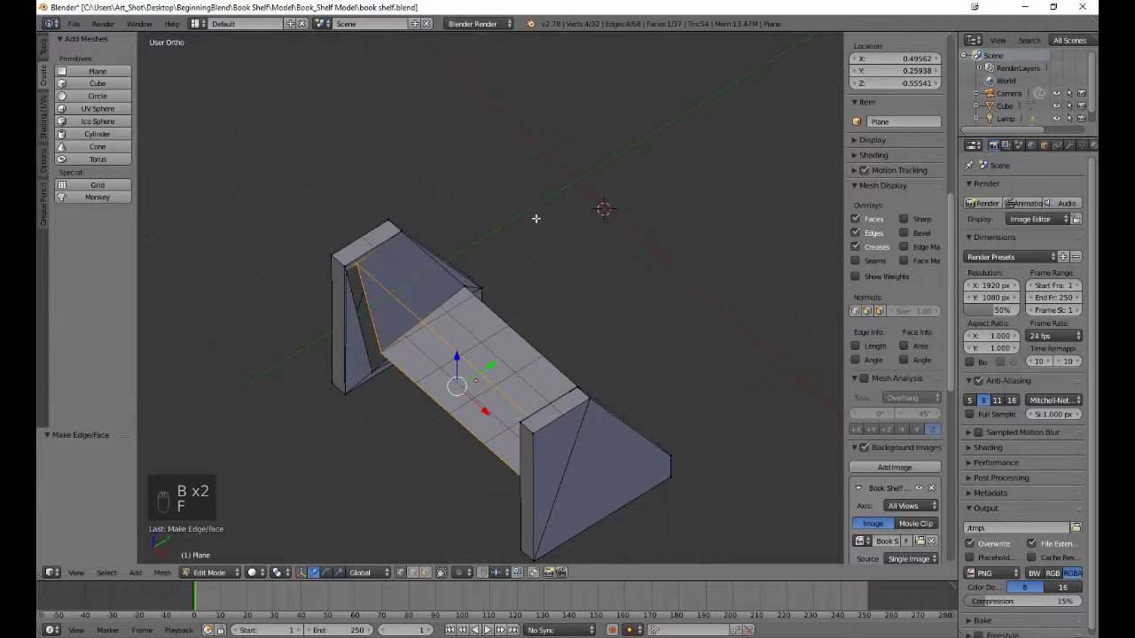
pyautogui.press('a')
# Select the two uppermost slot vertices on each side panel and fill the backboard's narrow top face
pyautogui.press('b')
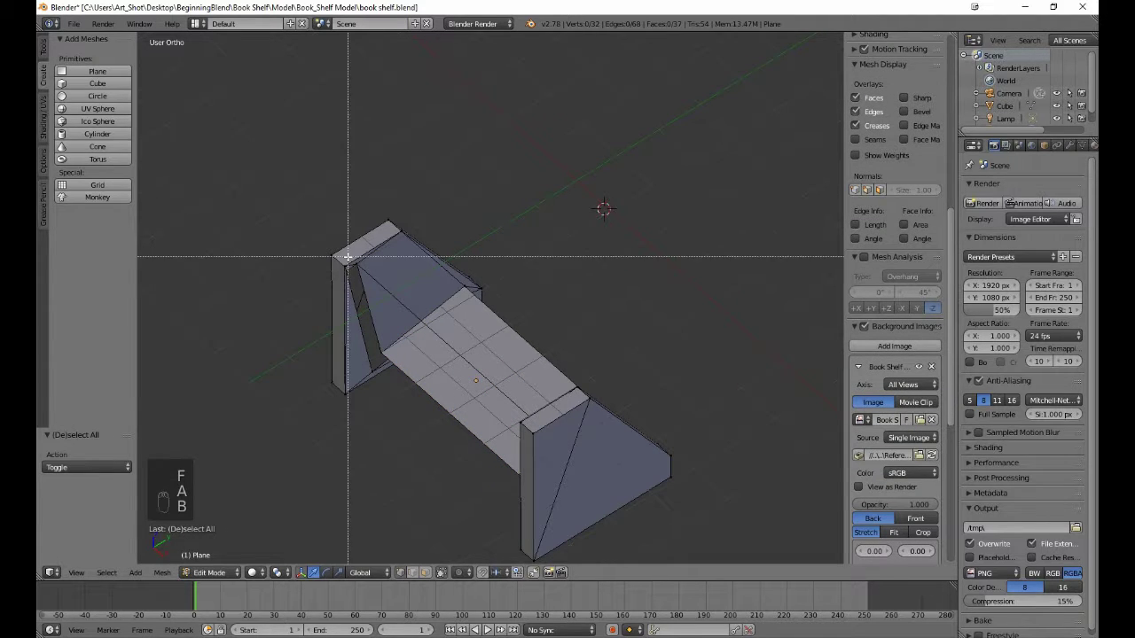
pyautogui.moveTo(346, 253); pyautogui.dragTo(357, 268)
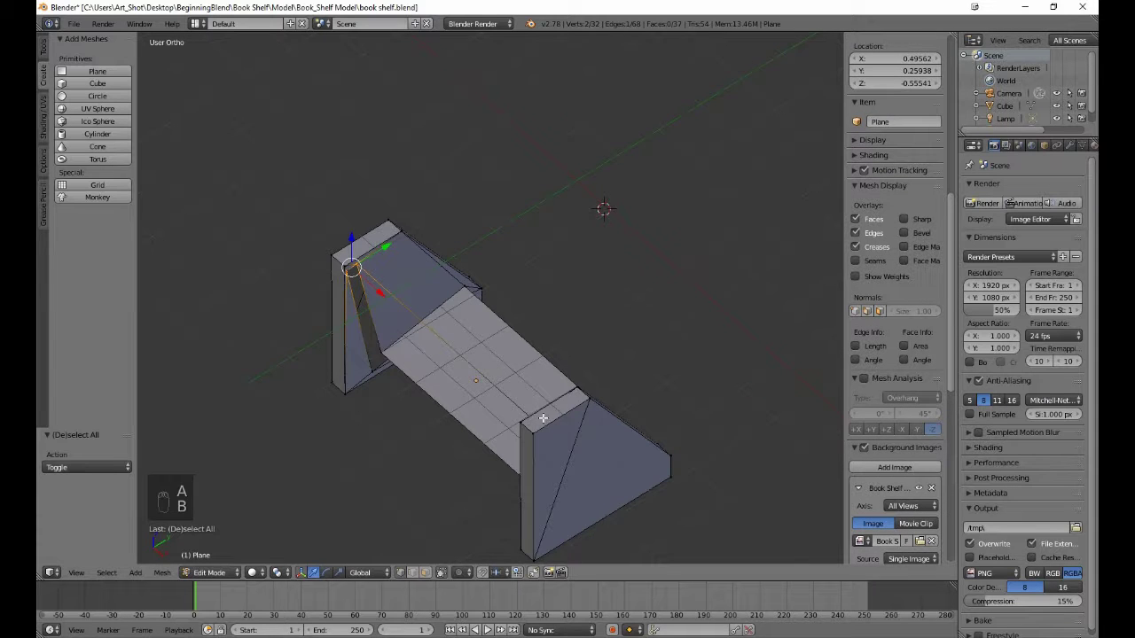
pyautogui.moveTo(543, 417); pyautogui.dragTo(253, 398, button='middle')
pyautogui.press('b')
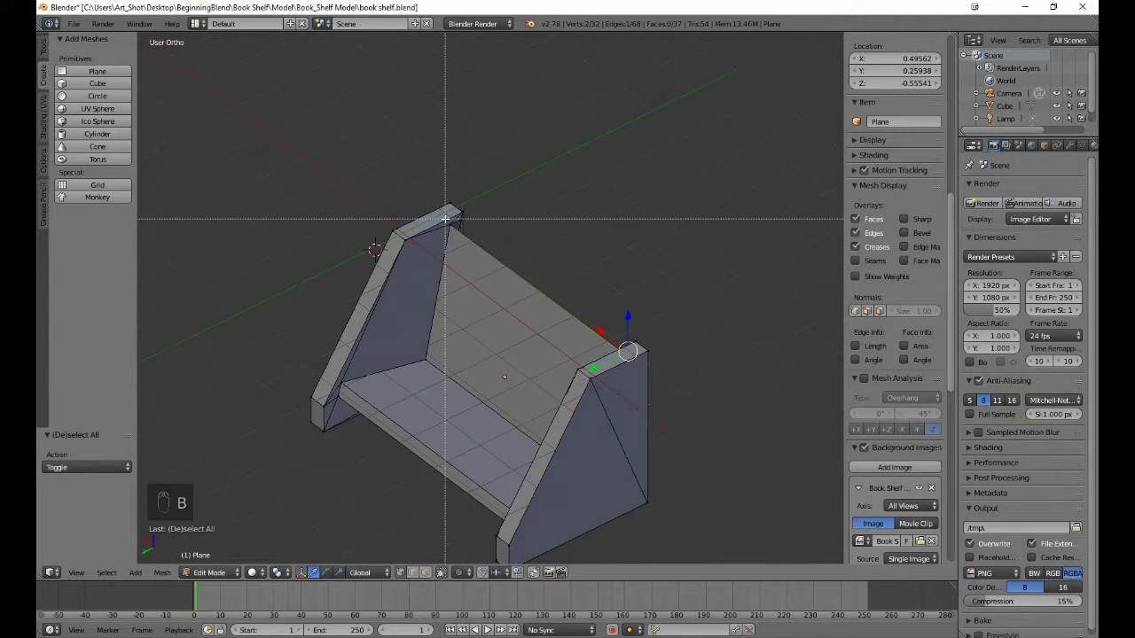
pyautogui.moveTo(445, 218); pyautogui.dragTo(467, 232)
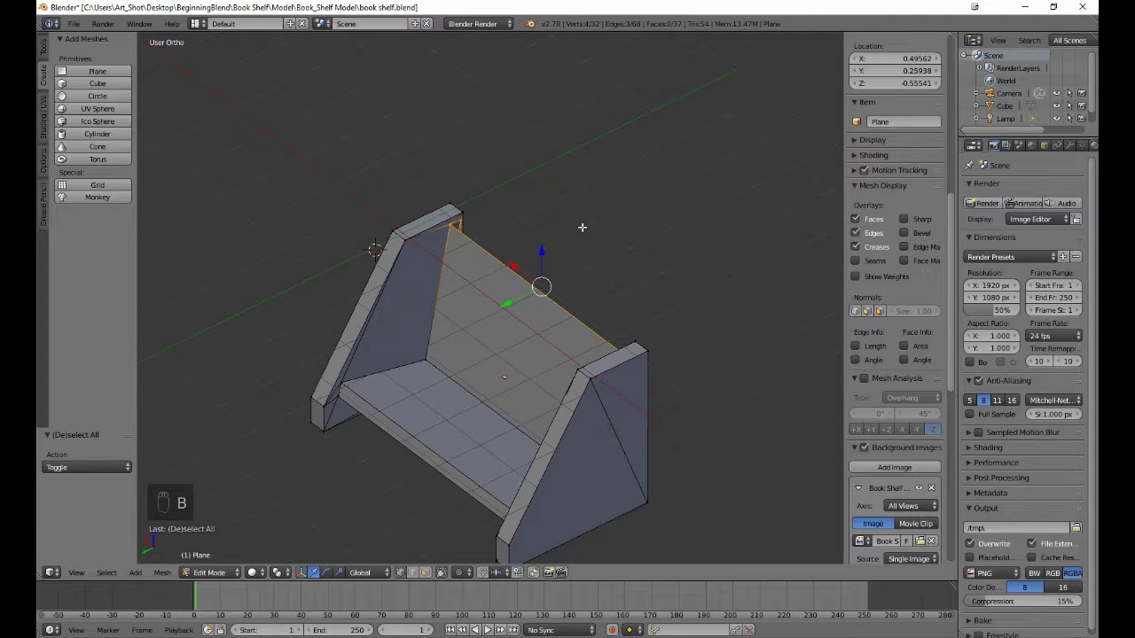
pyautogui.press('f')
# Keep only the backboard's upper rear vertices selected, add the lower rear slot corners on both panels, and fill the backboard's rear face
pyautogui.press('b')
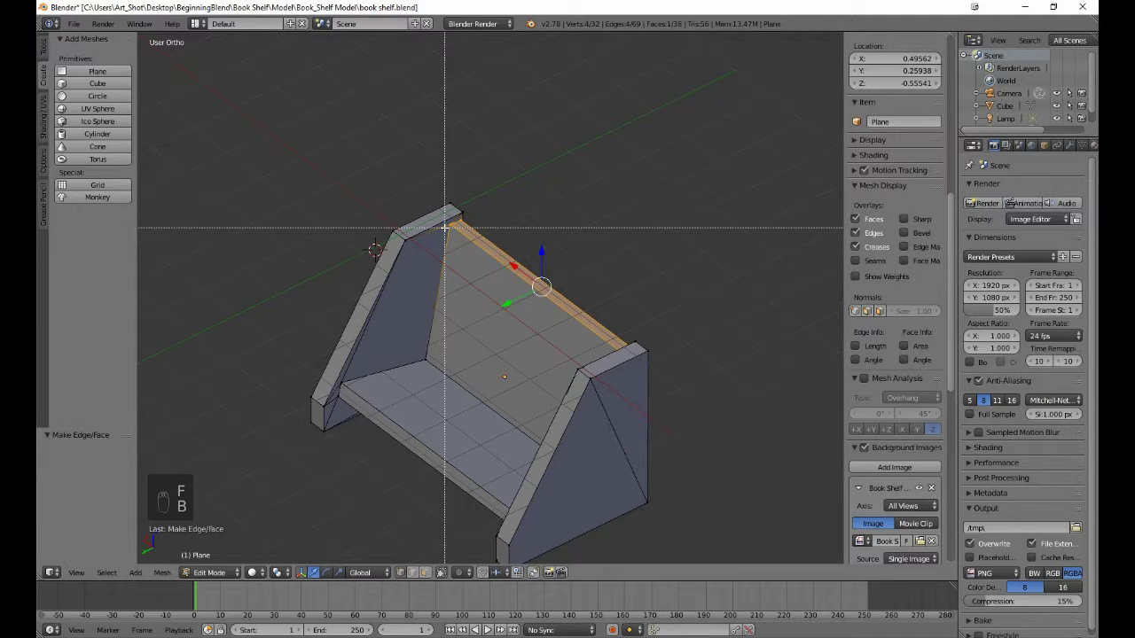
pyautogui.middleClick(444, 222)
pyautogui.press('b')
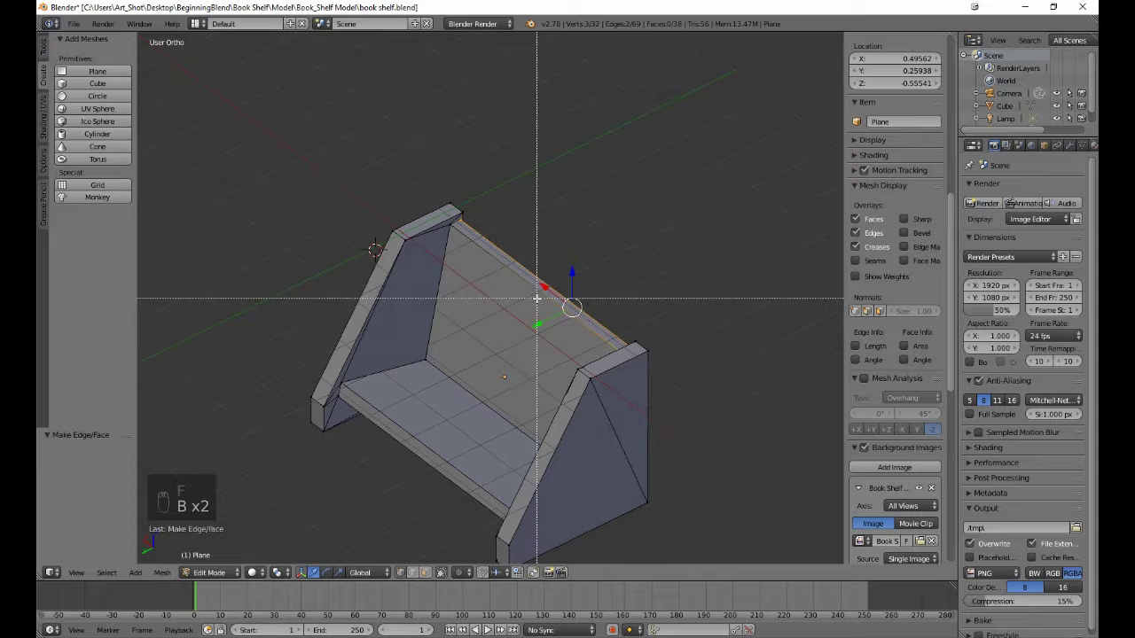
pyautogui.rightClick(540, 307)
pyautogui.moveTo(541, 308); pyautogui.dragTo(656, 329, button='middle')
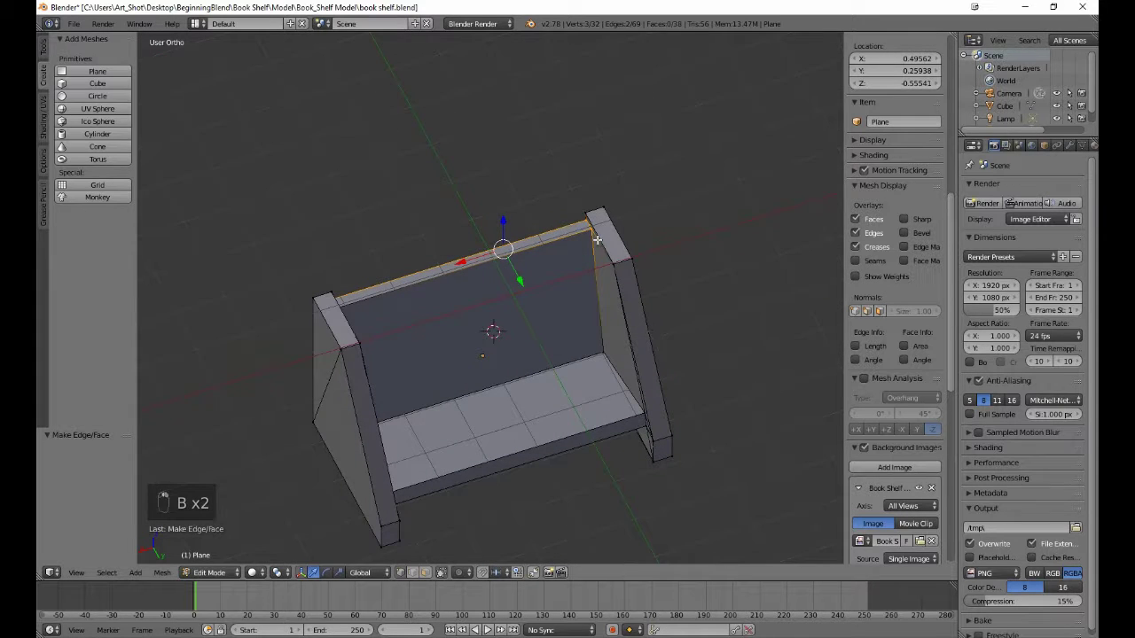
pyautogui.press('b')
pyautogui.moveTo(586, 227); pyautogui.dragTo(367, 411, button='middle')
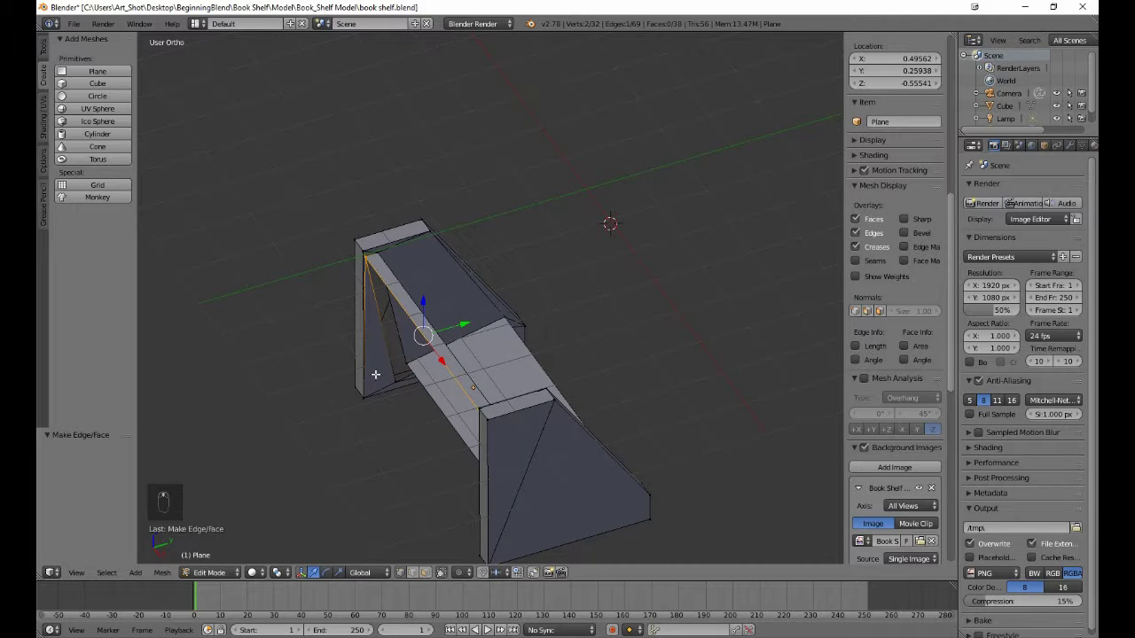
pyautogui.press('b')
pyautogui.moveTo(387, 381); pyautogui.dragTo(407, 398)
pyautogui.moveTo(406, 435); pyautogui.dragTo(585, 431, button='middle')
pyautogui.press('b')
pyautogui.moveTo(606, 408); pyautogui.dragTo(616, 413)
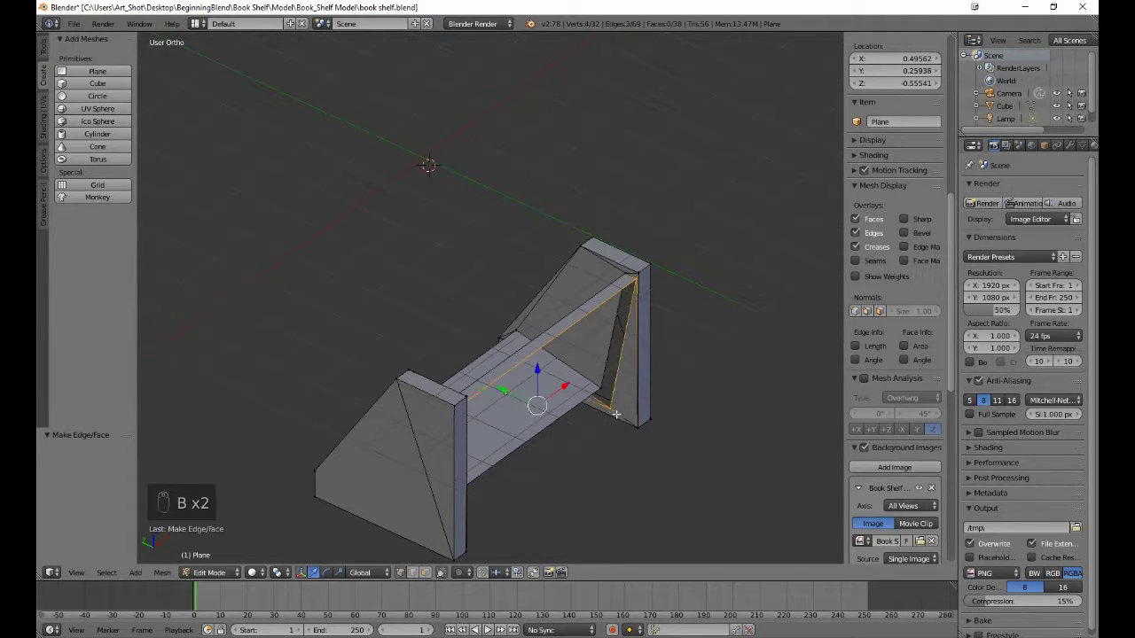
pyautogui.press('f')
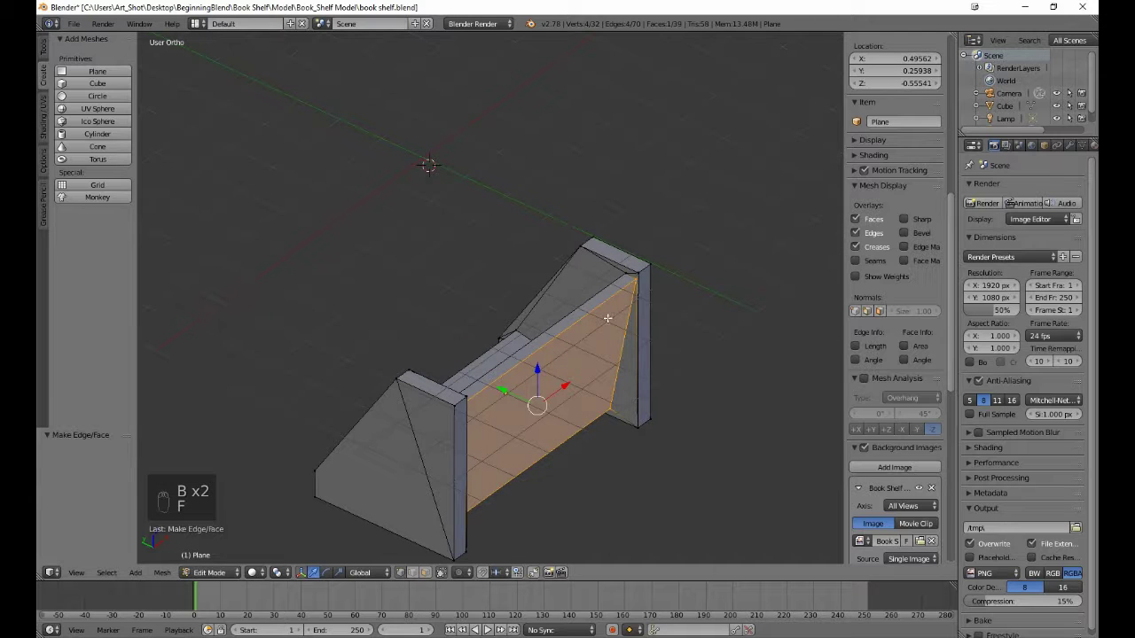
# Keep the lower rear corners selected, add the shelf's lower front vertices on both panels, fill the shelf's underside, and deselect
pyautogui.press('b')
pyautogui.moveTo(629, 292); pyautogui.dragTo(403, 332, button='middle')
pyautogui.press('b')
pyautogui.moveTo(335, 291); pyautogui.dragTo(433, 382, button='middle')
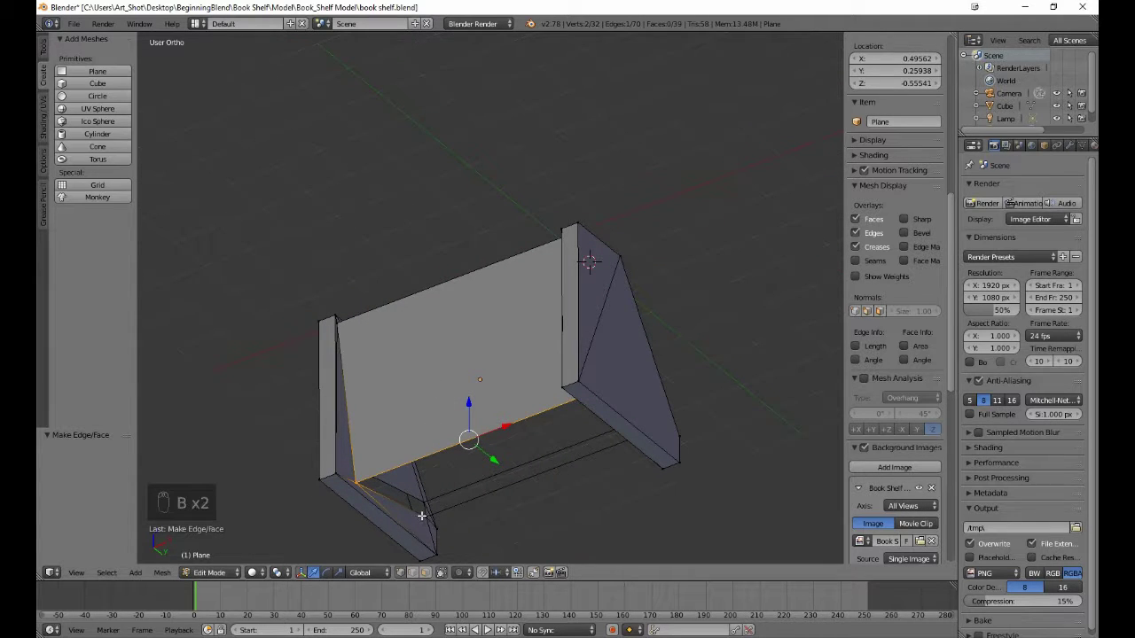
pyautogui.press('b')
pyautogui.moveTo(429, 522); pyautogui.dragTo(524, 514)
pyautogui.moveTo(524, 514); pyautogui.dragTo(625, 516, button='middle')
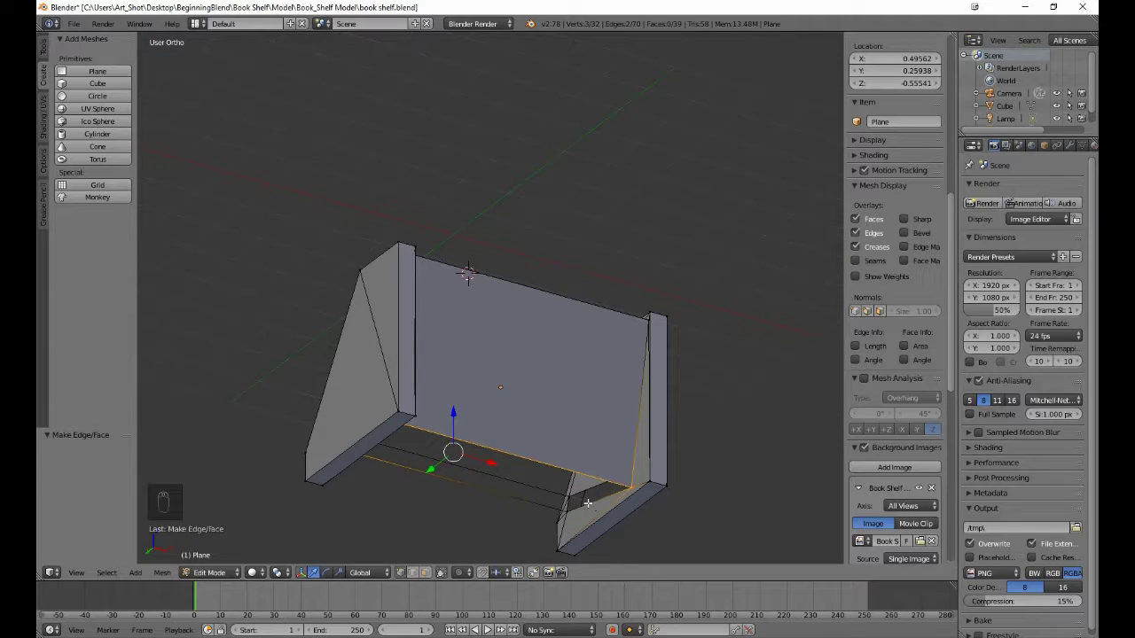
pyautogui.press('b')
pyautogui.moveTo(572, 517); pyautogui.dragTo(573, 518)
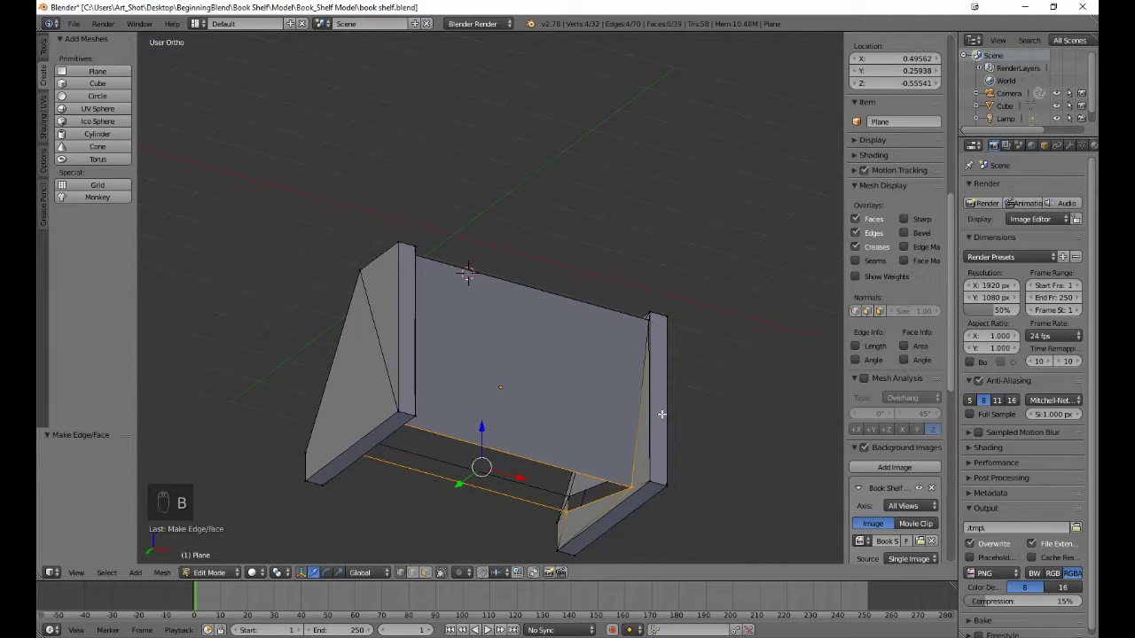
pyautogui.press('f')
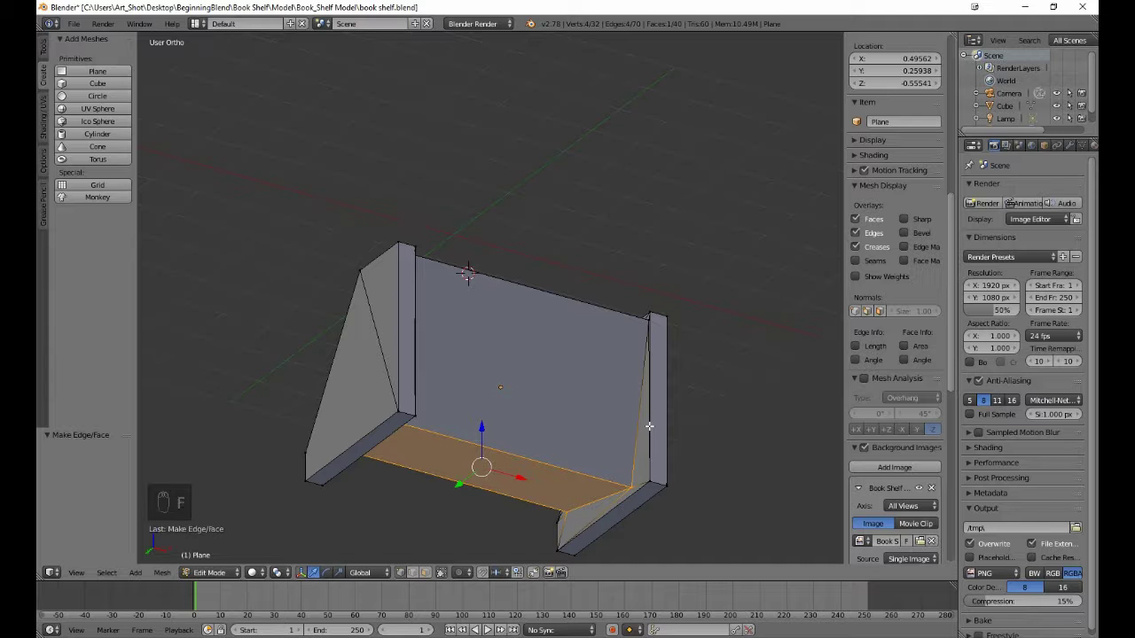
pyautogui.press('a')
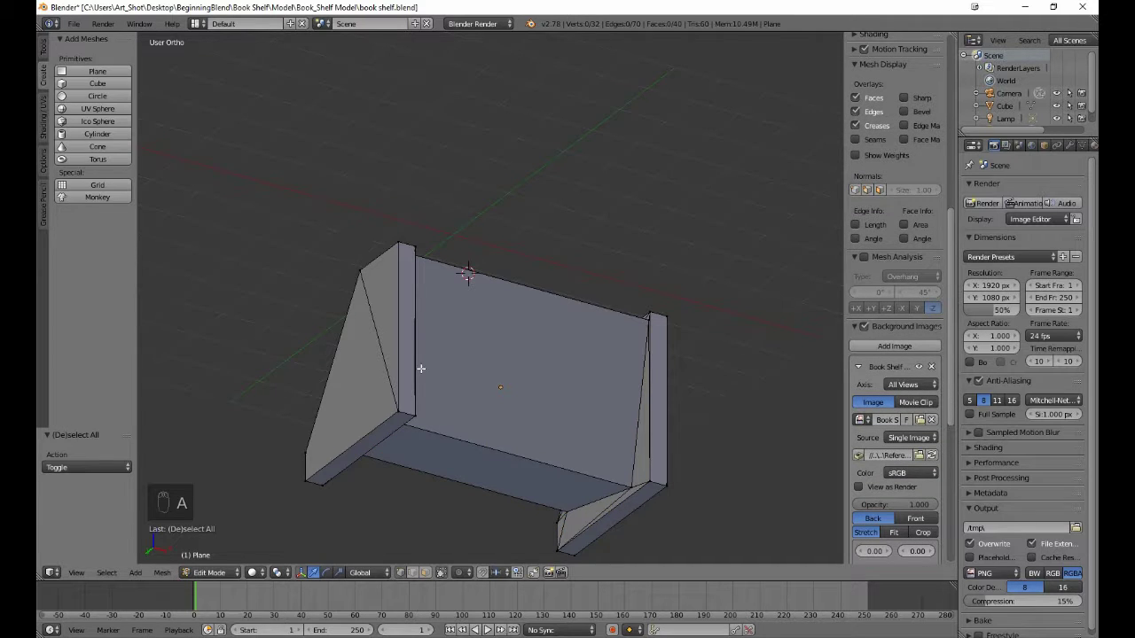
# Return the bookshelf to Object Mode and look over the whole model from the front
pyautogui.moveTo(421, 368); pyautogui.dragTo(608, 450, button='middle')
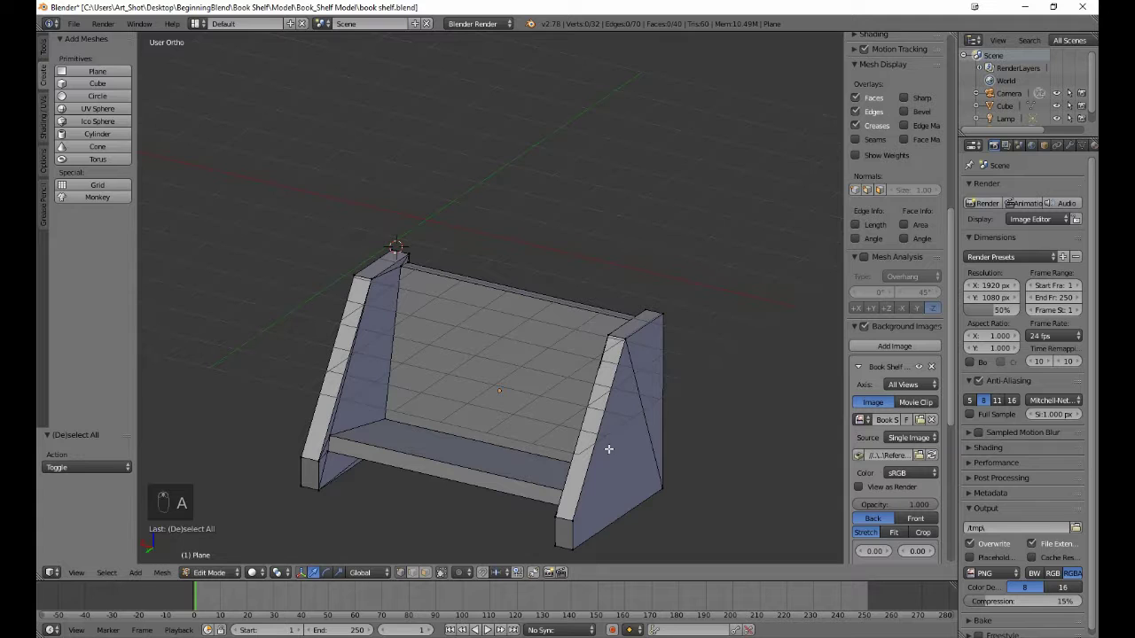
pyautogui.press('Tab')
pyautogui.scroll(-6, 609, 454)
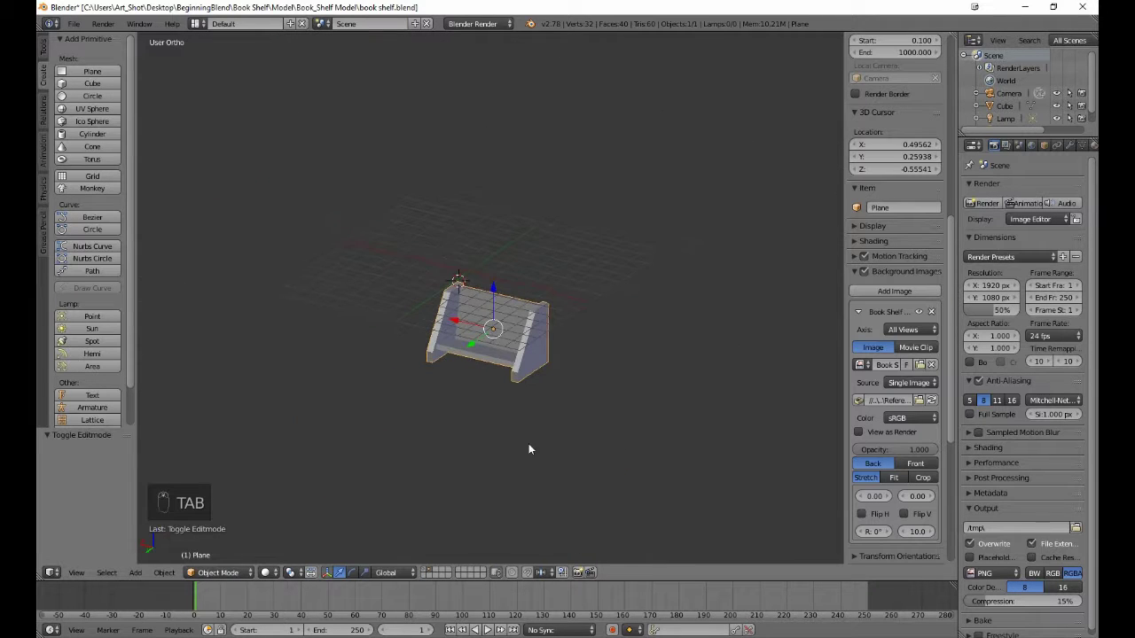
pyautogui.scroll(3, 460, 430)
pyautogui.moveTo(344, 430)
pyautogui.mouseDown(button='middle')
pyautogui.moveTo(483, 412)
pyautogui.moveTo(354, 444)
pyautogui.mouseUp(button='middle')
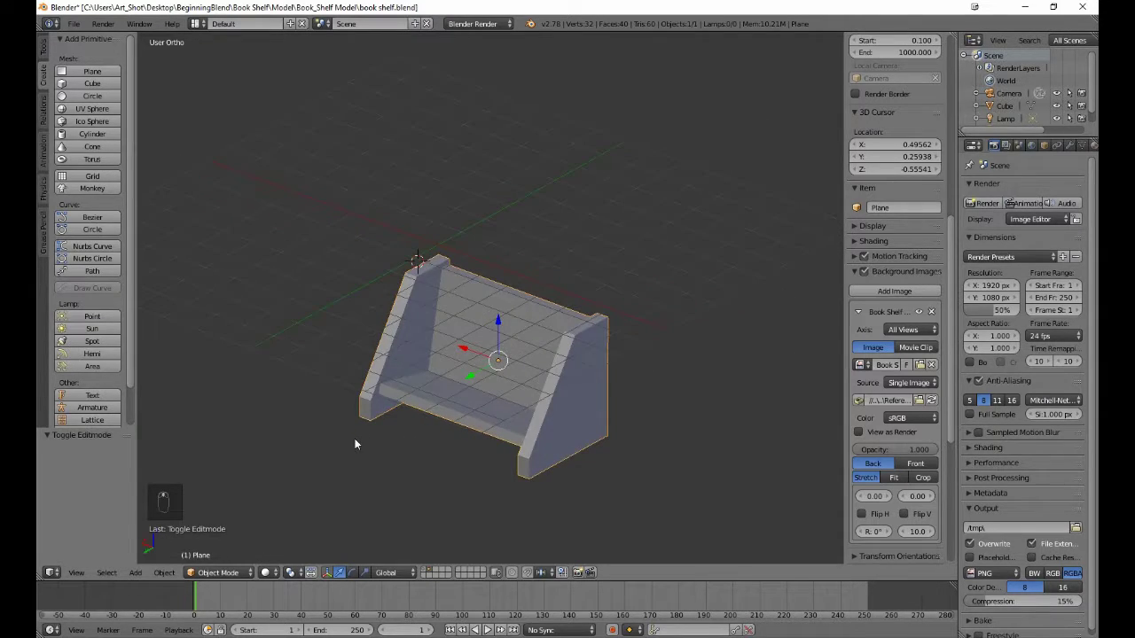
# Show the layer holding the earlier bookshelf too, and move the new bookshelf about 6.01 units up in side view to align them
pyautogui.keyDown('shift'); pyautogui.click(424, 572); pyautogui.keyUp('shift')
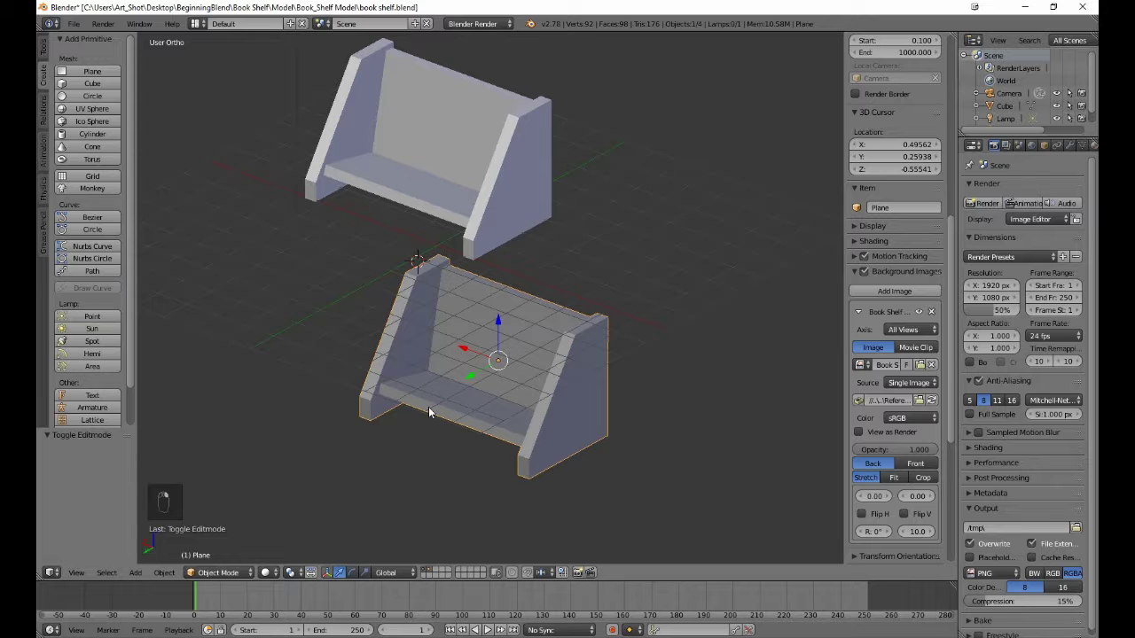
pyautogui.press('KP_3')
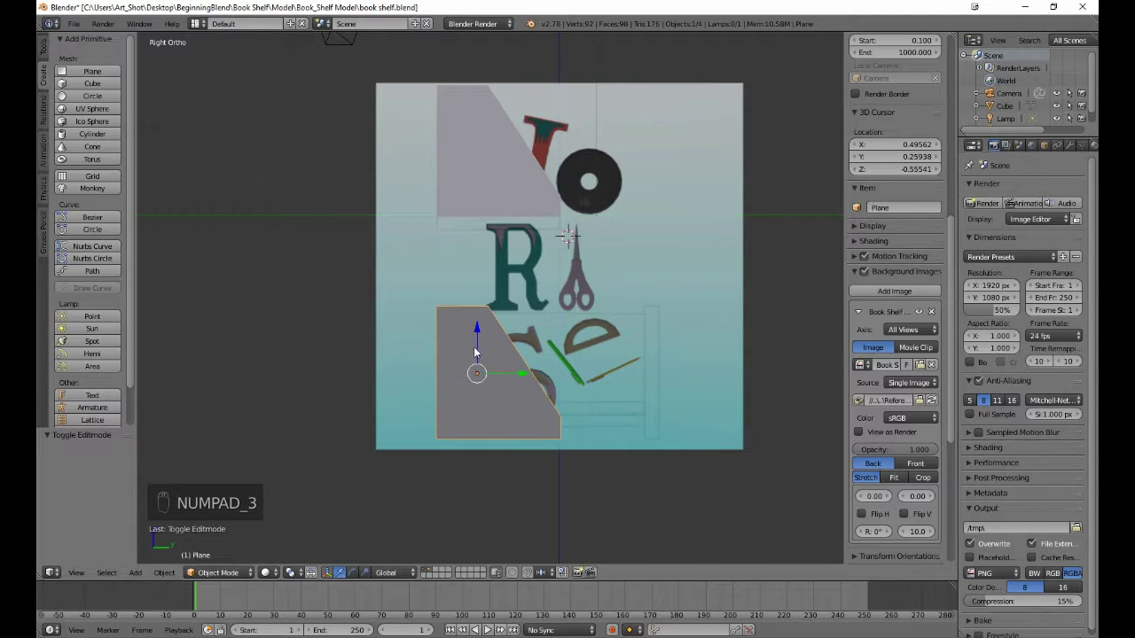
pyautogui.press('g')
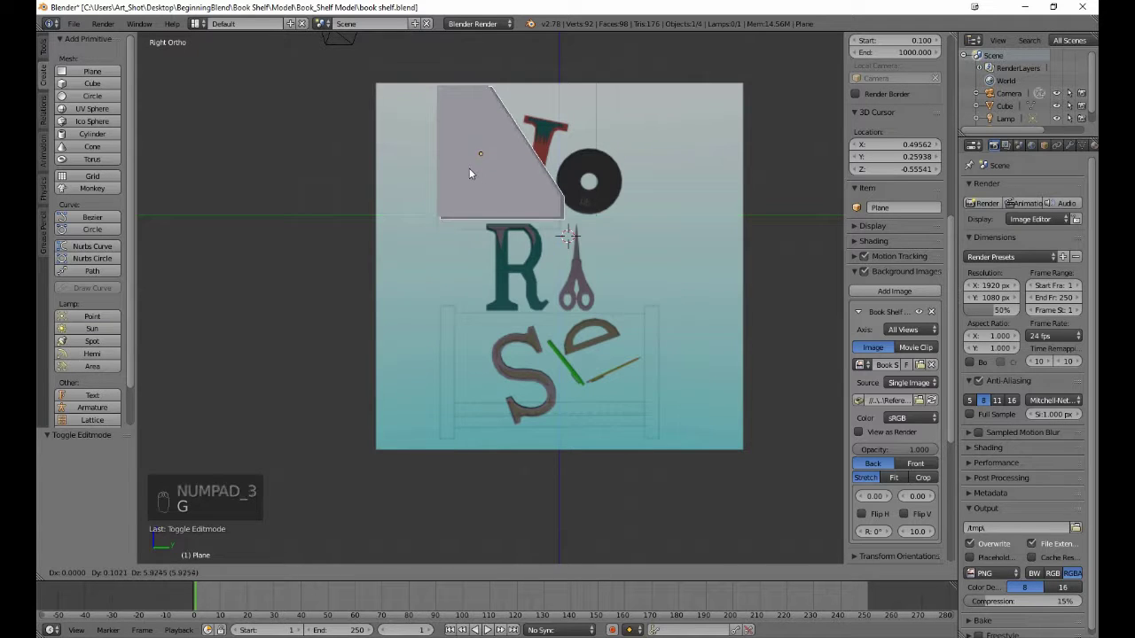
pyautogui.click(467, 165)
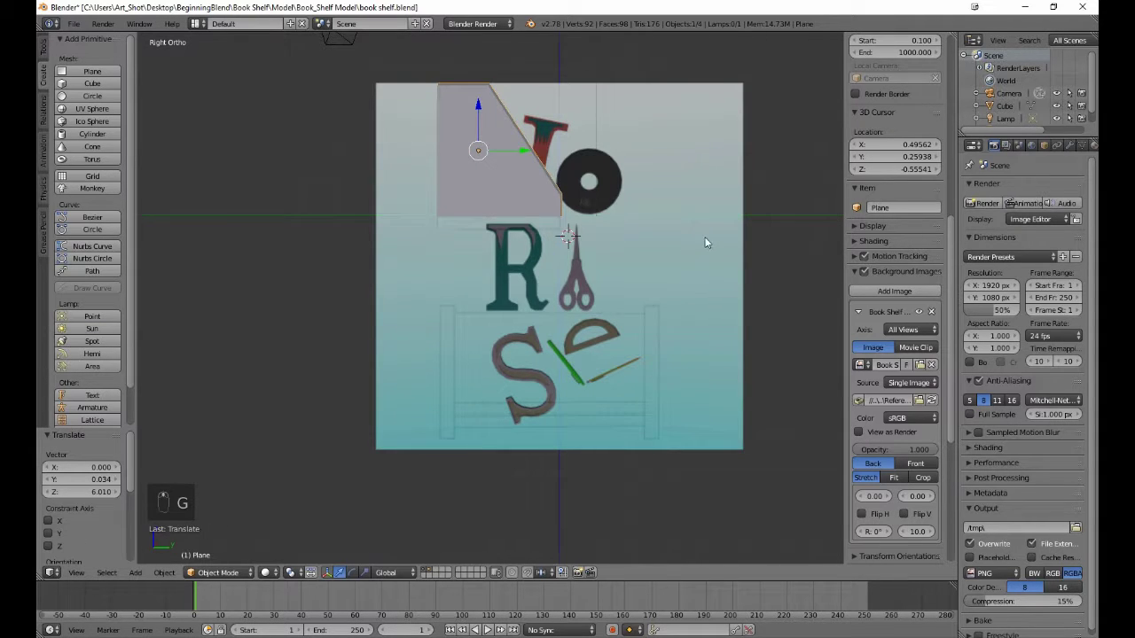
# Move the new bookshelf about -3.64 units along the X axis, away from the earlier bookshelf
pyautogui.moveTo(705, 243); pyautogui.dragTo(561, 324, button='middle')
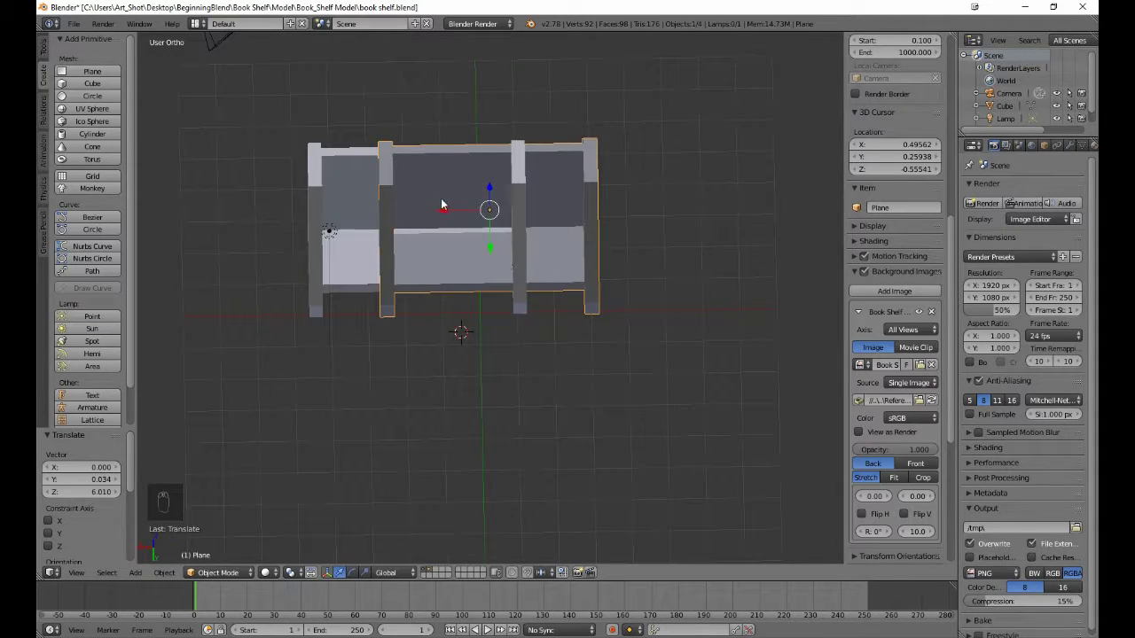
pyautogui.press('g')
pyautogui.press('x')
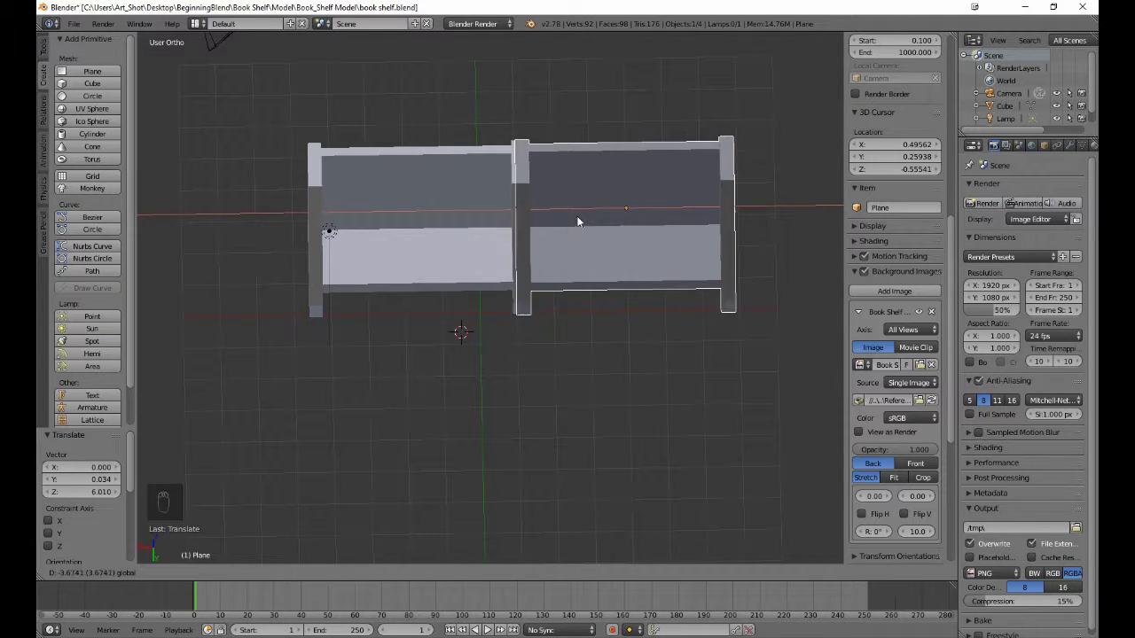
pyautogui.click(579, 214)
# Move the earlier bookshelf about 2.02 units along the X axis to leave a gap between both models, and deselect everything
pyautogui.rightClick(444, 283)
pyautogui.click(383, 215)
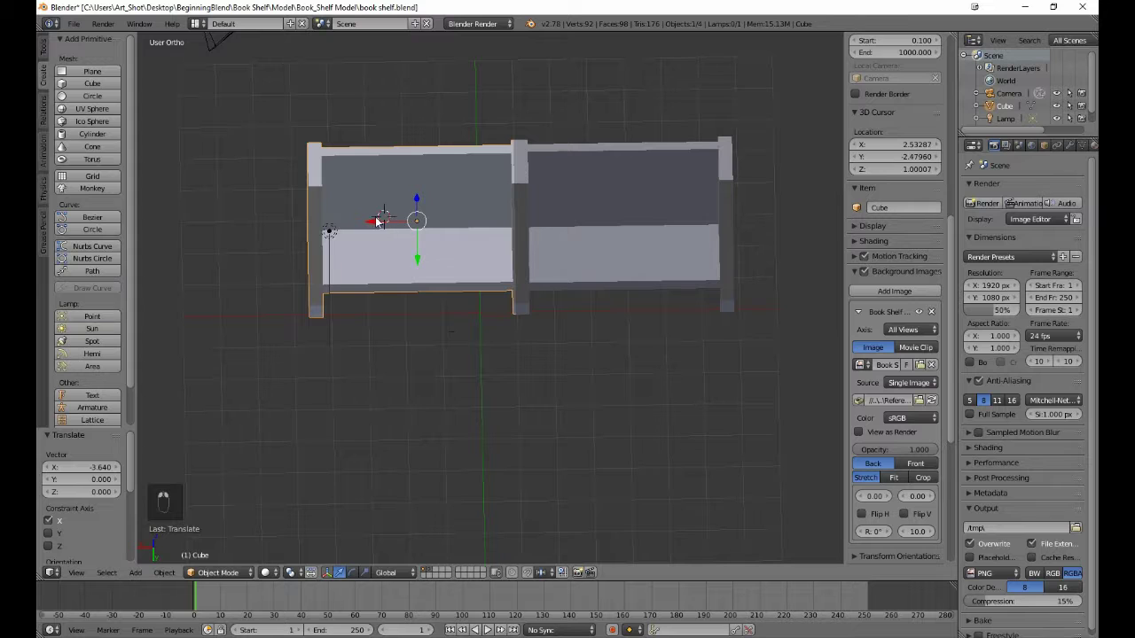
pyautogui.press('g')
pyautogui.press('x')
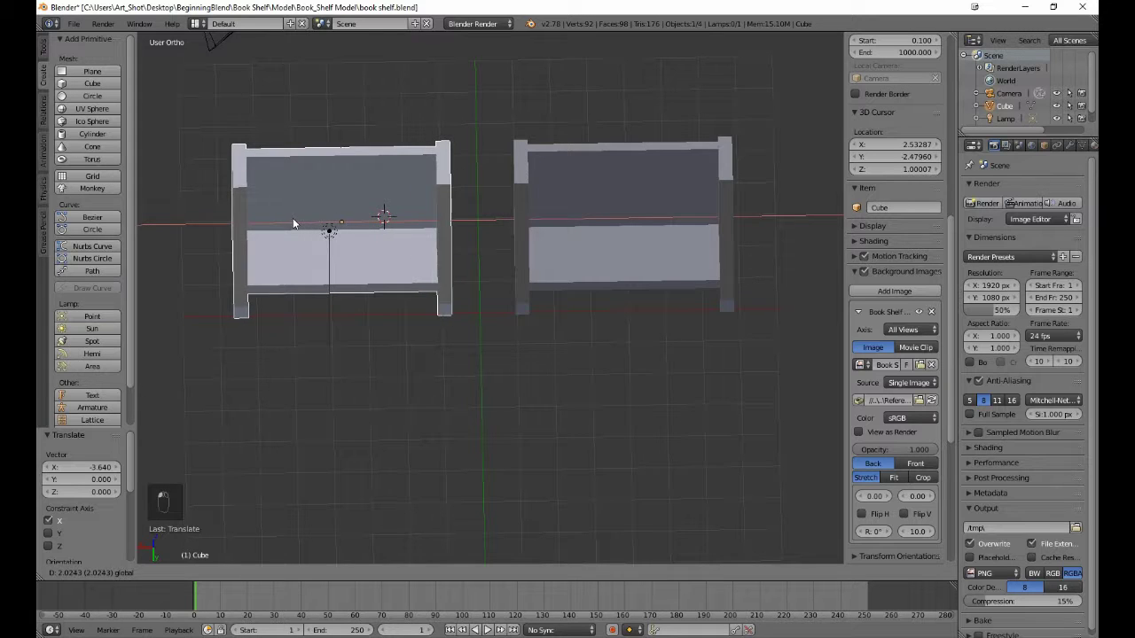
pyautogui.click(293, 218)
pyautogui.moveTo(574, 433); pyautogui.dragTo(537, 383, button='middle')
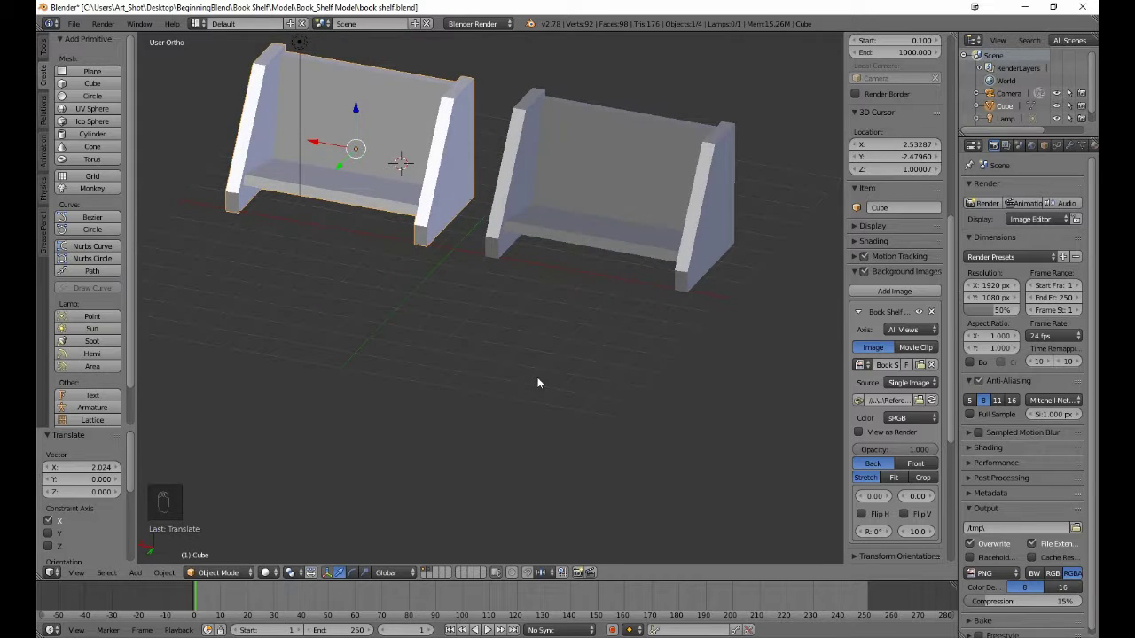
pyautogui.press('a')
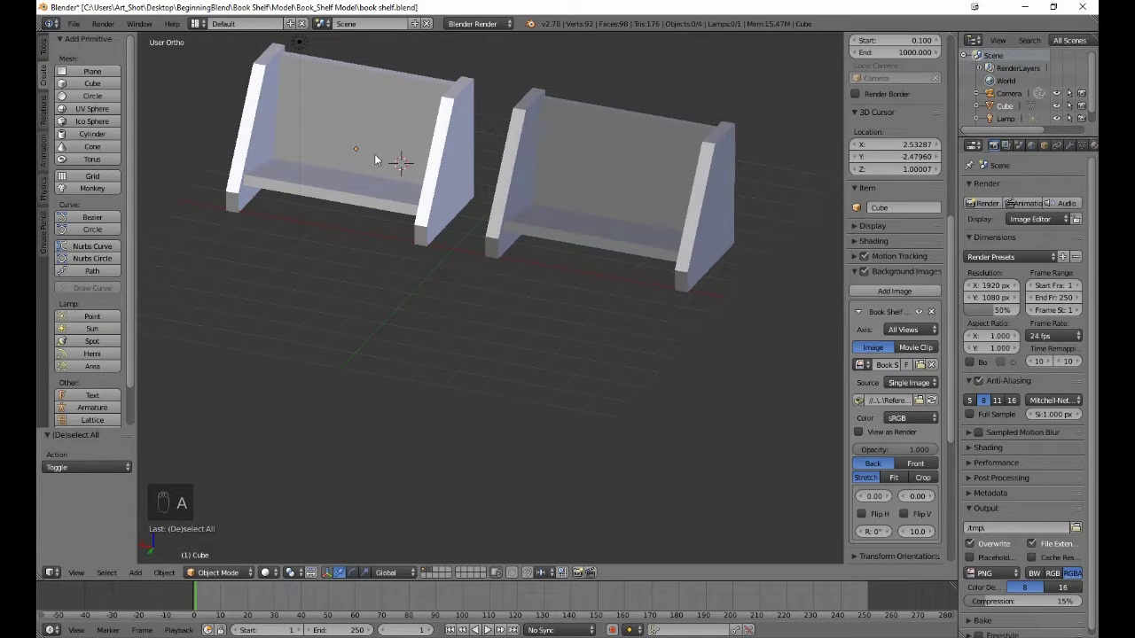